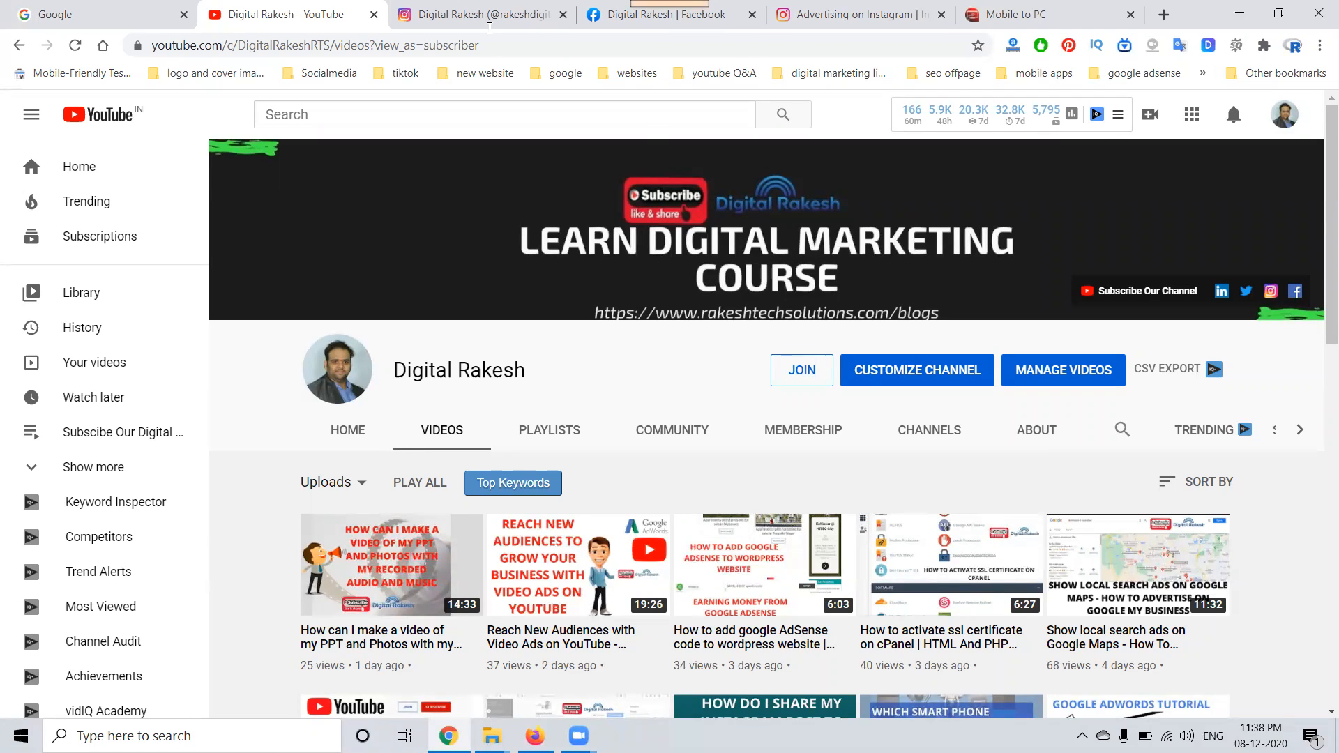
Step: Open the Instagram home feed and look through its posts, including a sponsored post on the mirrored phone screen
click(490, 28)
click(318, 127)
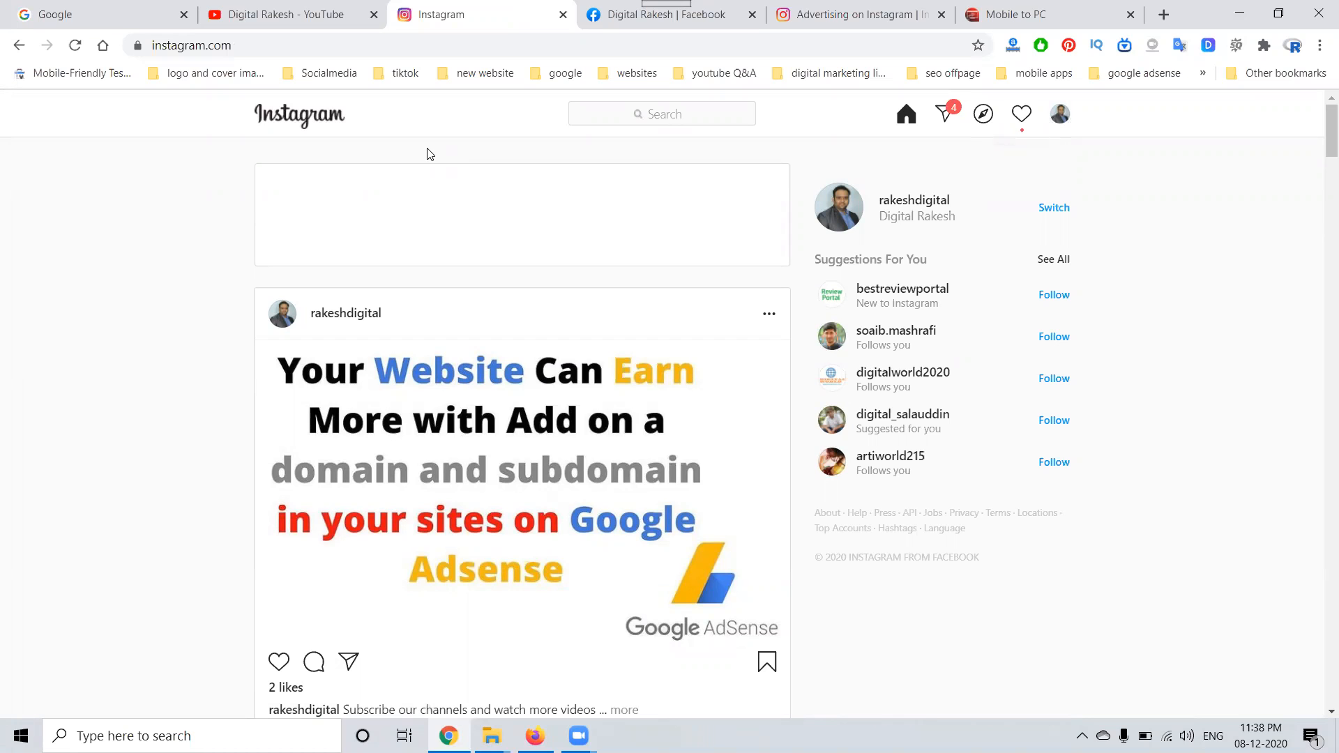
scroll(435, 176, down, 6)
scroll(437, 177, down, 5)
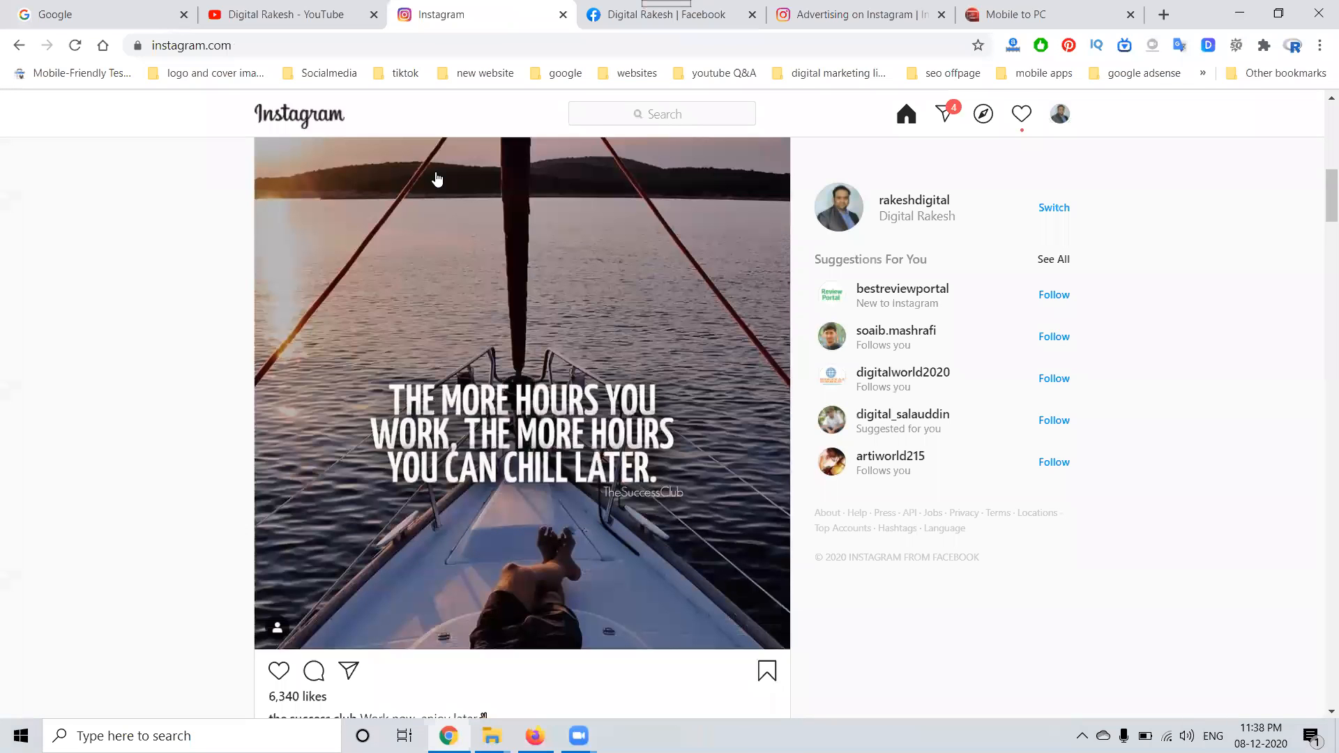
scroll(437, 177, up, 3)
scroll(428, 302, down, 7)
scroll(426, 302, down, 3)
scroll(424, 307, down, 11)
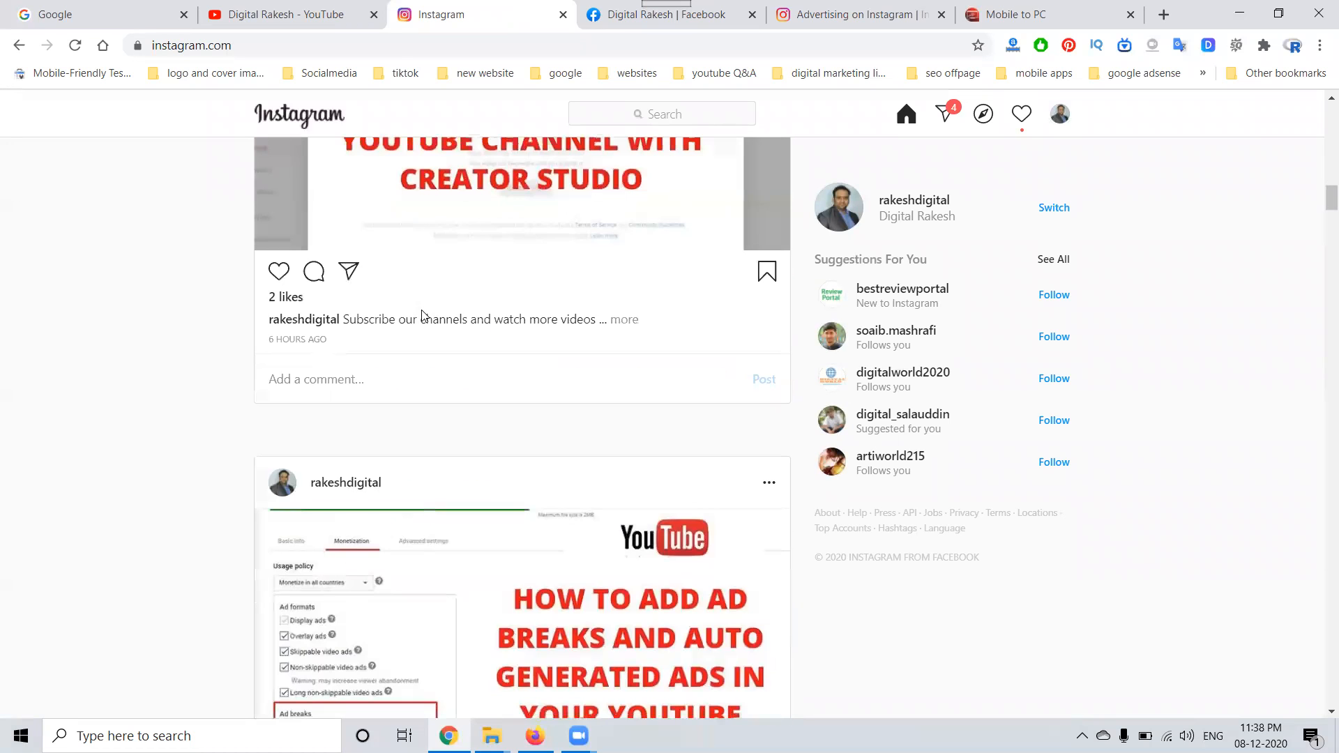
scroll(421, 312, down, 12)
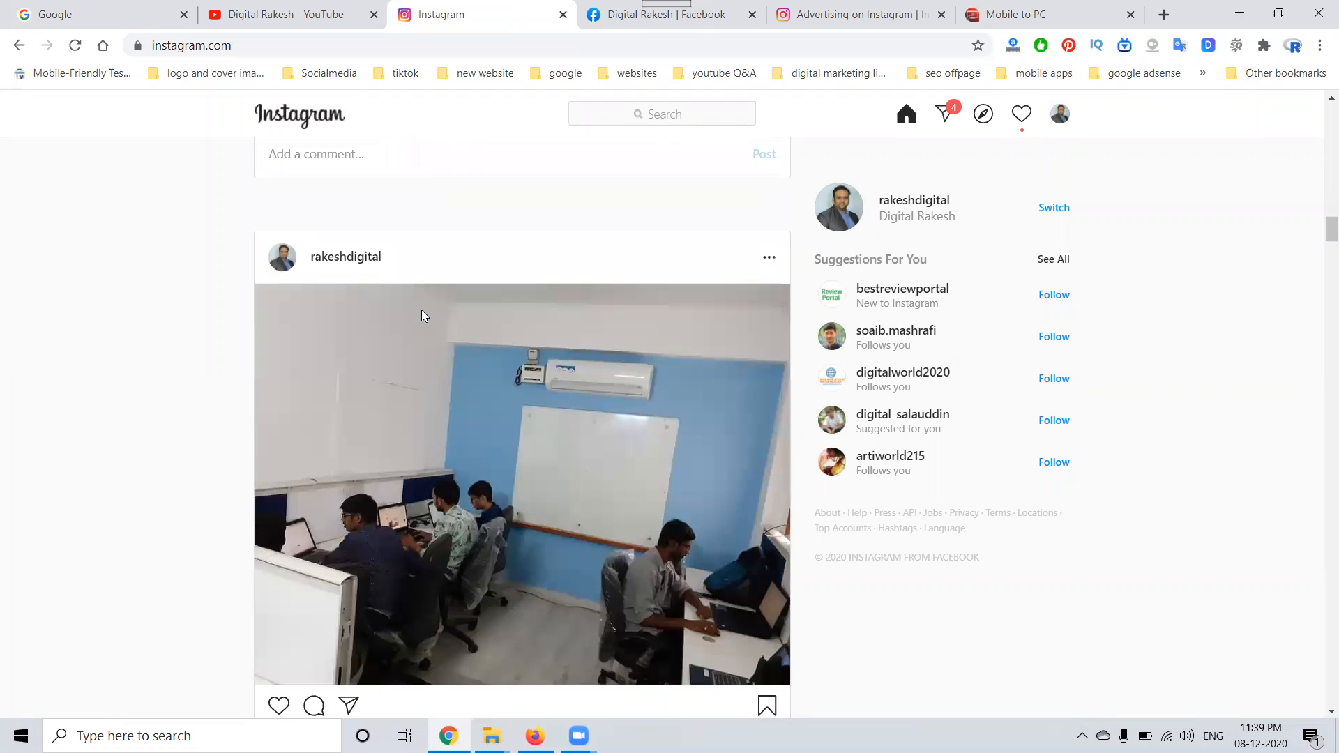
scroll(421, 313, down, 10)
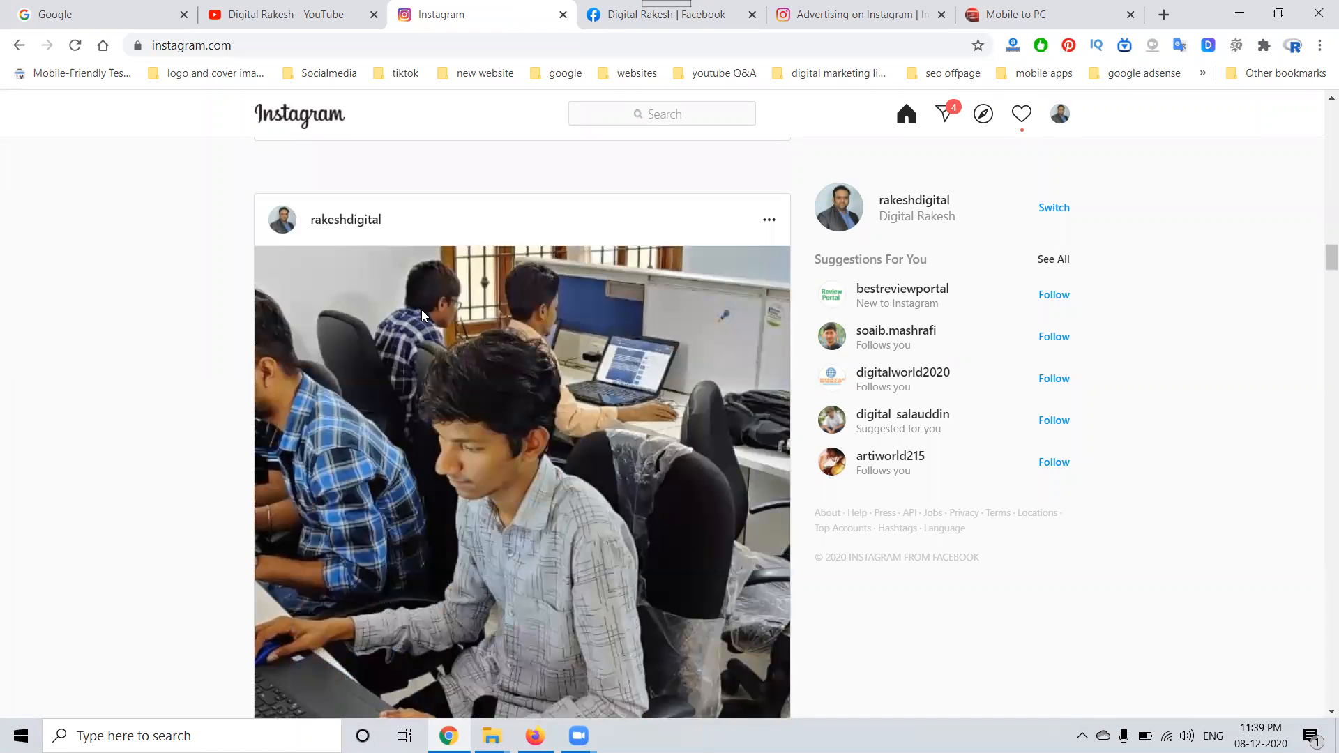
click(1036, 14)
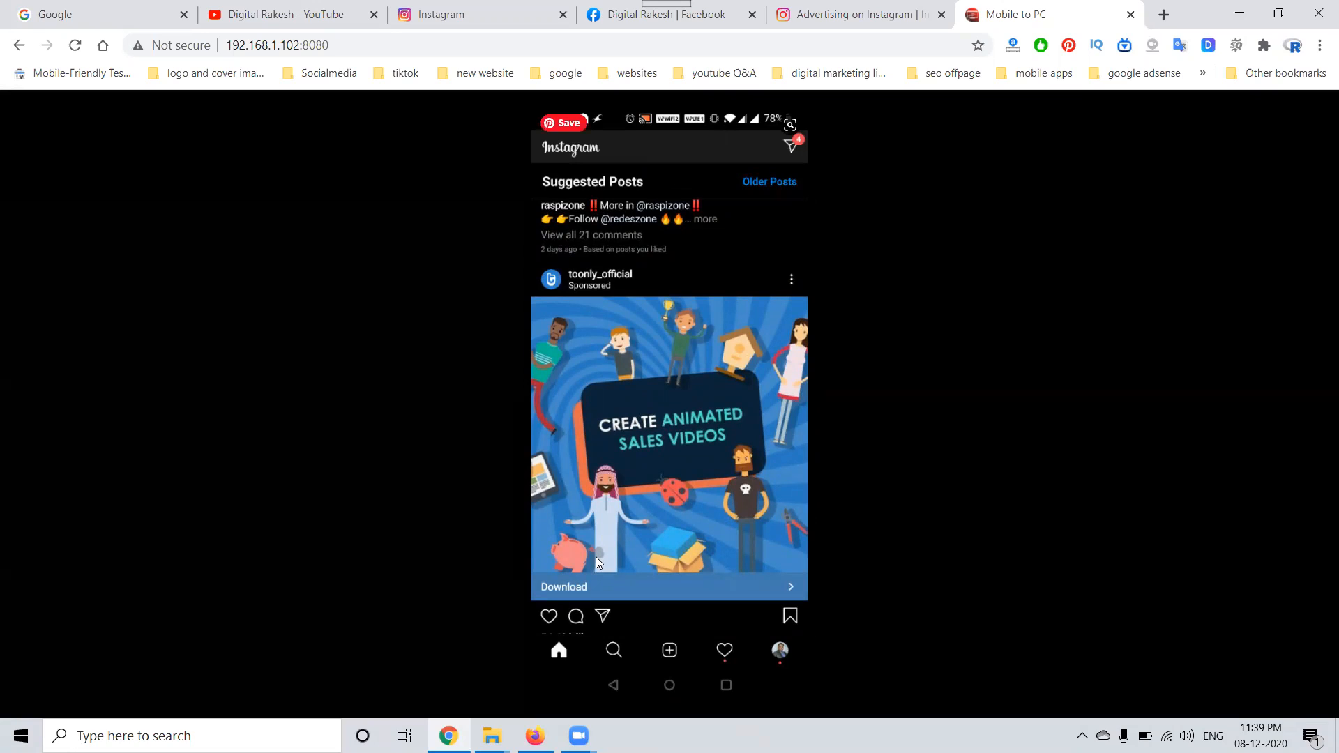
Step: Examine the ad formats on the Instagram Business advertising page, from stories ads to the ways of buying ads
click(859, 11)
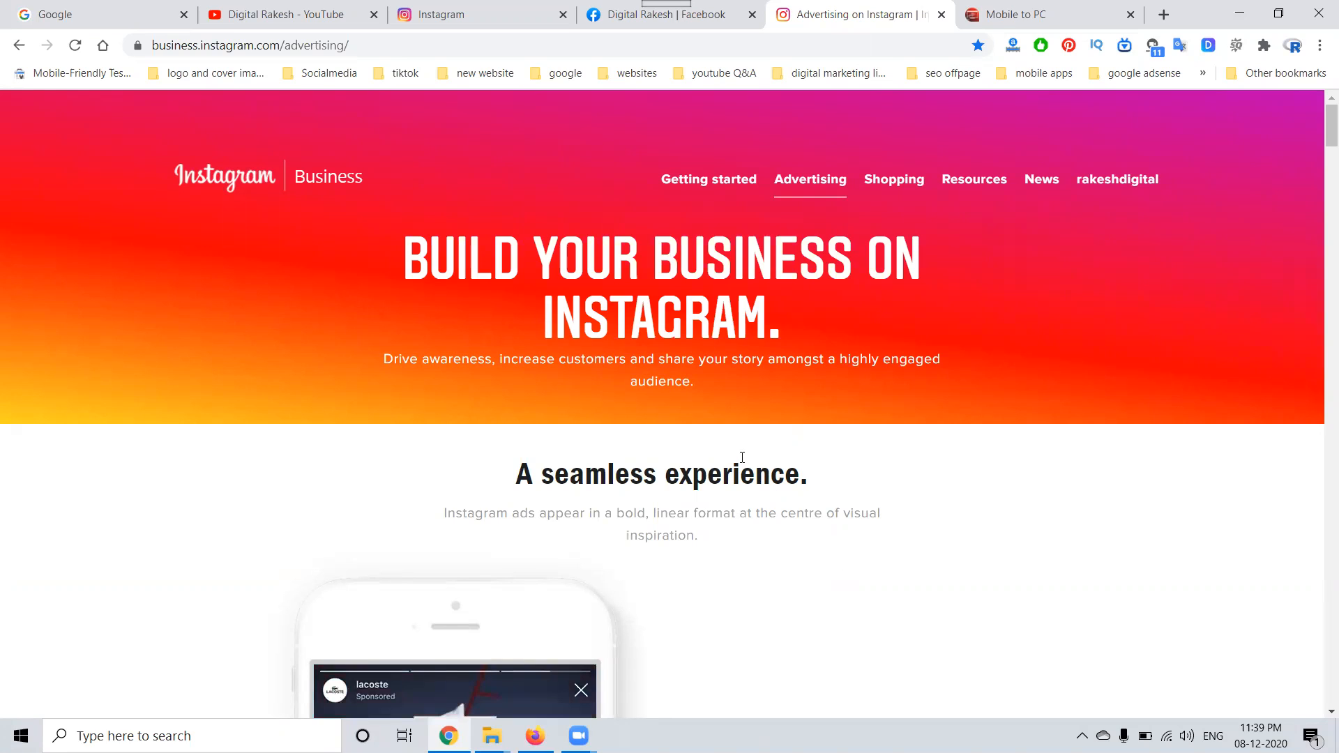
scroll(742, 457, down, 5)
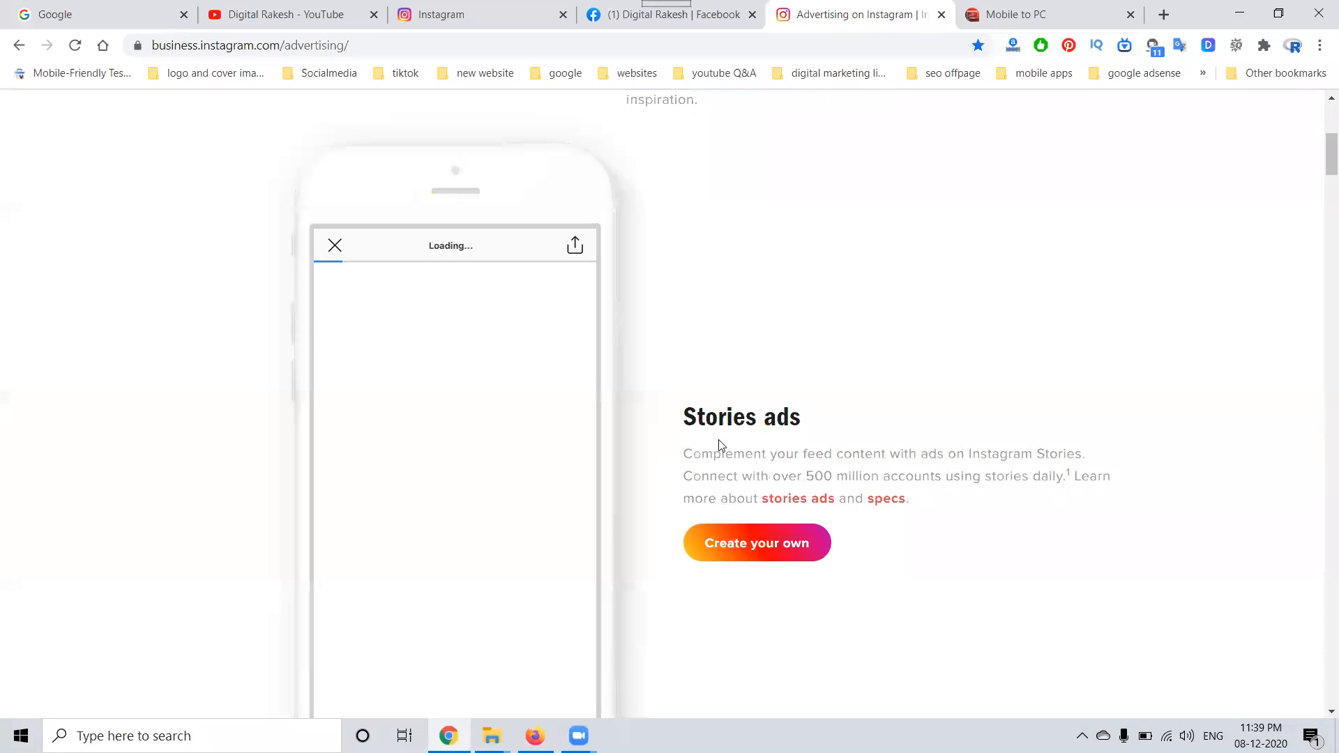
scroll(770, 439, down, 6)
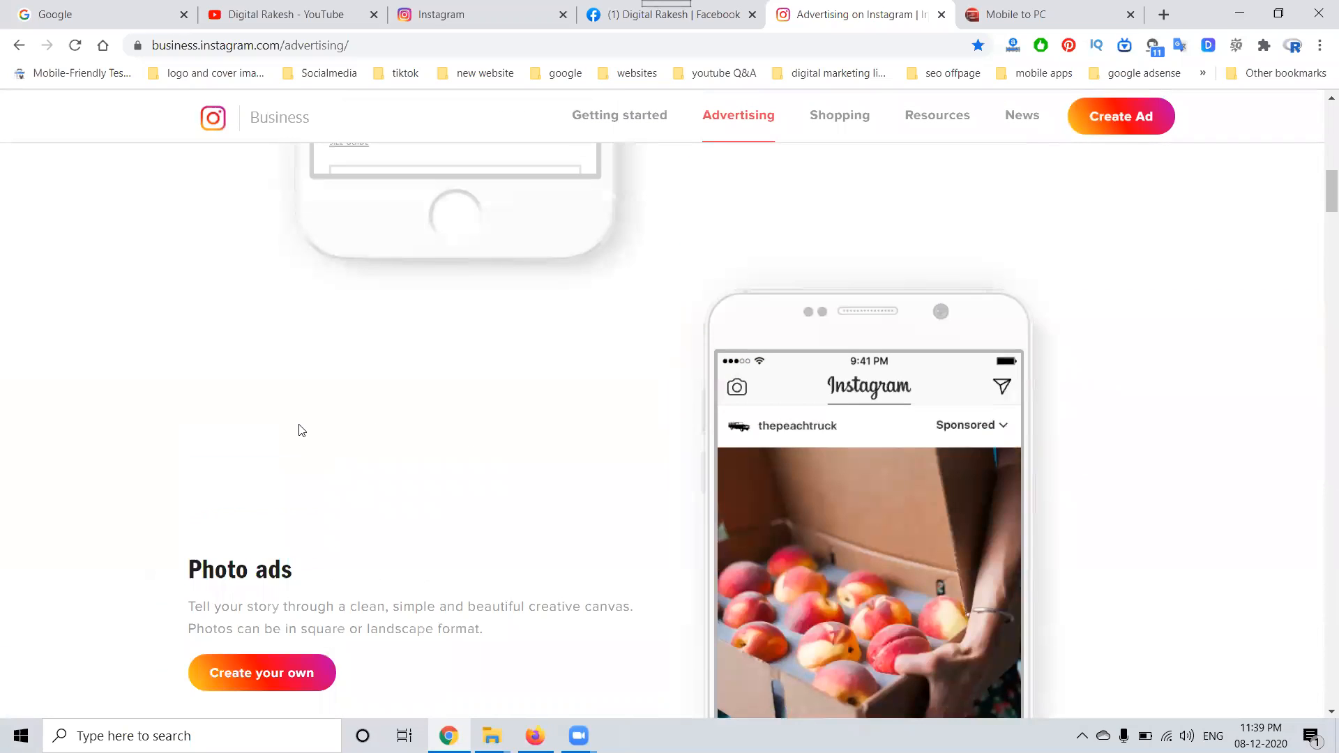
scroll(307, 430, down, 9)
scroll(687, 511, down, 1)
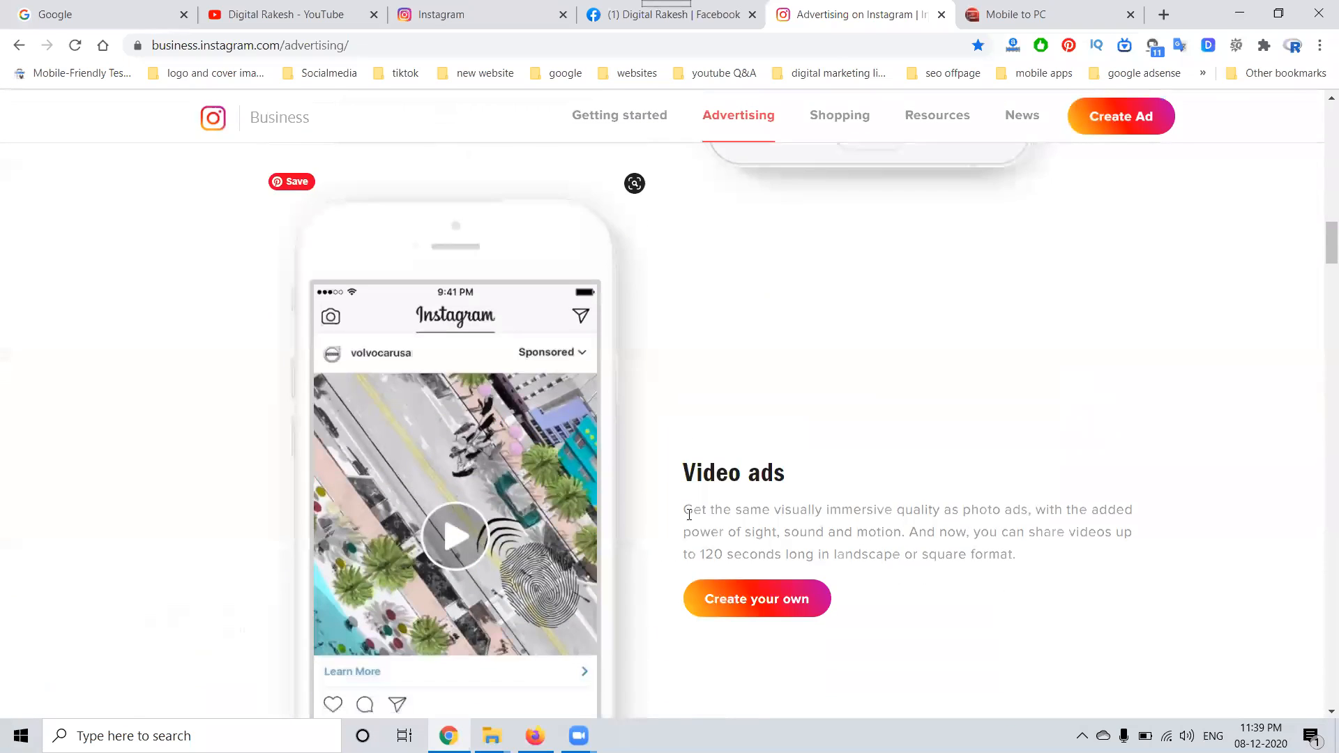
scroll(730, 502, down, 4)
scroll(729, 500, down, 5)
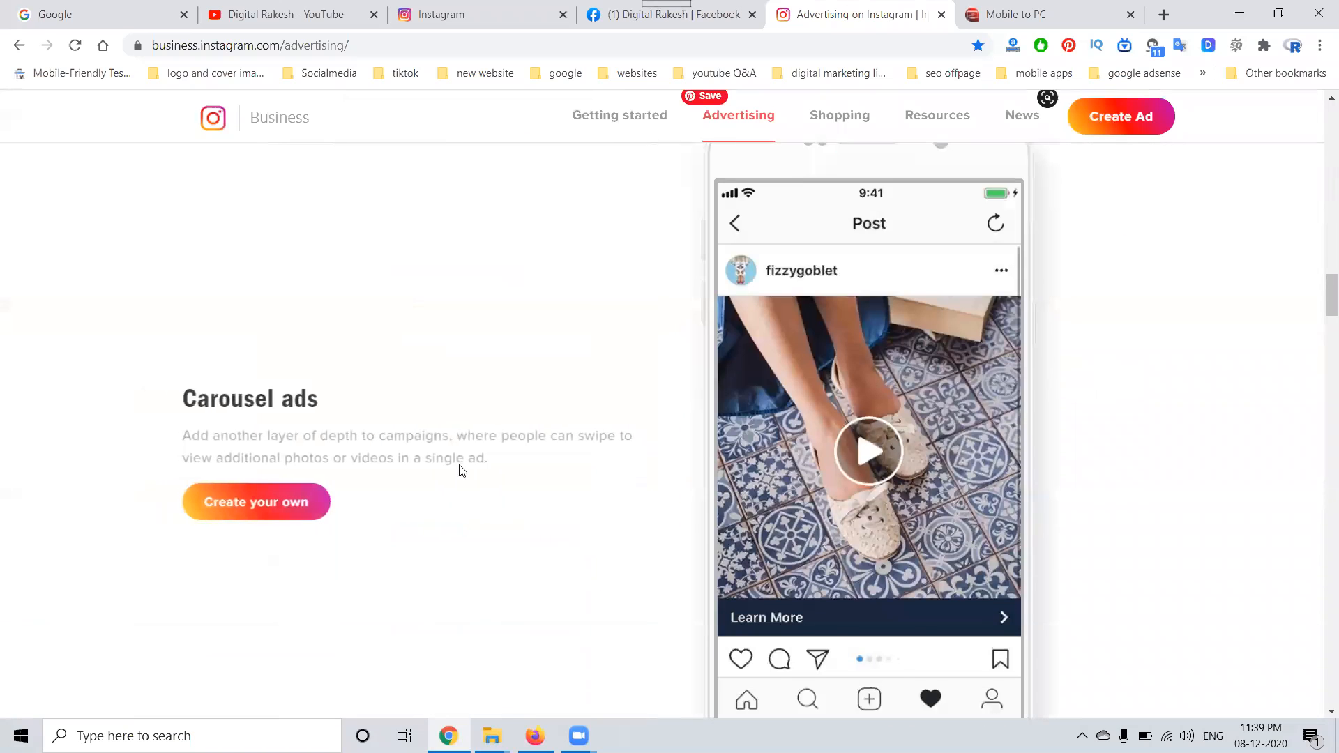
scroll(234, 424, down, 5)
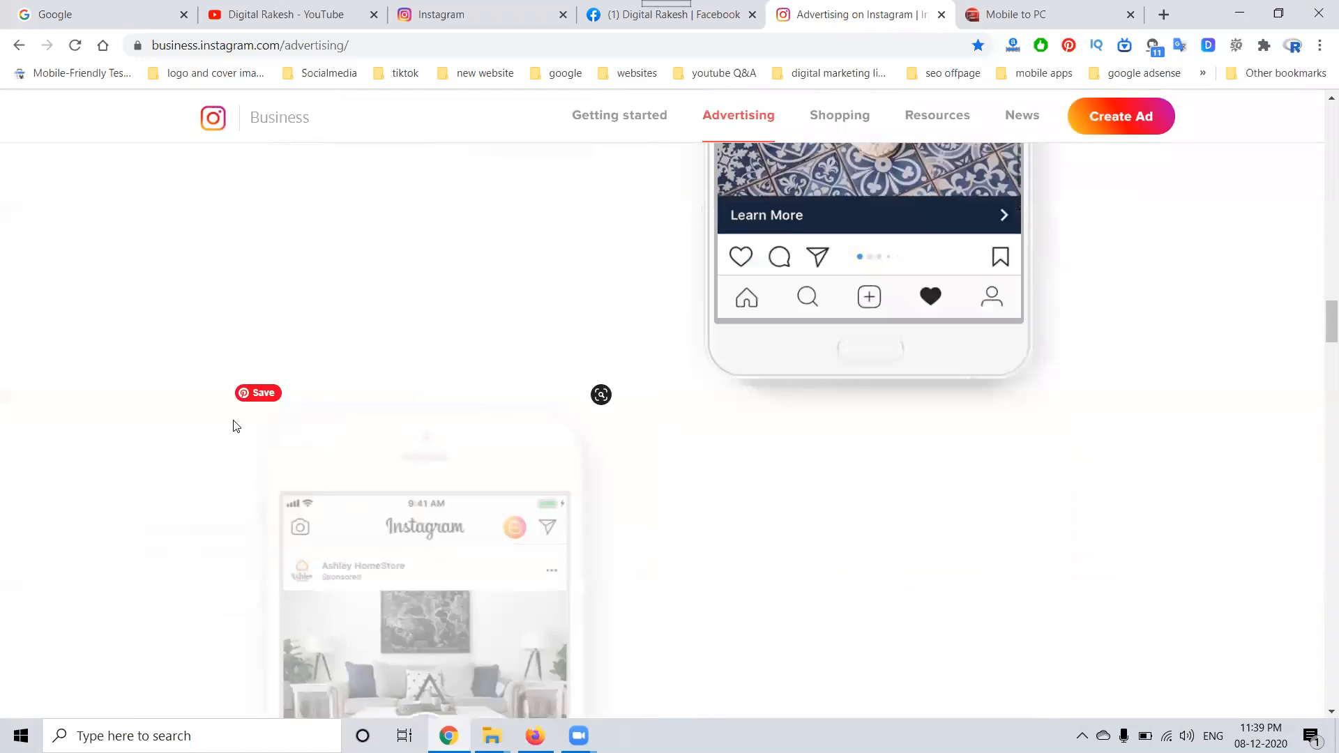
scroll(749, 403, down, 3)
scroll(749, 403, down, 8)
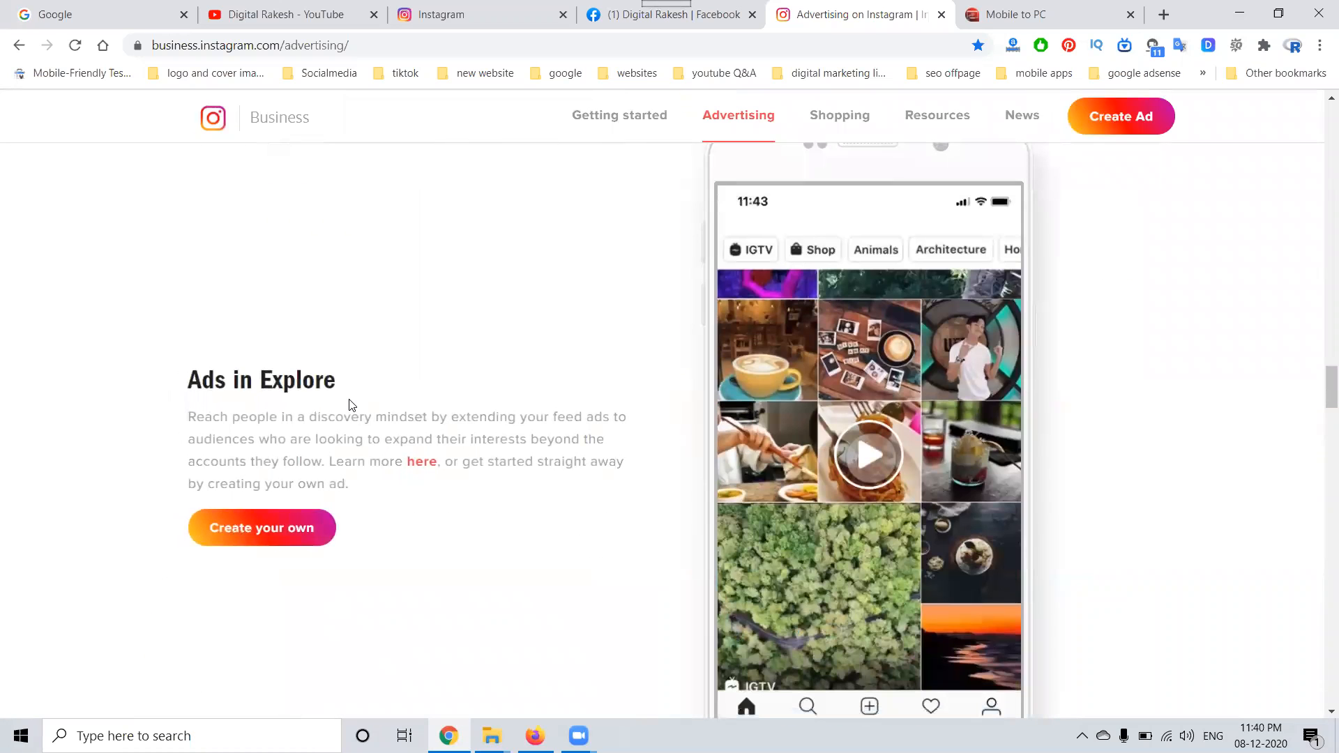
scroll(352, 406, down, 5)
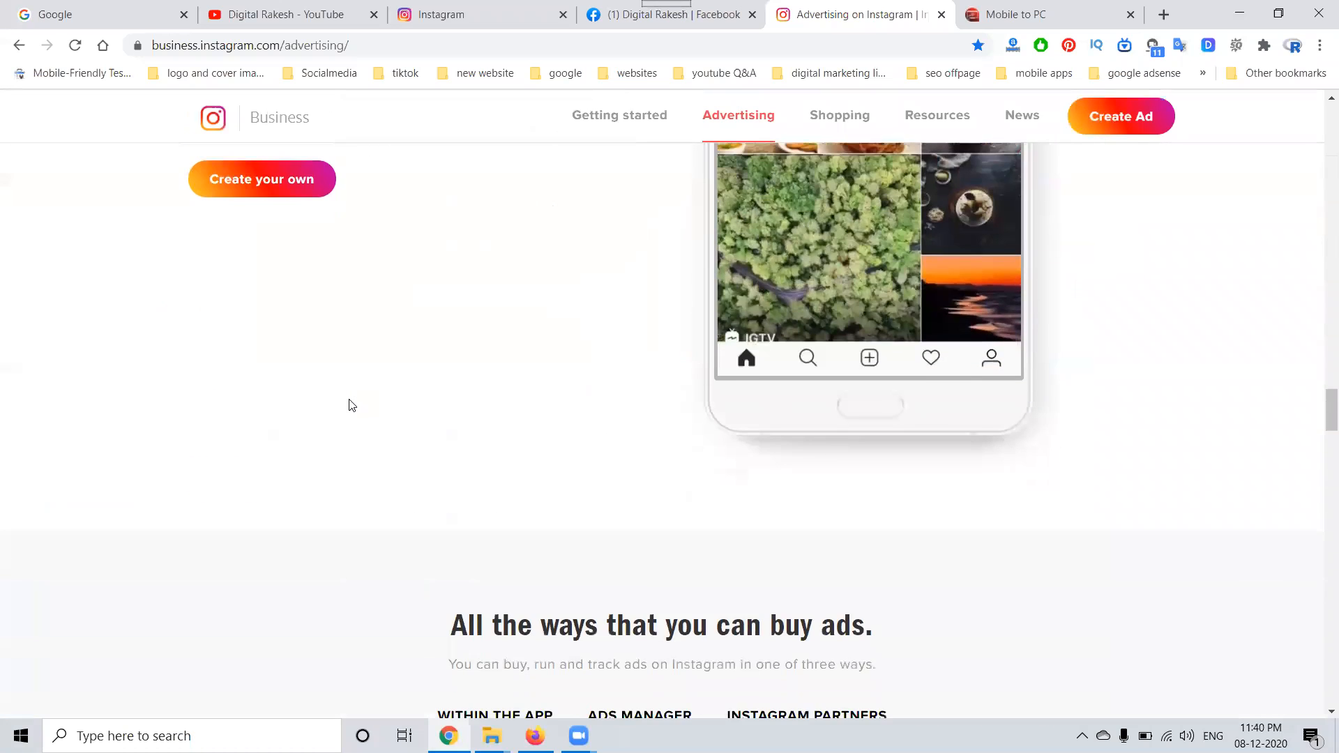
scroll(351, 405, down, 1)
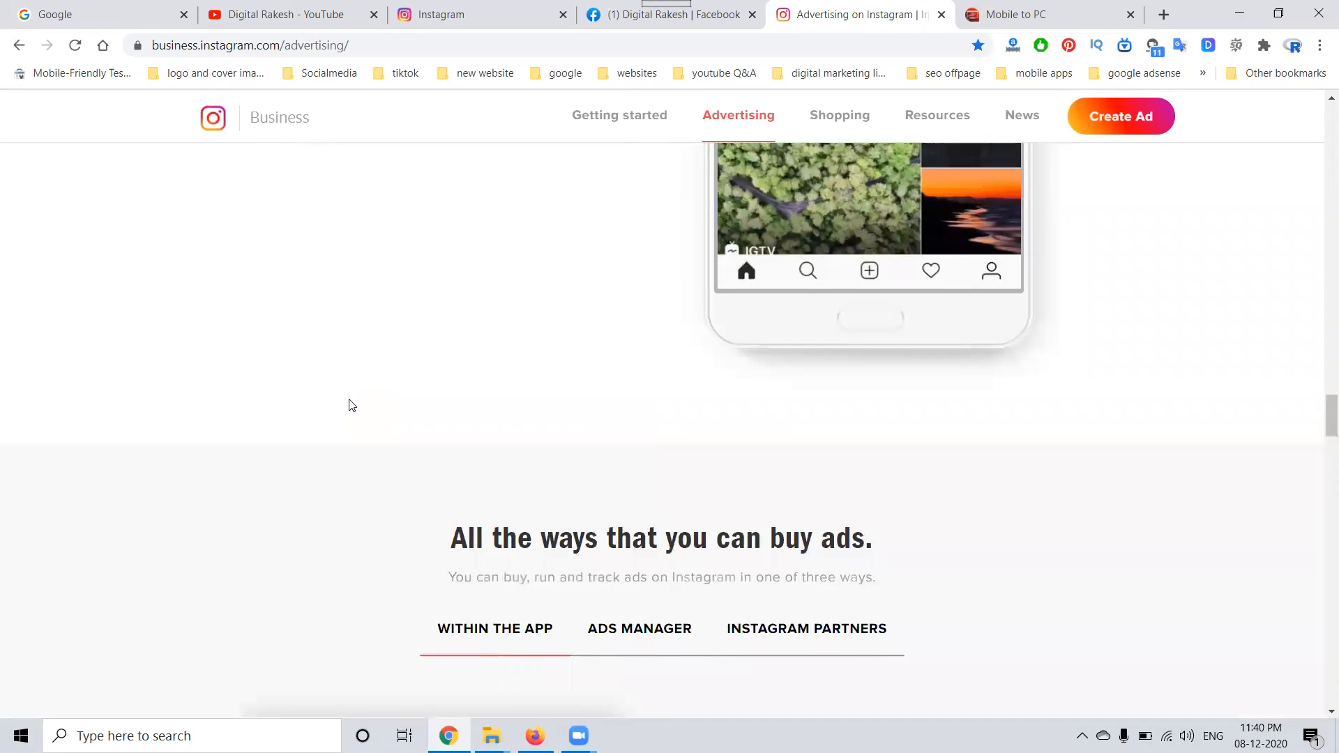
Step: Review the linked Instagram account details in the Facebook page's settings and return to the page's home
click(458, 7)
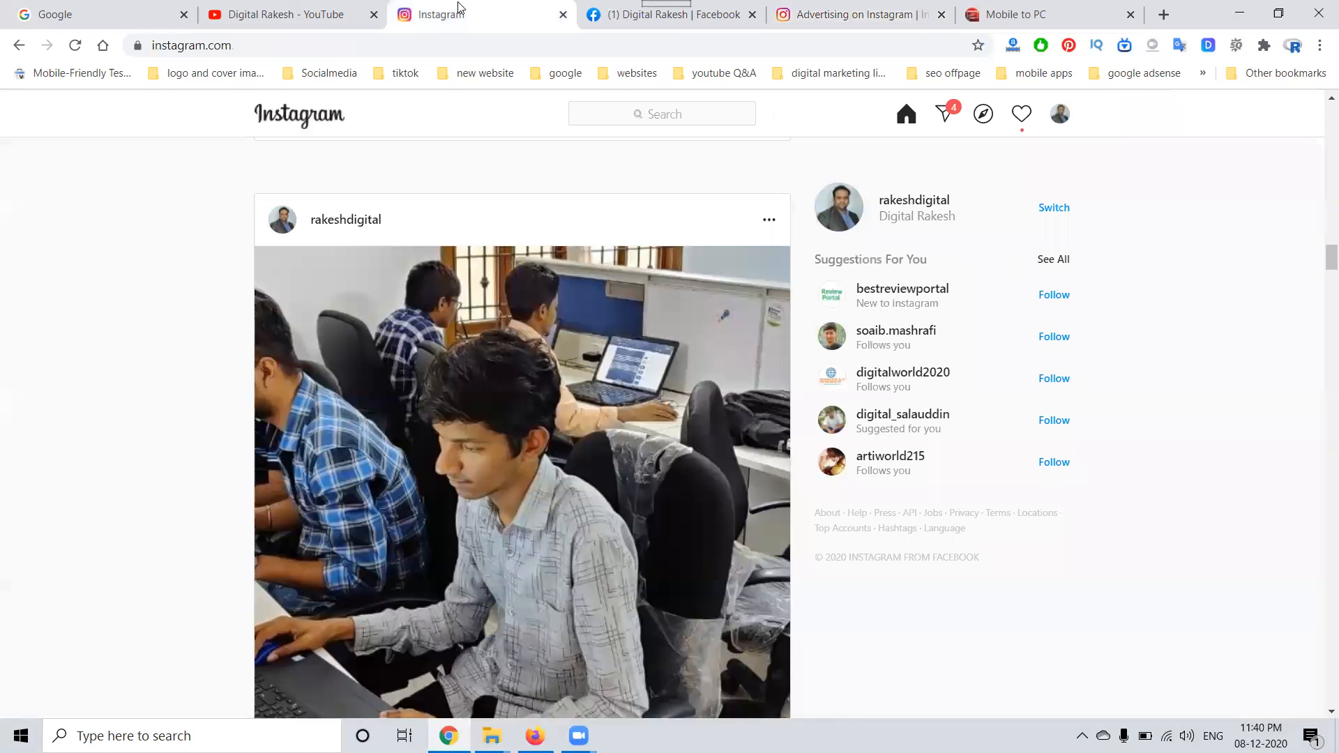
click(603, 15)
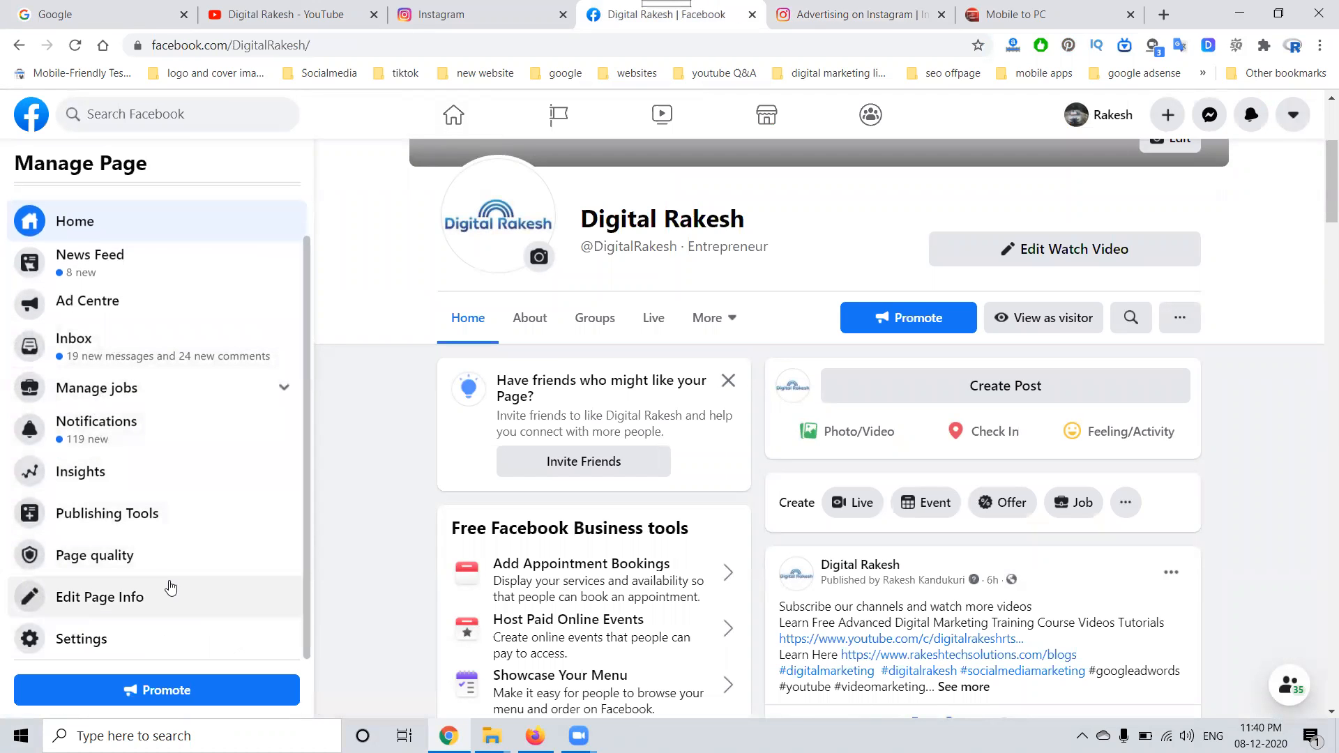
click(91, 638)
scroll(119, 550, down, 6)
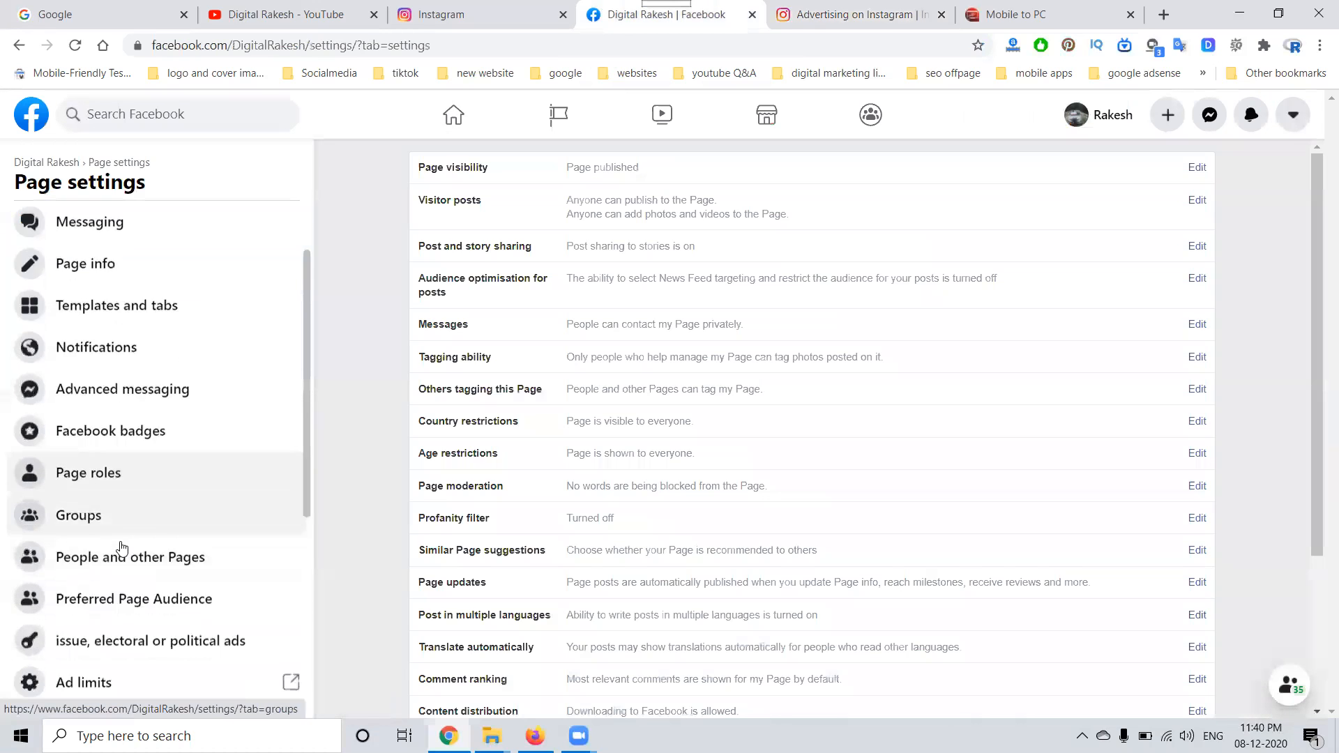
click(110, 435)
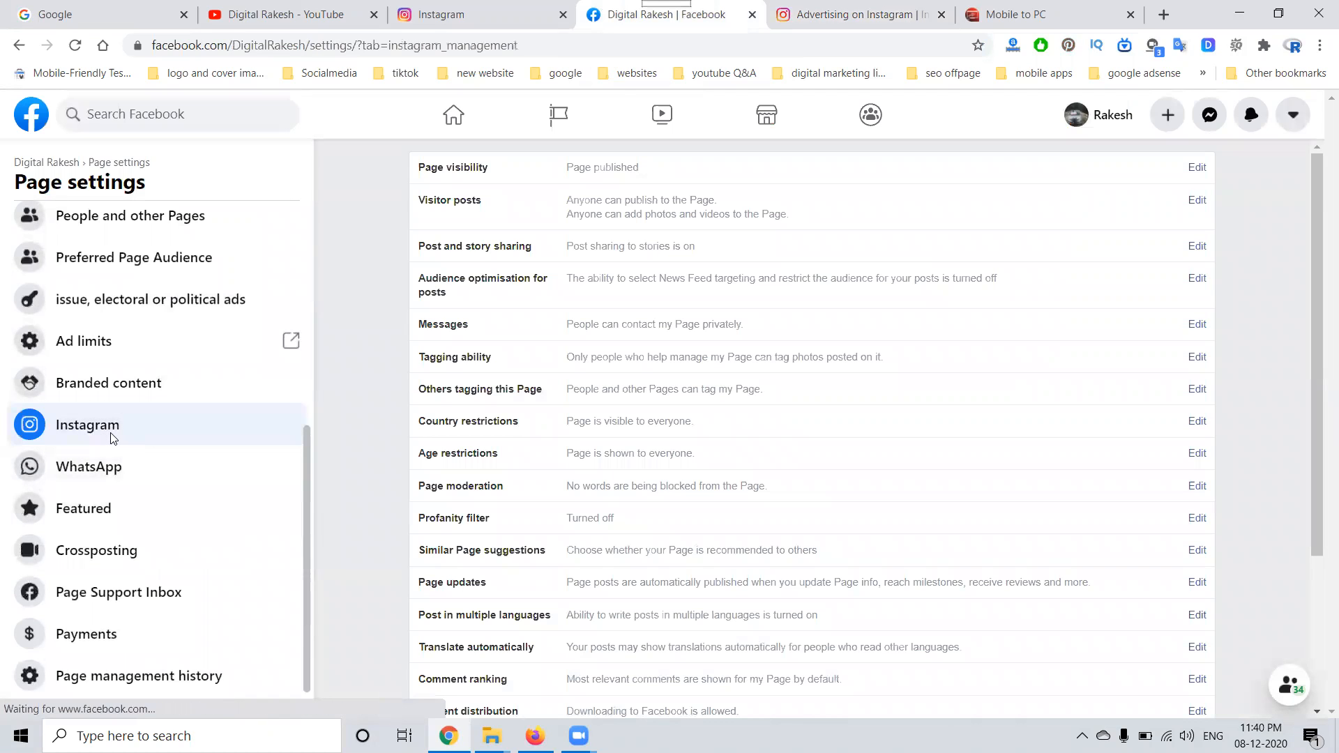
scroll(842, 410, down, 4)
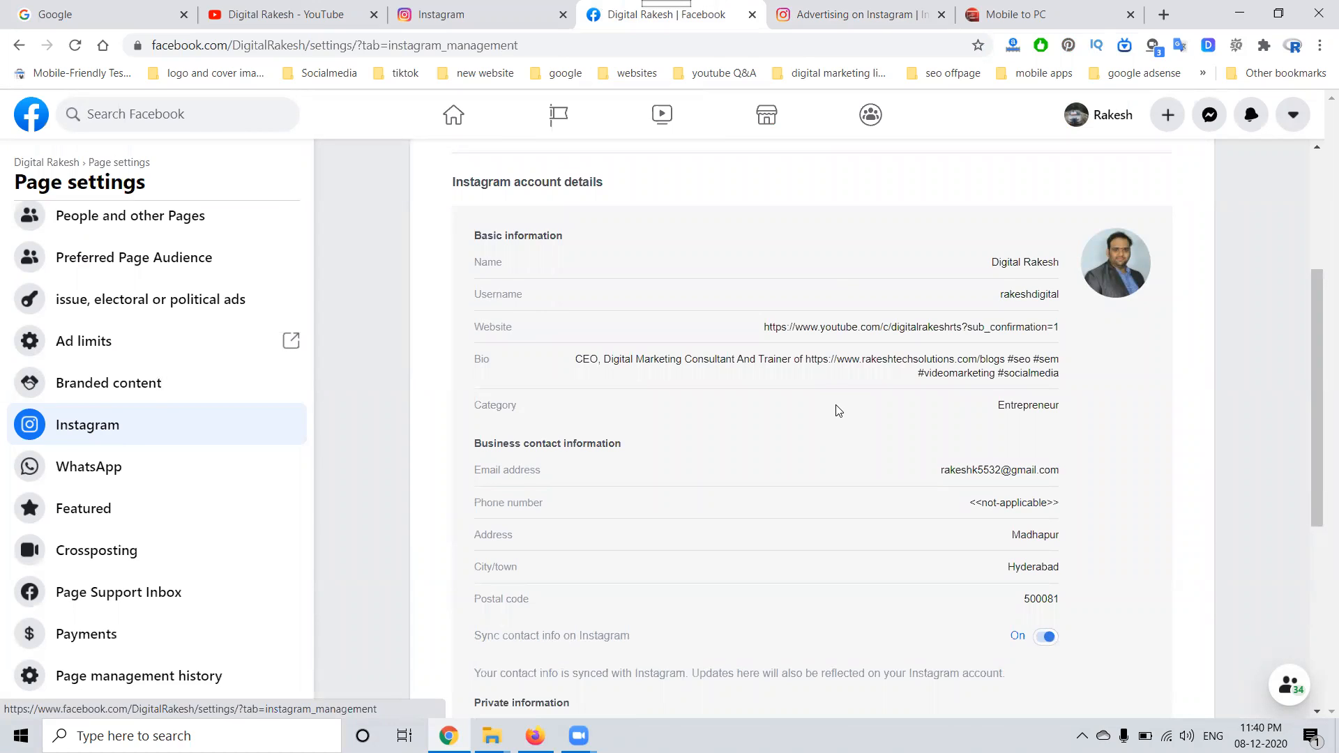
click(21, 162)
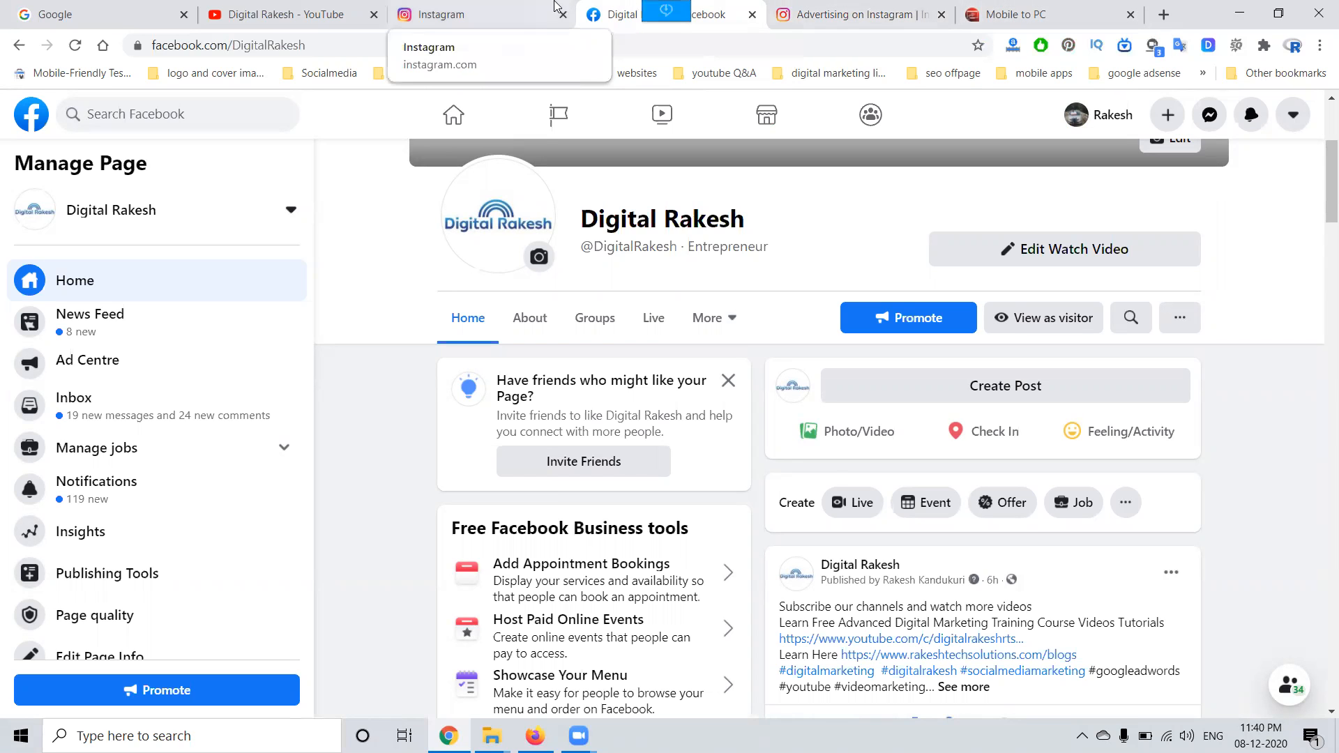
Step: Open the Facebook page's business.facebook.com address in a new browser tab
click(492, 7)
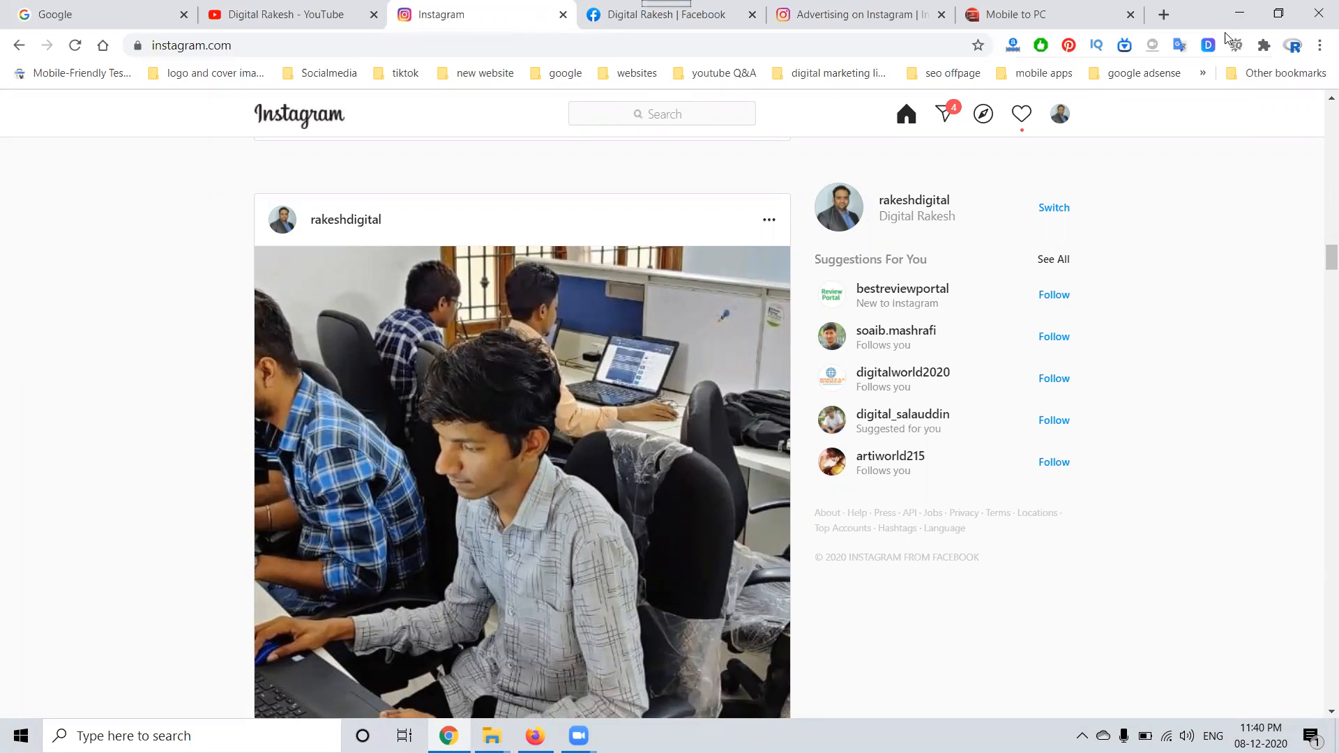
click(1162, 15)
text(bu)
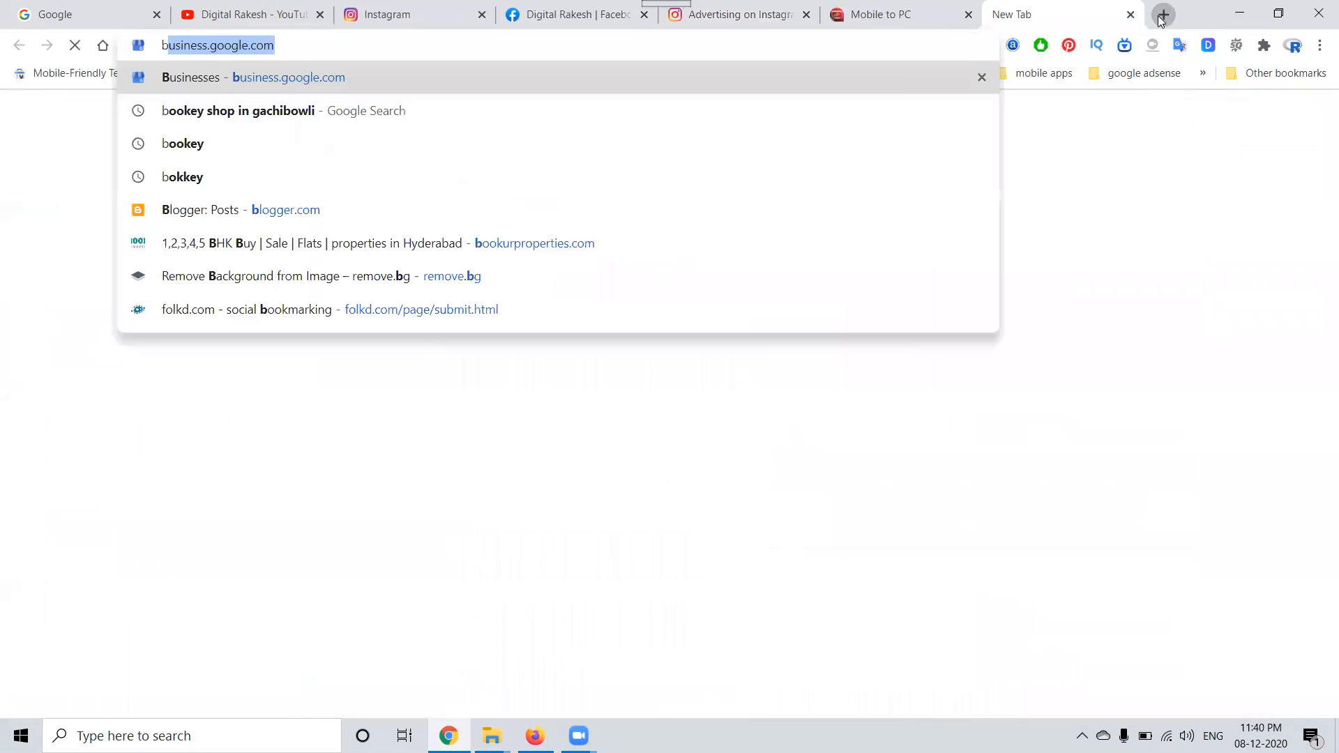
text(siness)
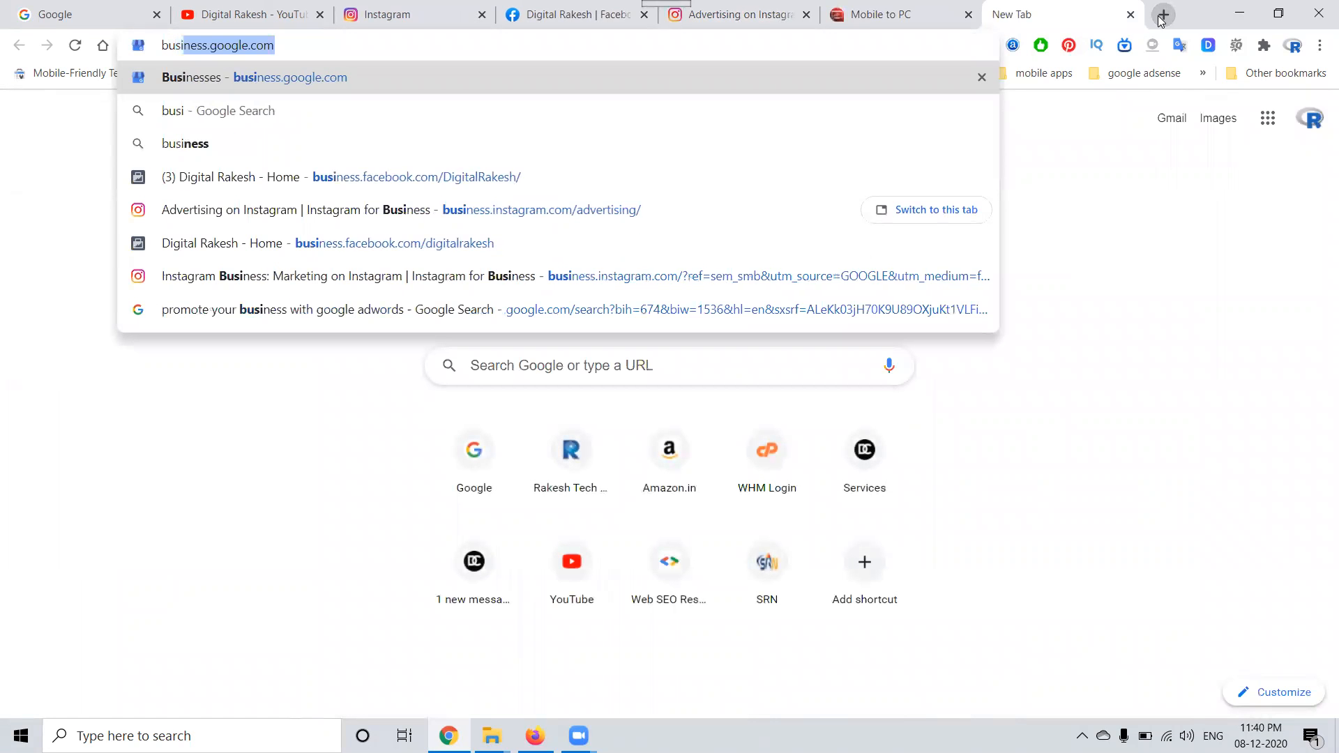
text(.facebook)
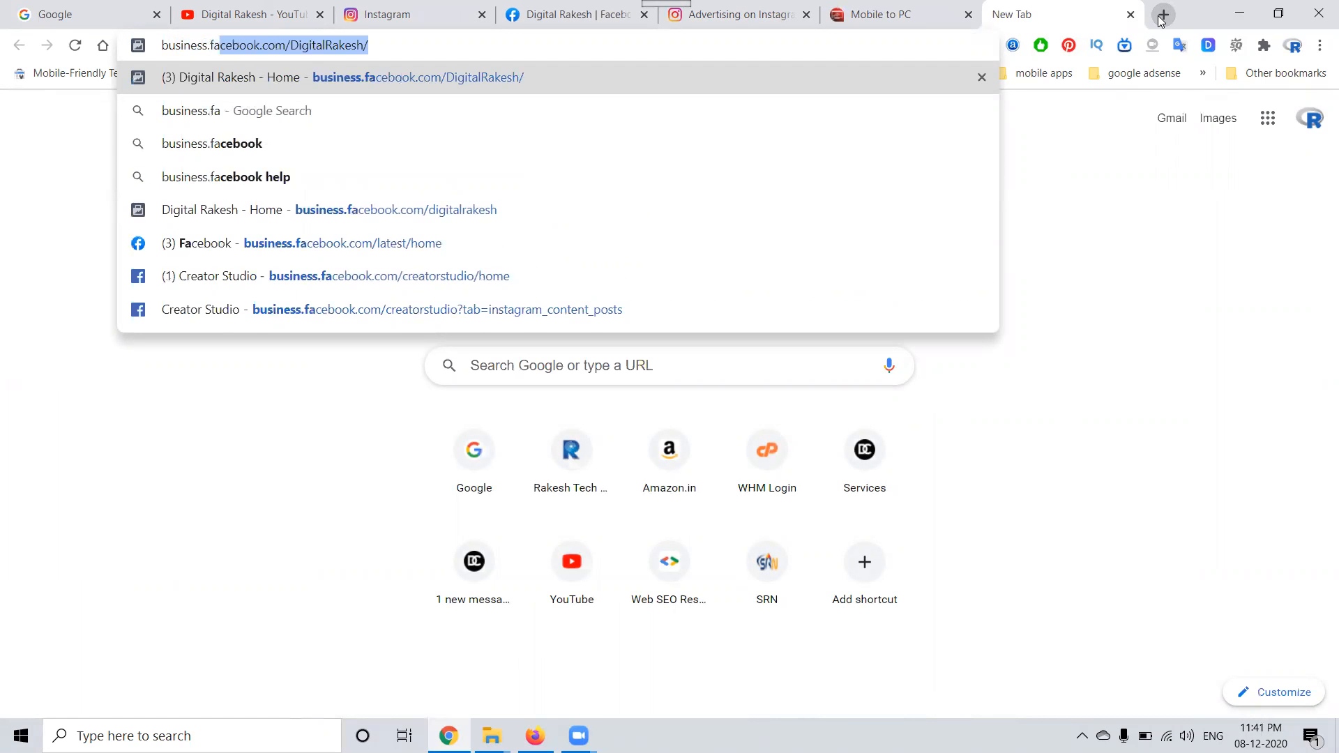
key(Return)
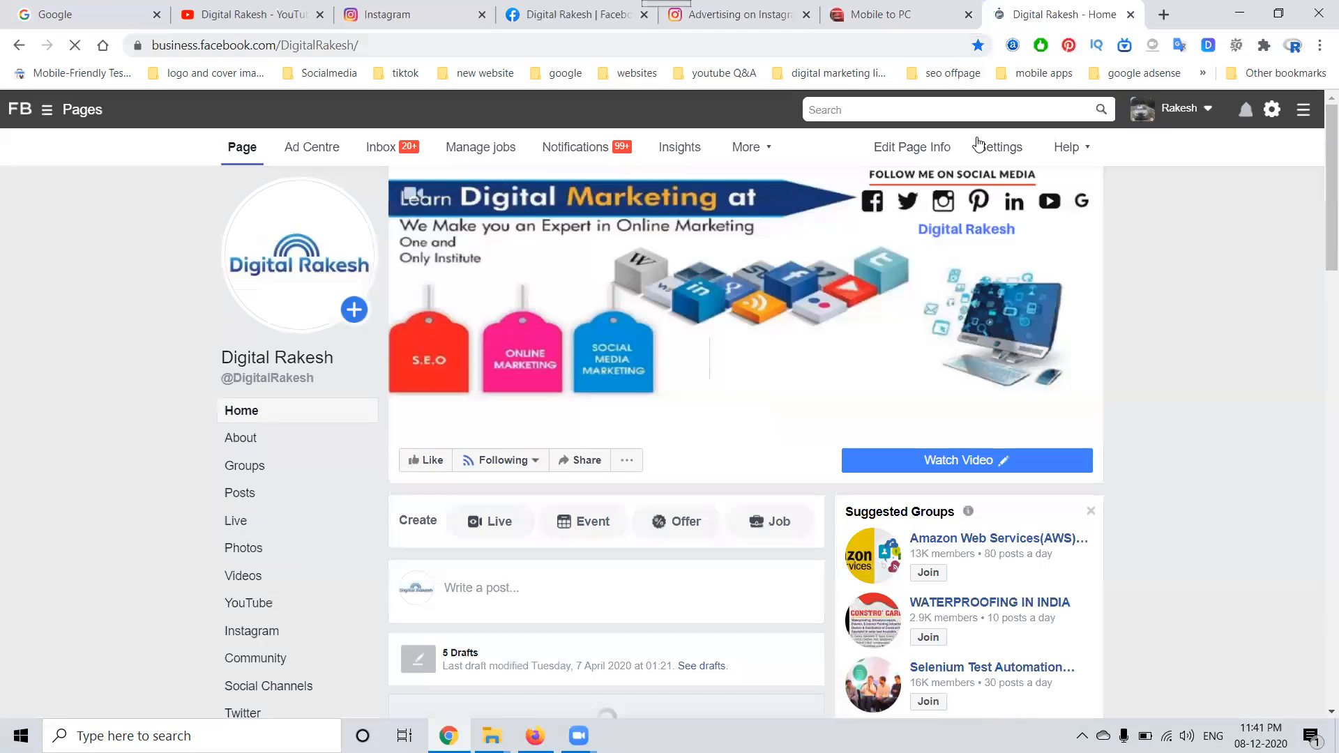
Step: Open the own Instagram profile and view its published posts
click(415, 16)
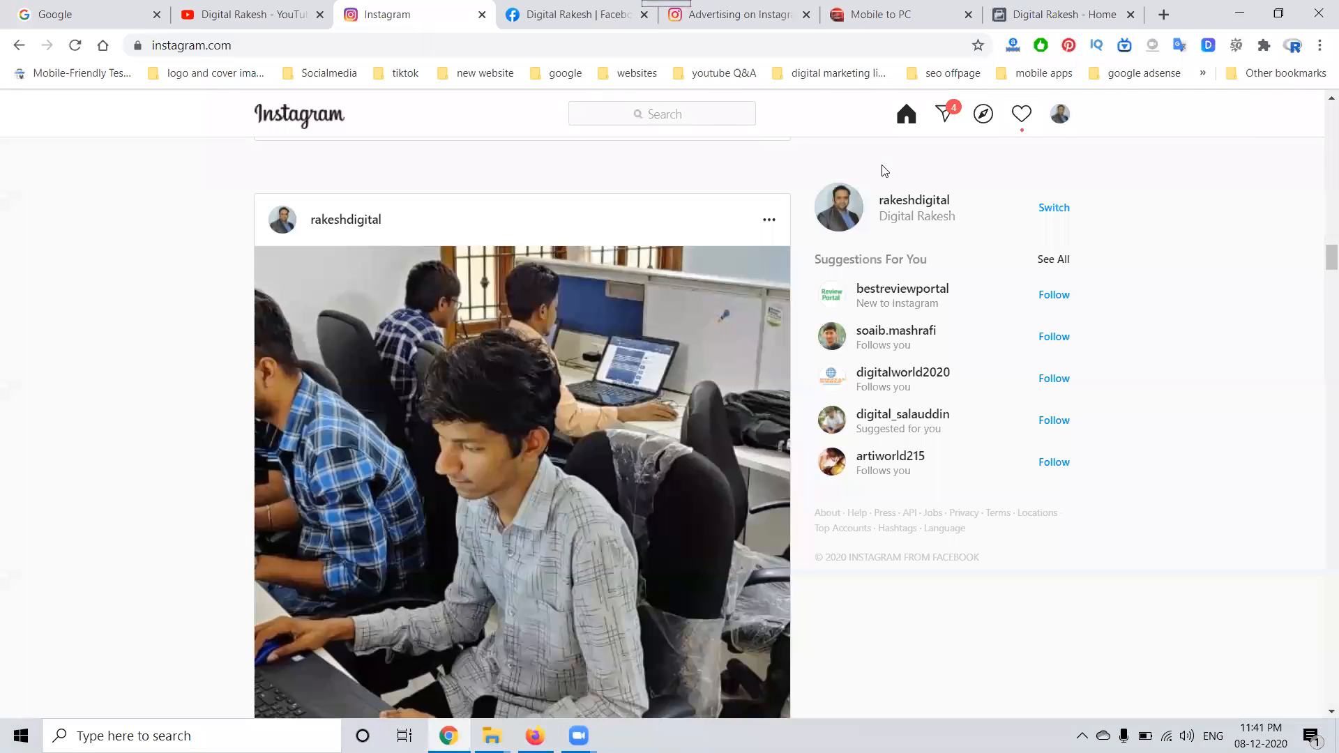
click(902, 200)
scroll(368, 482, down, 2)
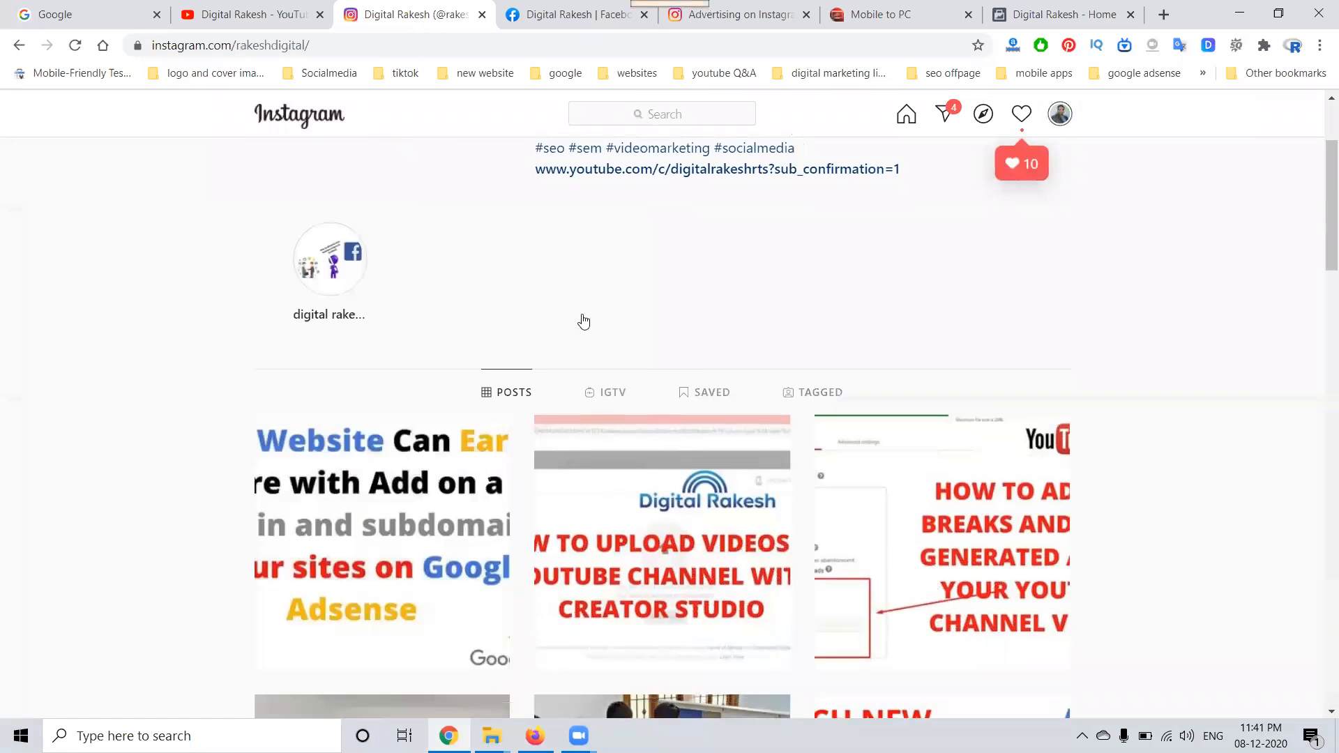
Step: Return to the page on business.facebook.com and start a new post
click(1035, 8)
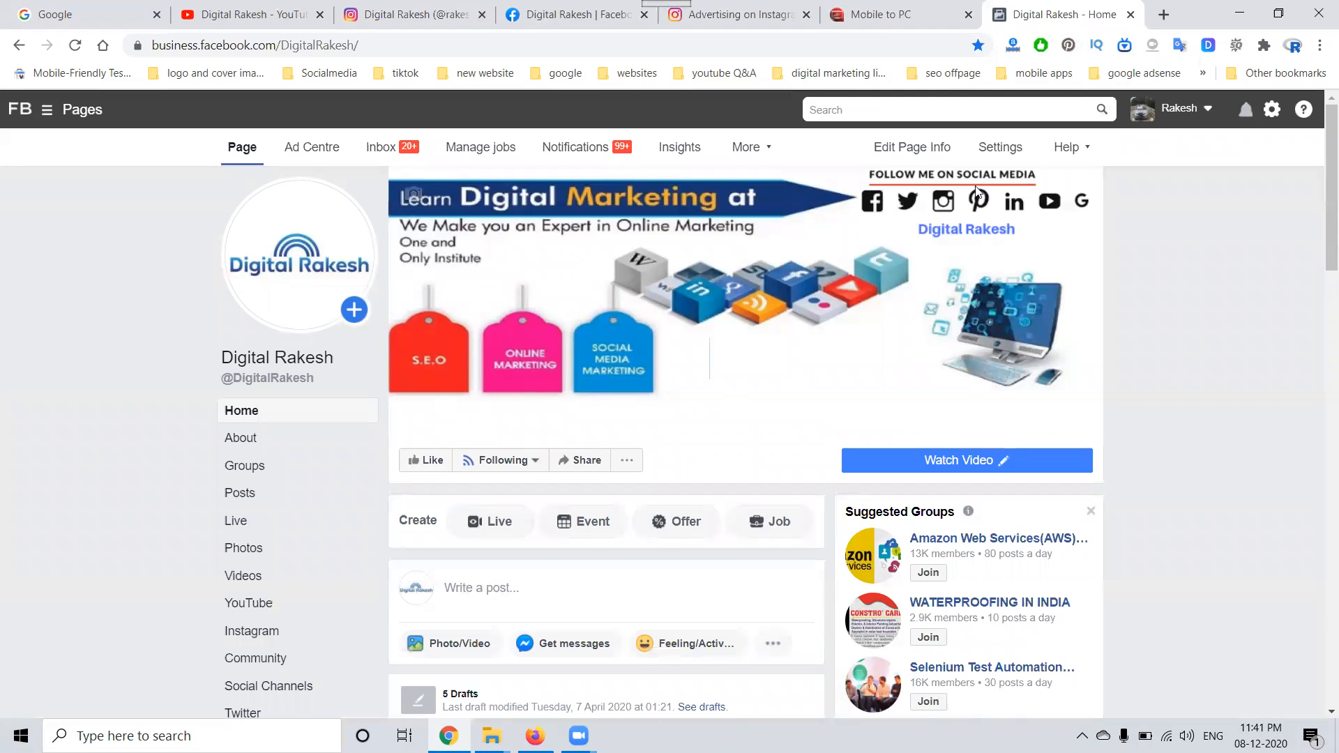
scroll(665, 396, down, 1)
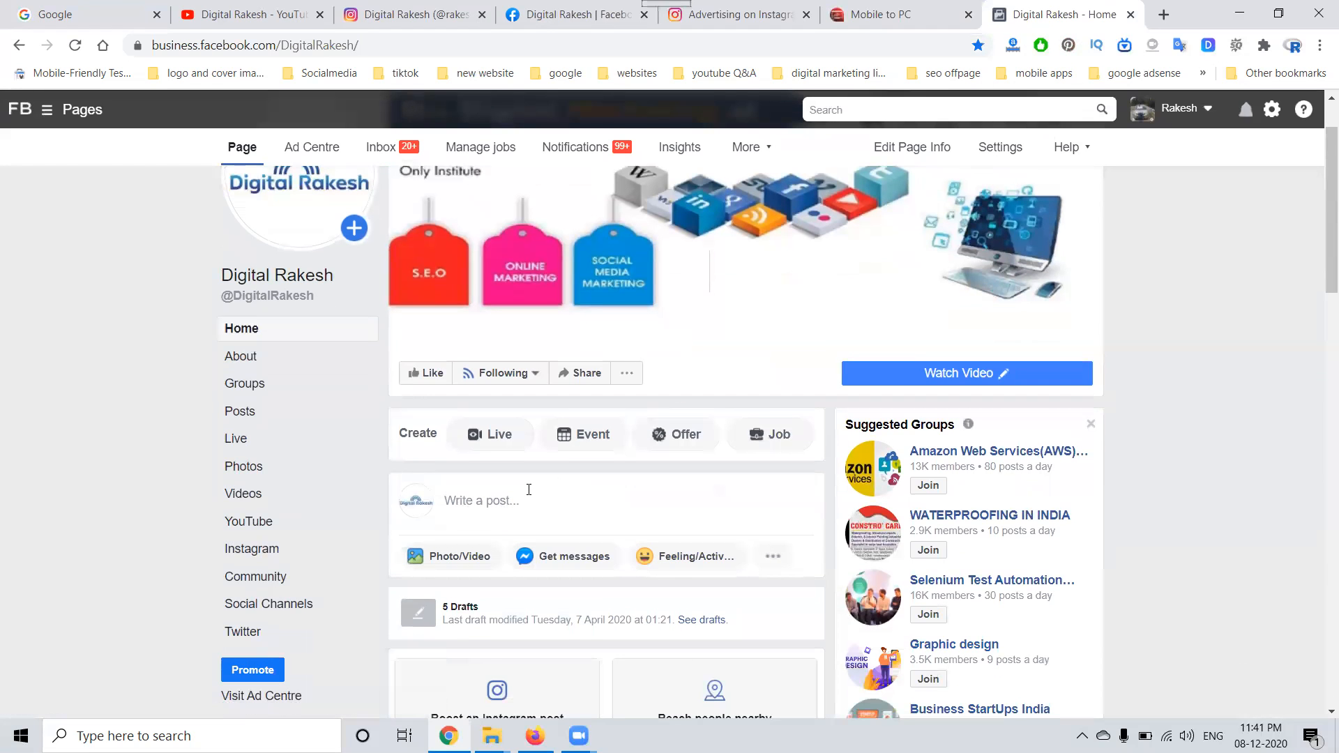
click(535, 488)
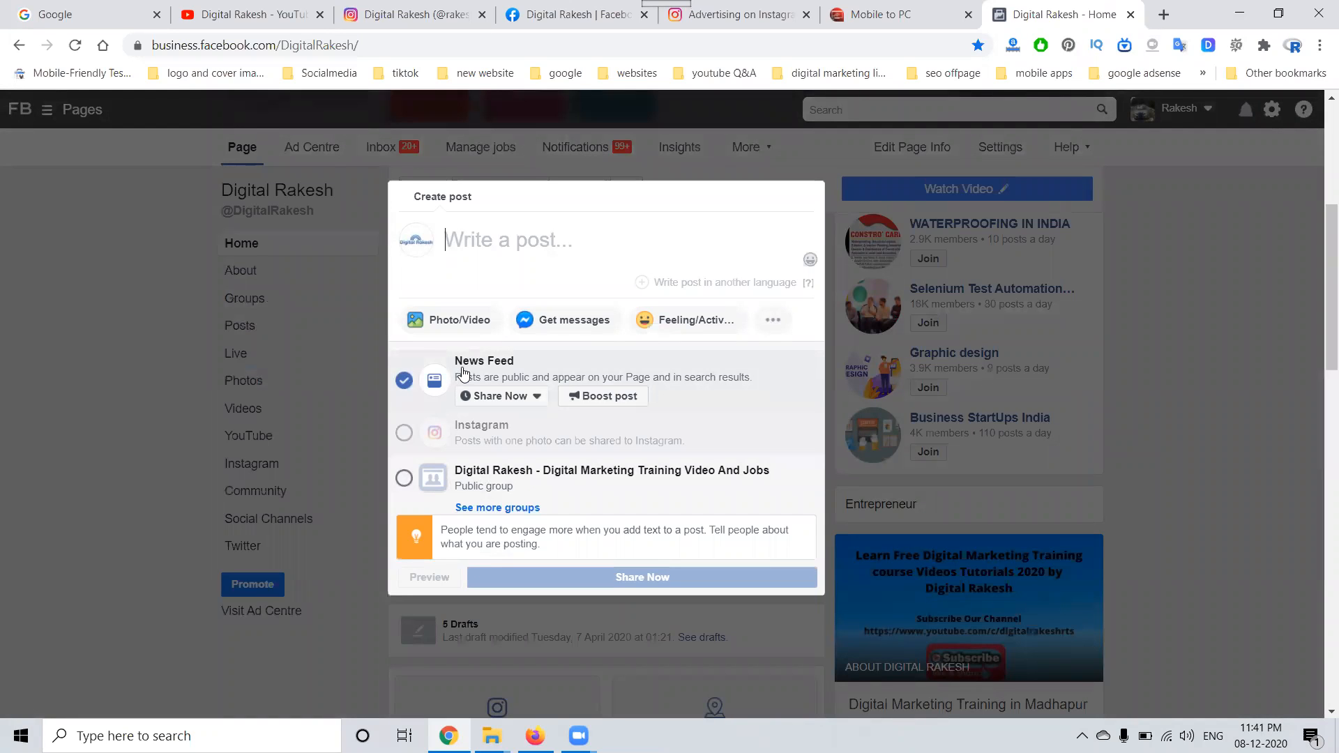
Step: Attach the "Learn Digital Marketing" picture from the Downloads folder to the new post
click(449, 323)
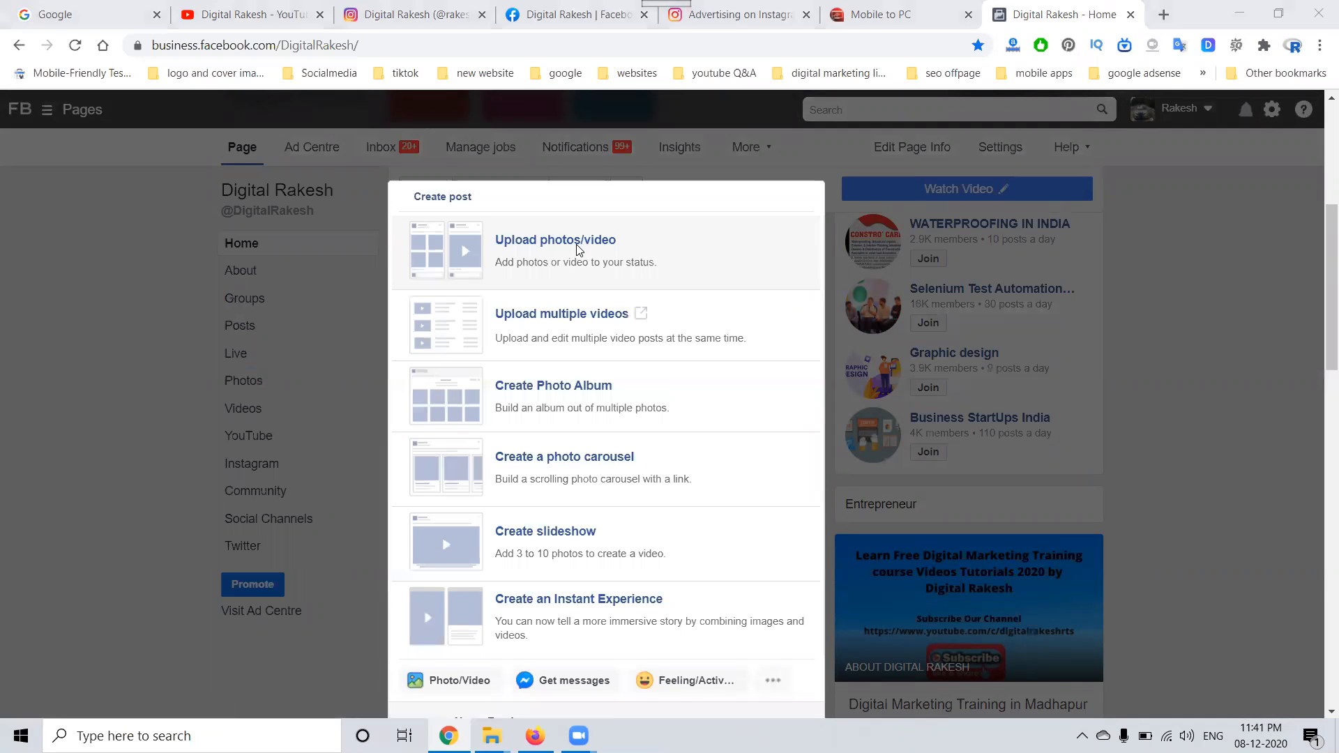
click(586, 246)
click(77, 240)
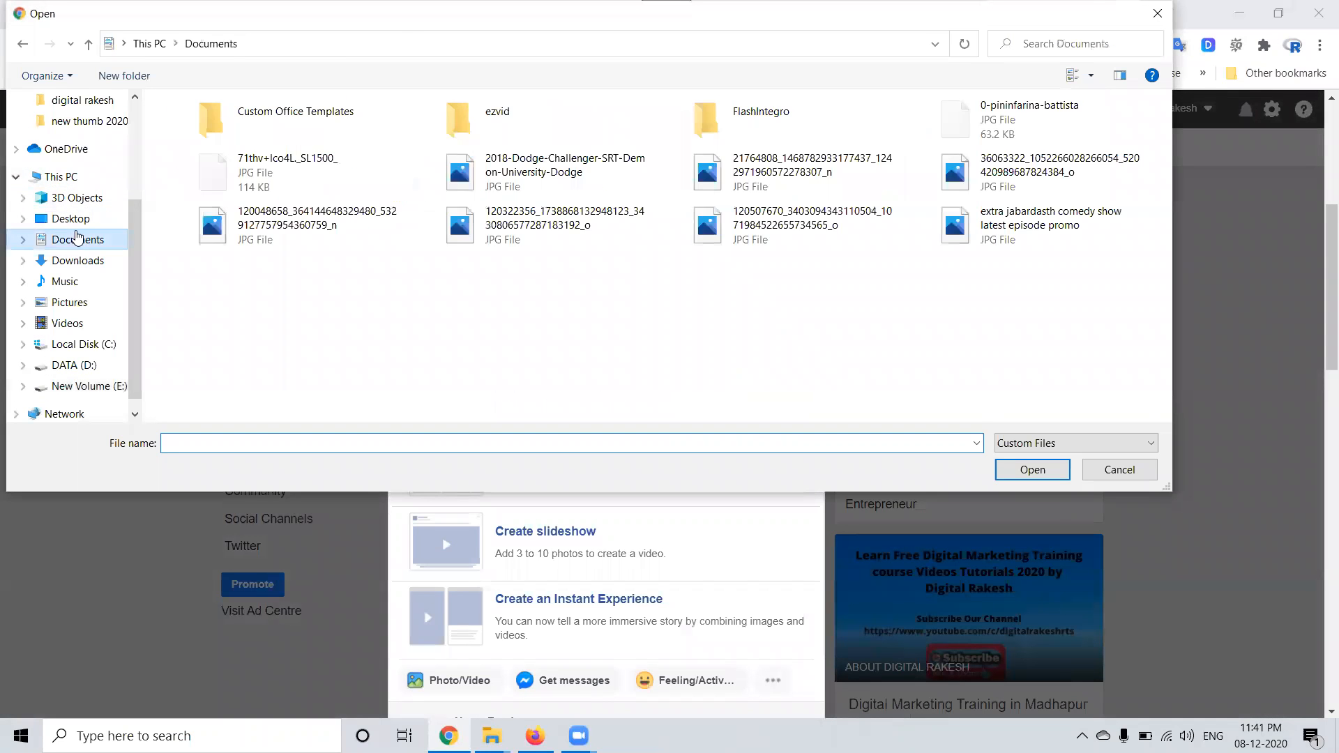
click(78, 262)
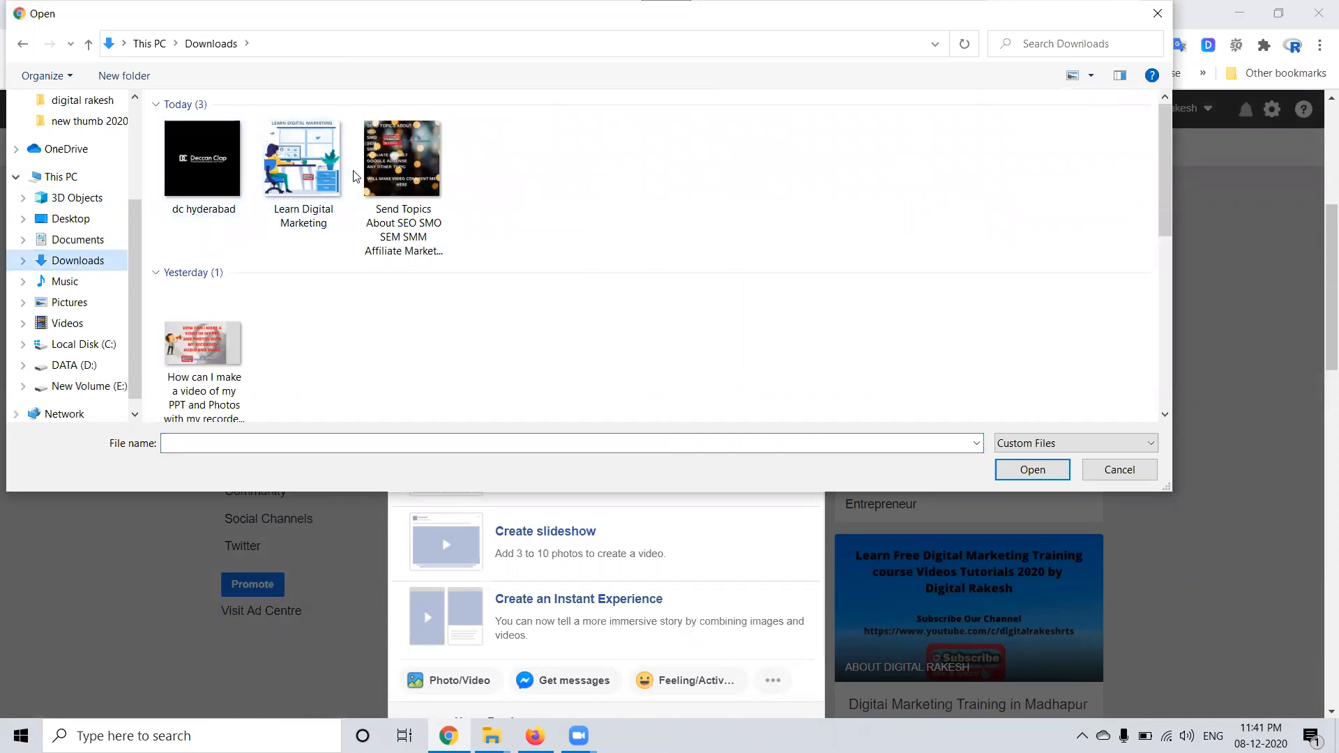
double_click(341, 174)
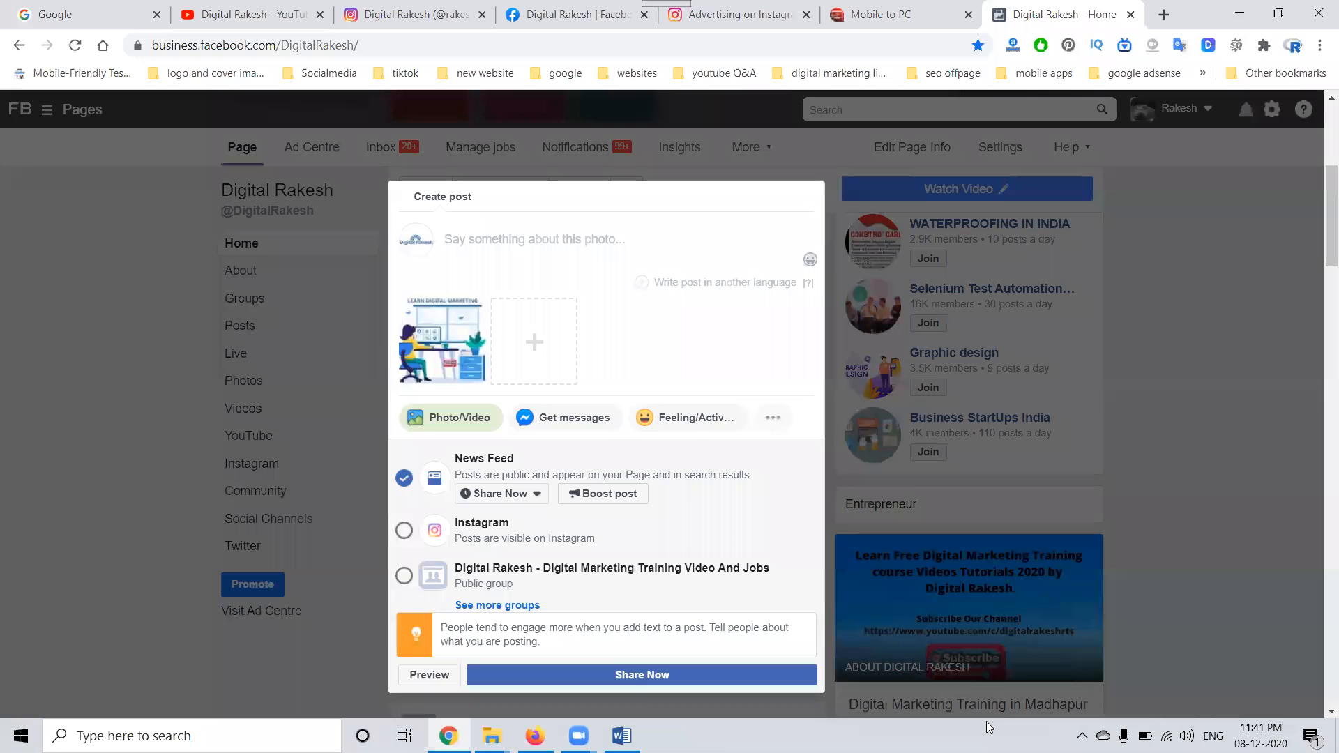
Step: Add the prepared caption with links and hashtags, and publish the post to News Feed, Instagram and the Digital Rakesh public group
key(ctrl+v)
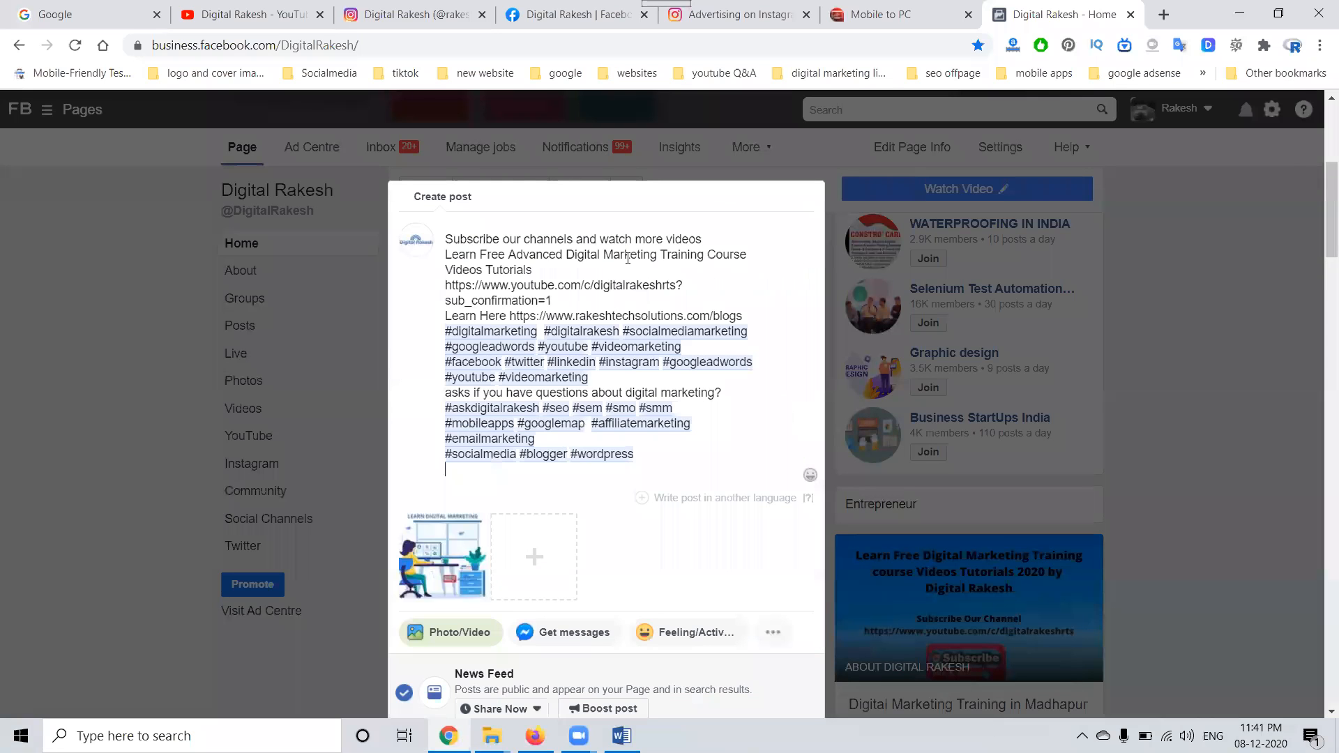
scroll(587, 479, down, 2)
click(404, 396)
click(403, 441)
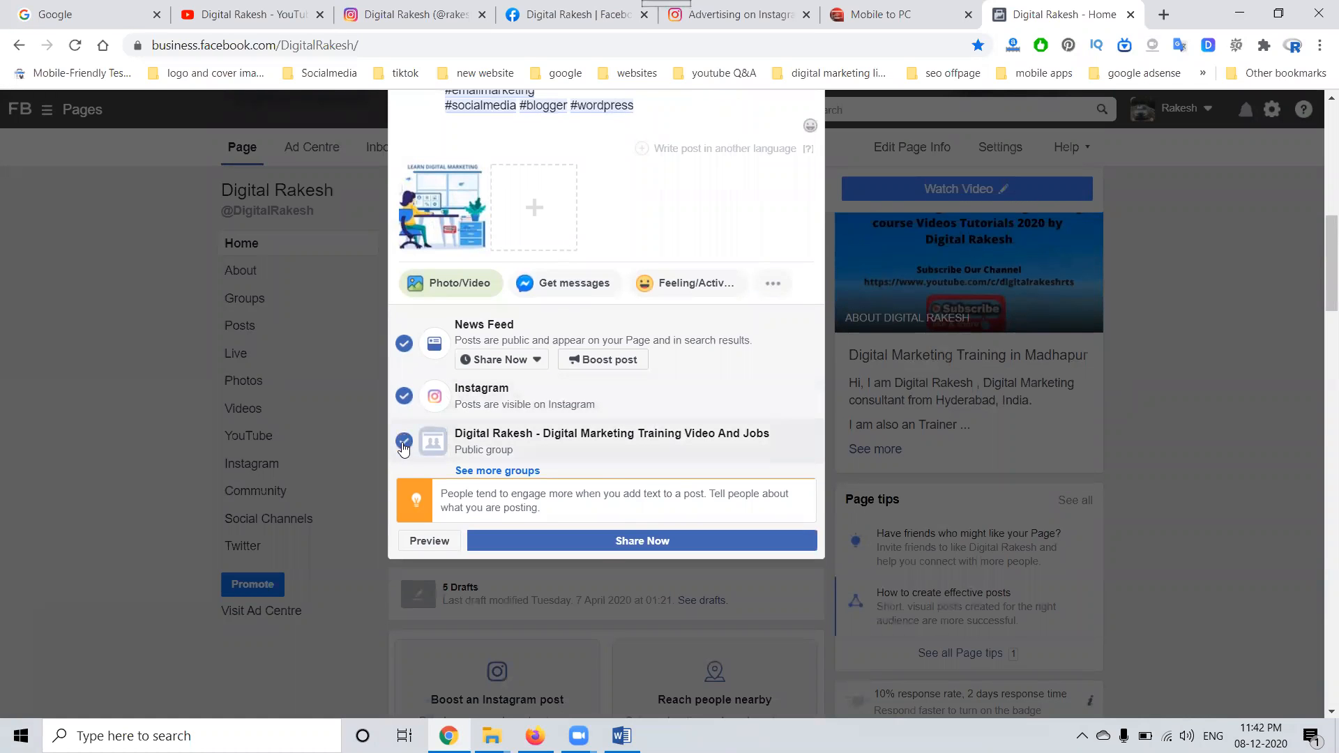
click(609, 541)
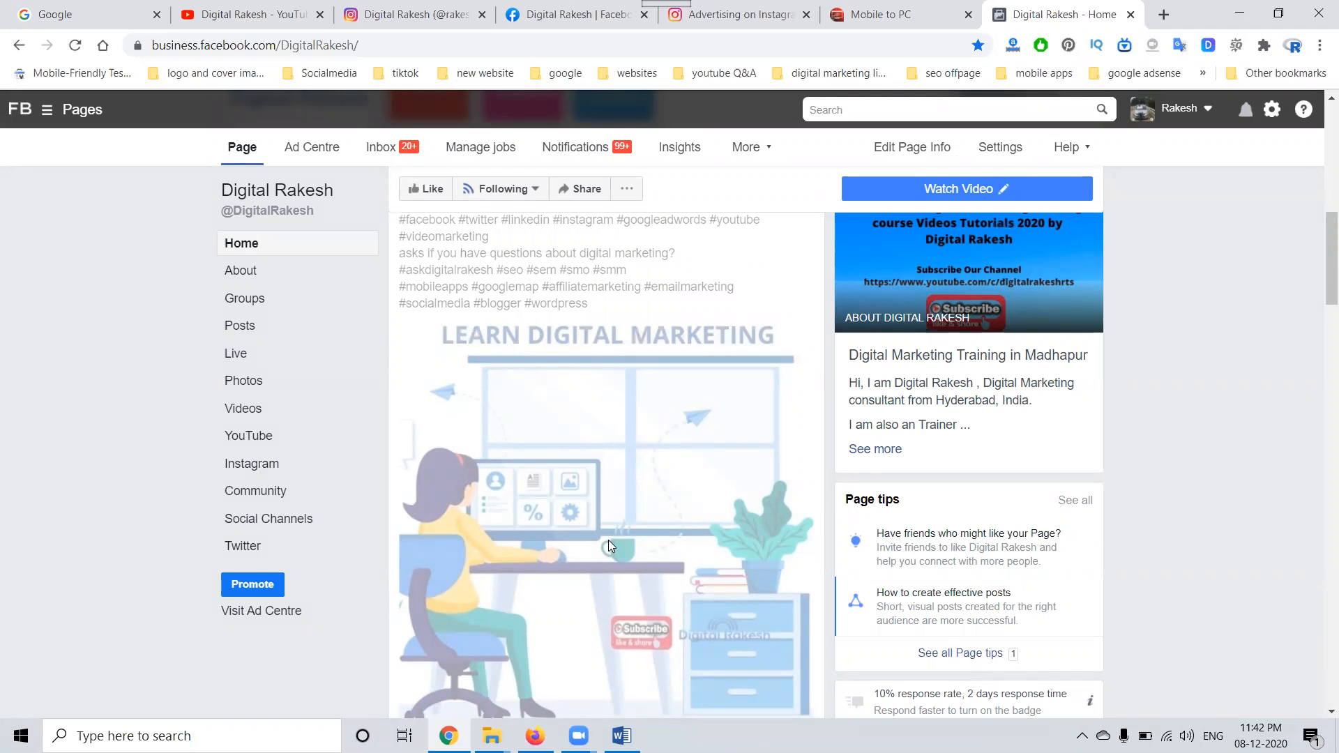
Step: Refresh the Instagram profile and open its newest "Learn Digital Marketing" post
click(410, 9)
click(71, 49)
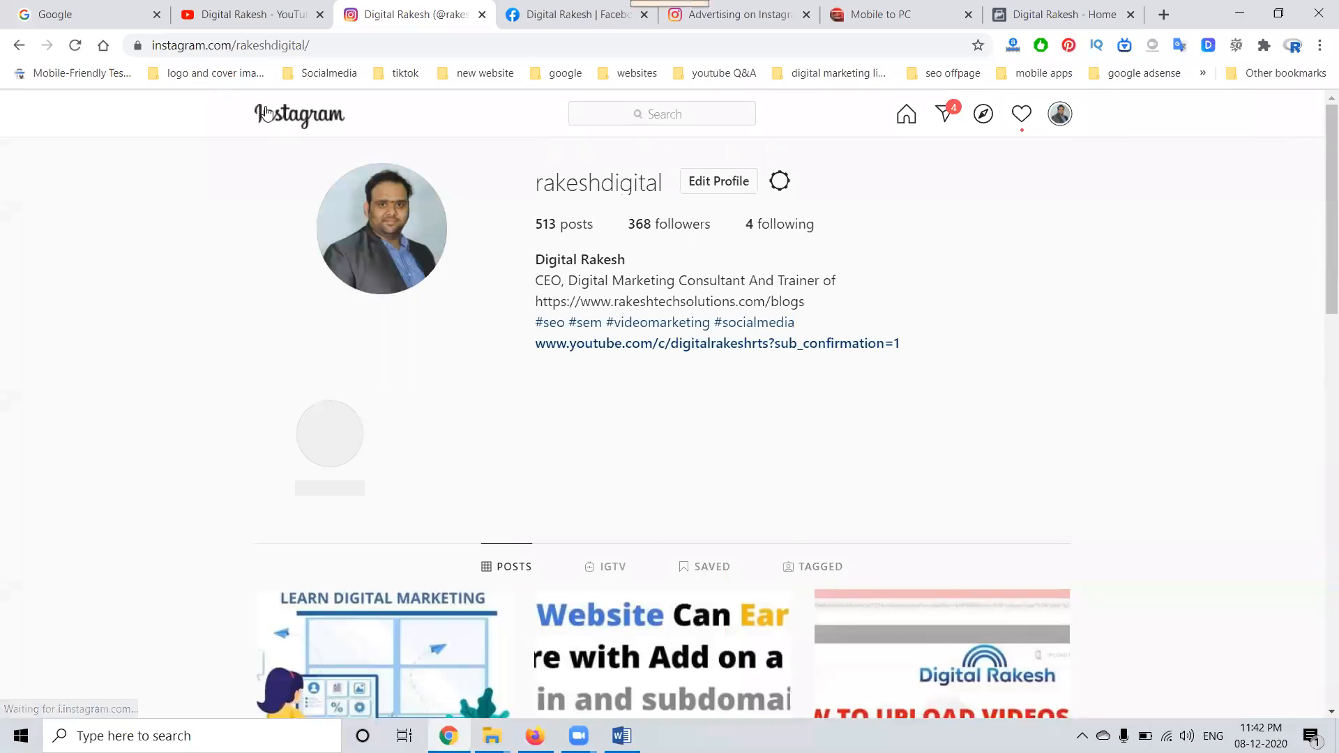
scroll(323, 284, down, 3)
click(353, 404)
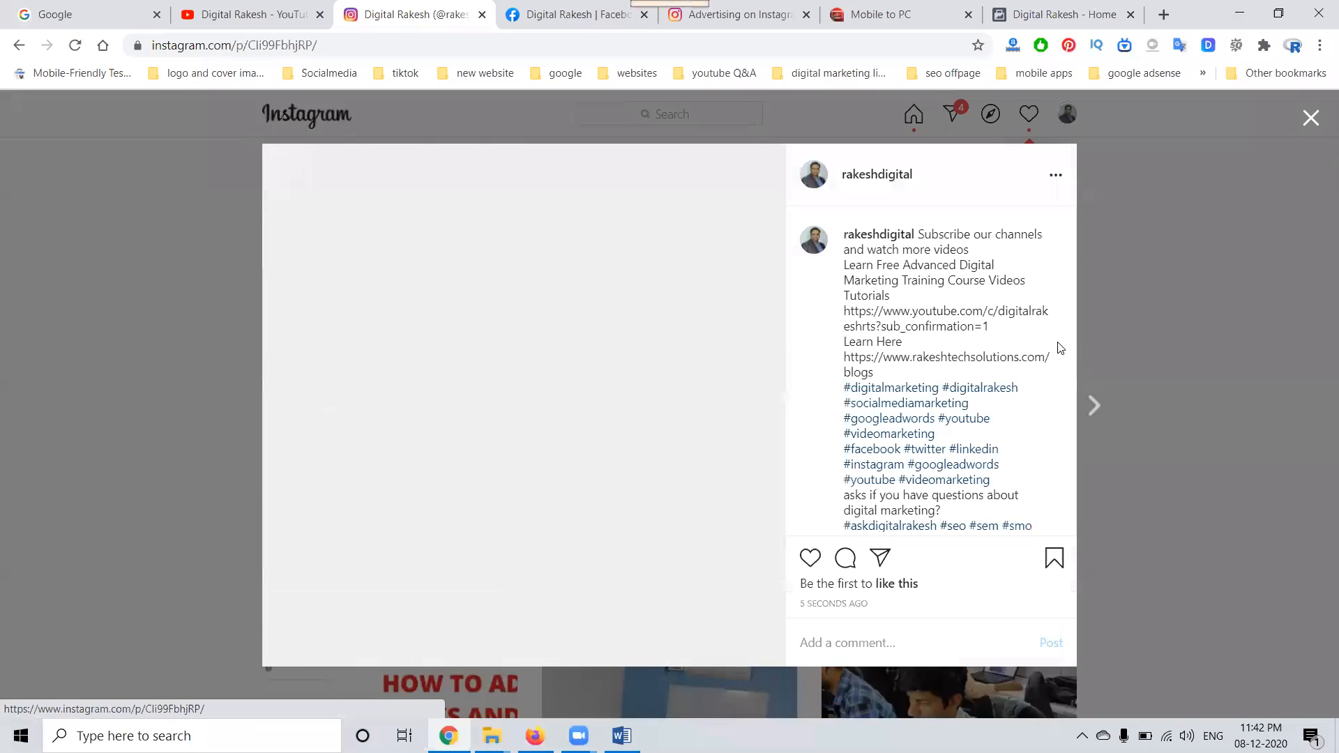
Step: View the sharing options available for the open Instagram post and close them
click(1053, 175)
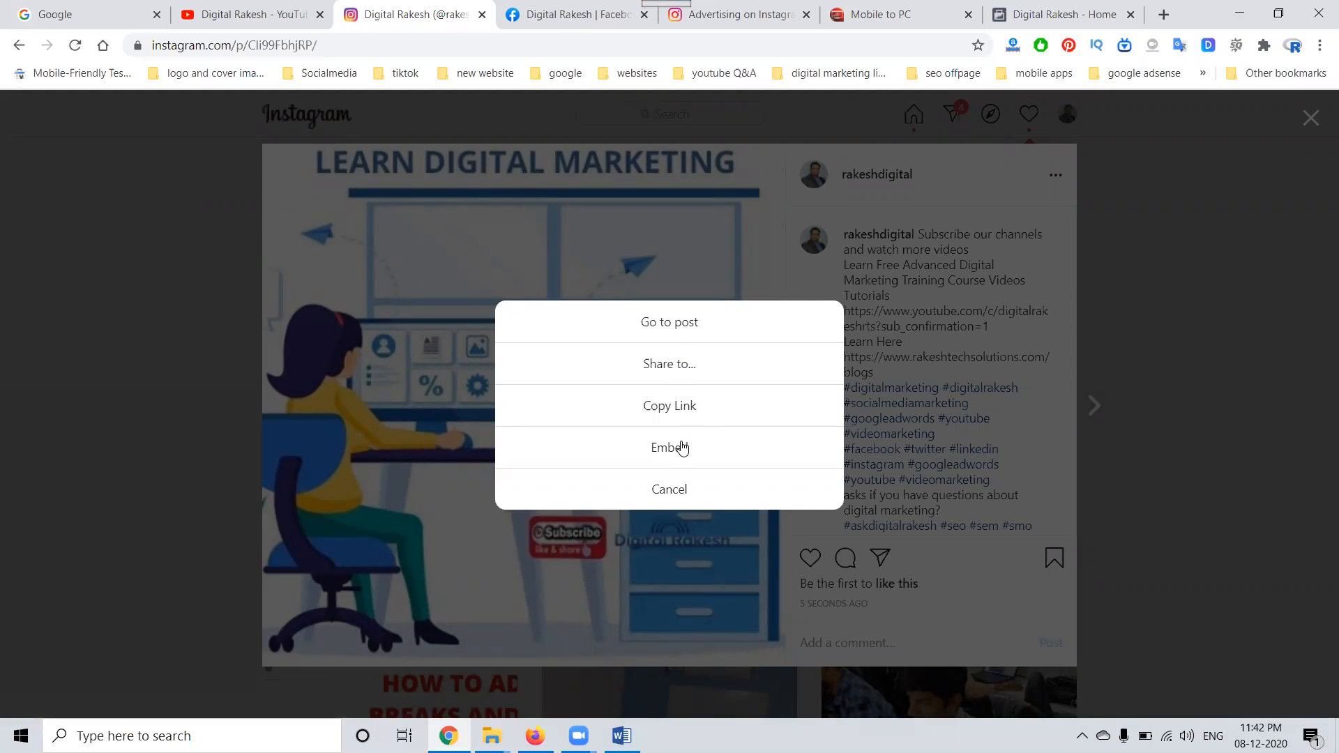
click(668, 365)
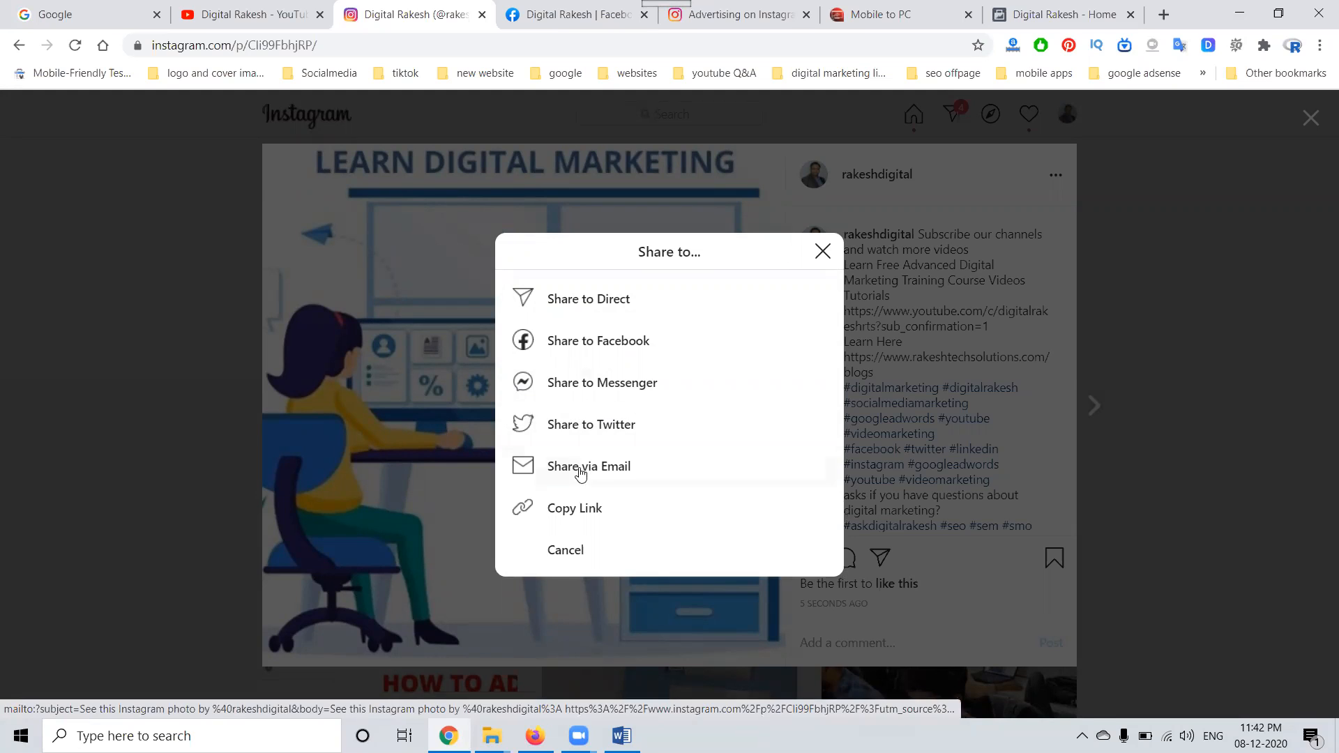
click(822, 251)
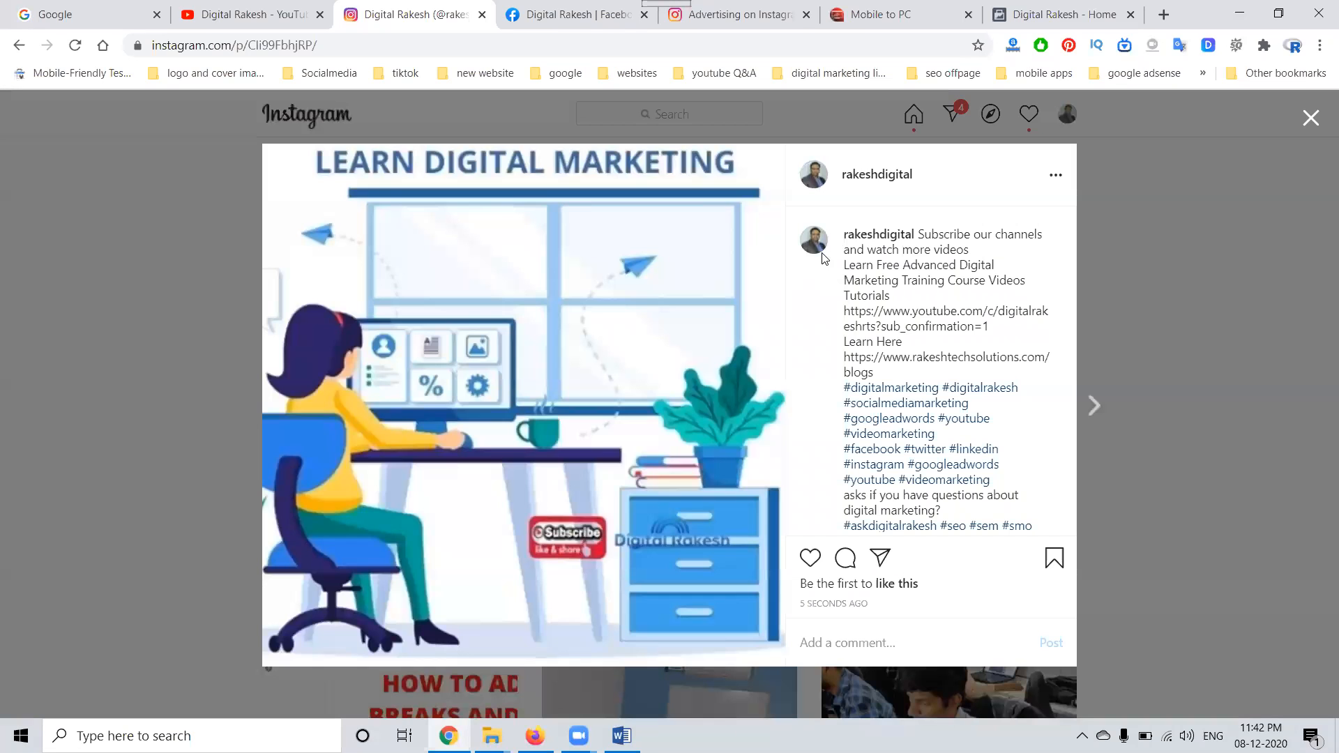
Step: In the mirrored Instagram app, walk through promoting a published post, examining destination, audience, budget and duration, and the final review
click(884, 24)
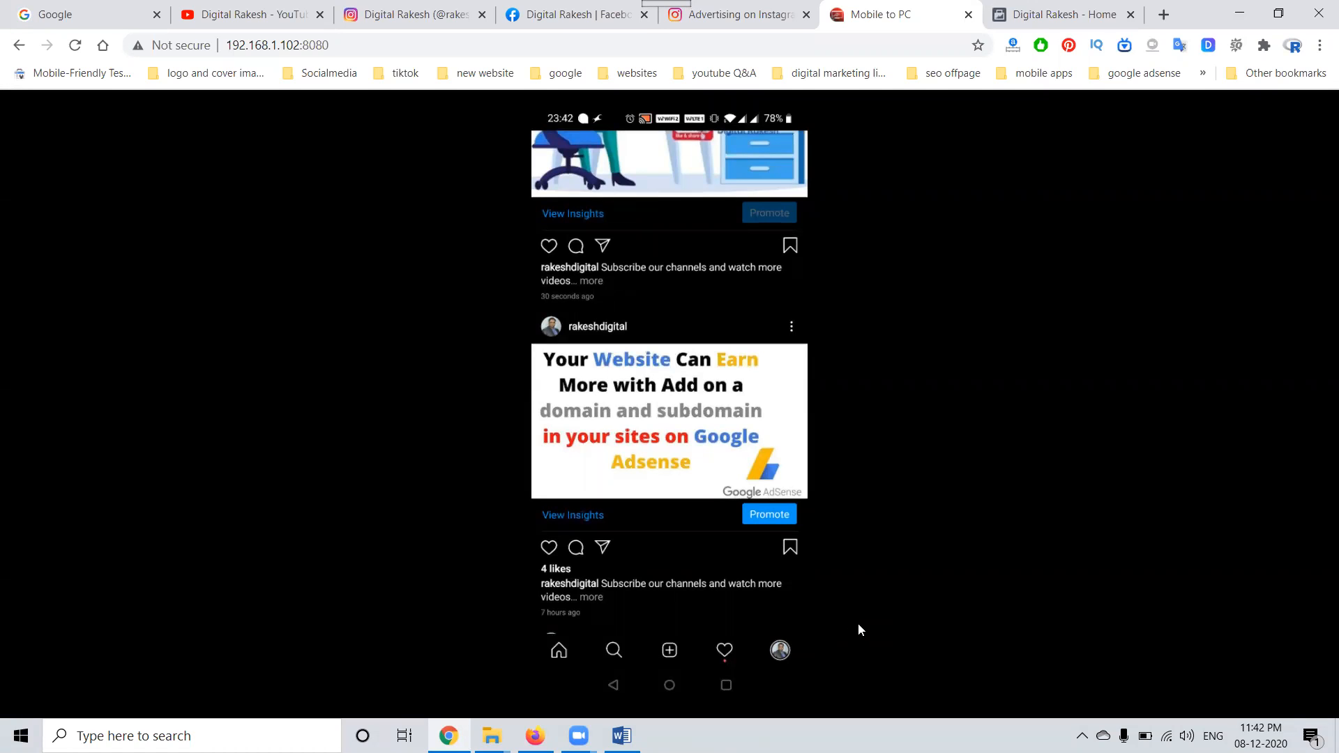
click(770, 519)
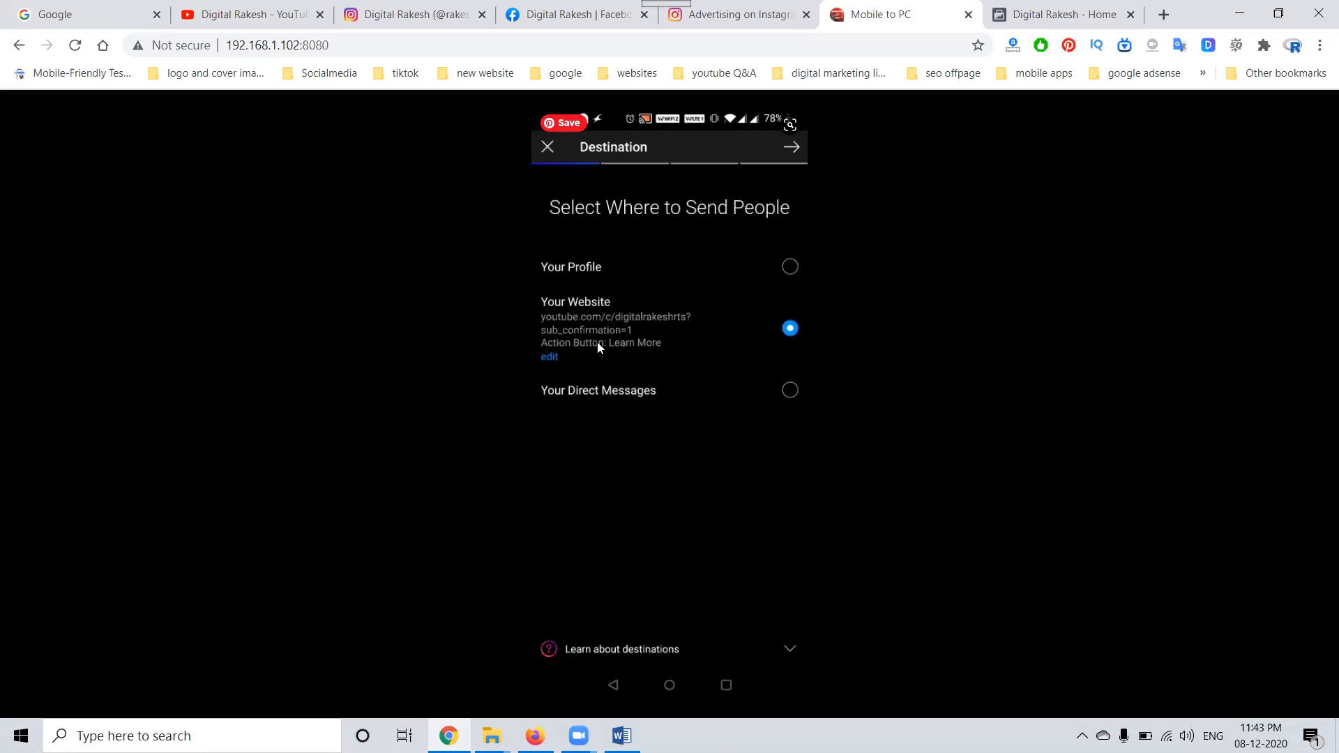
click(797, 153)
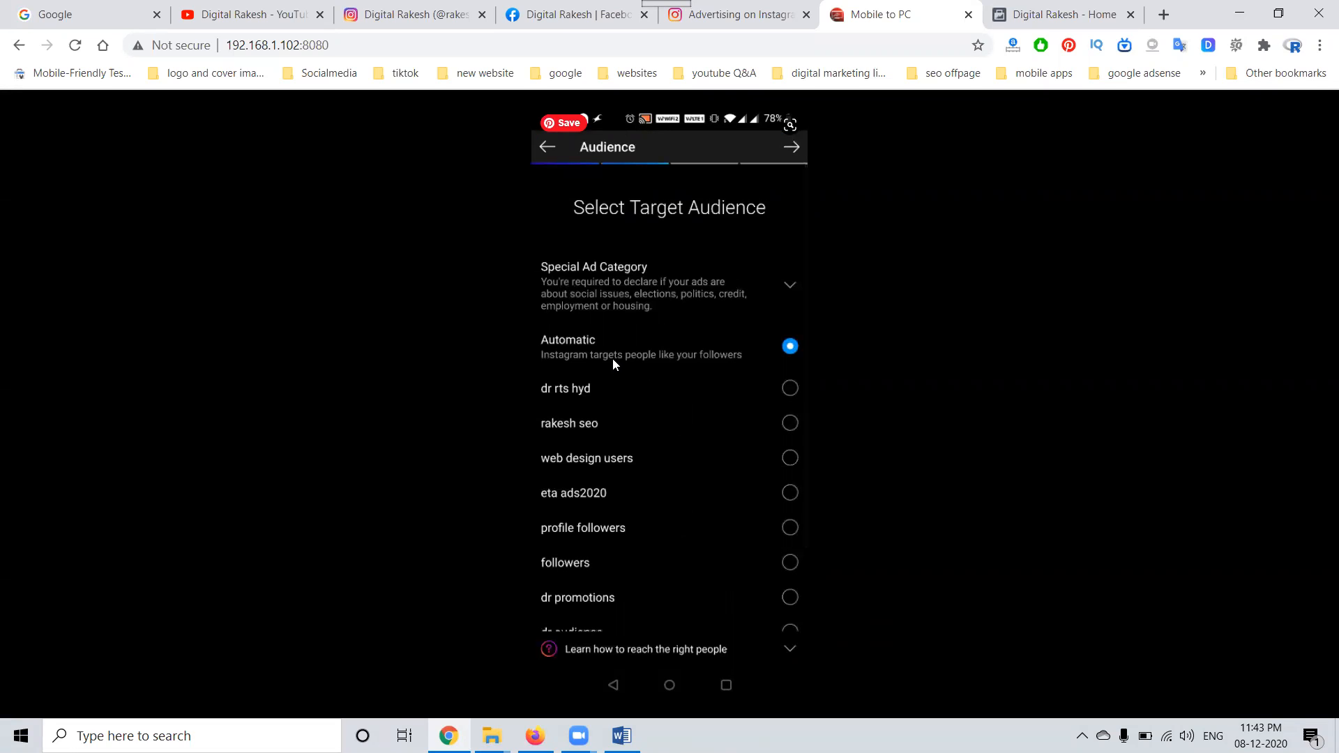
click(790, 152)
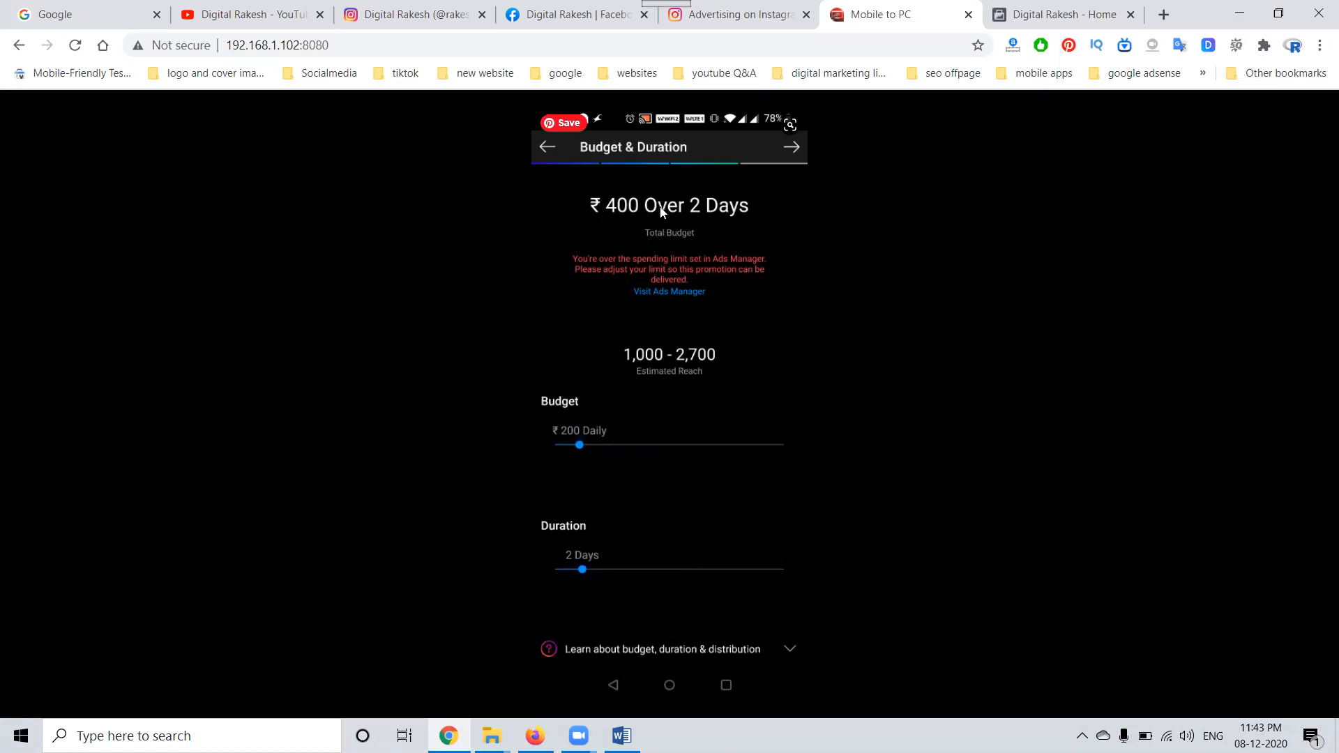
click(788, 151)
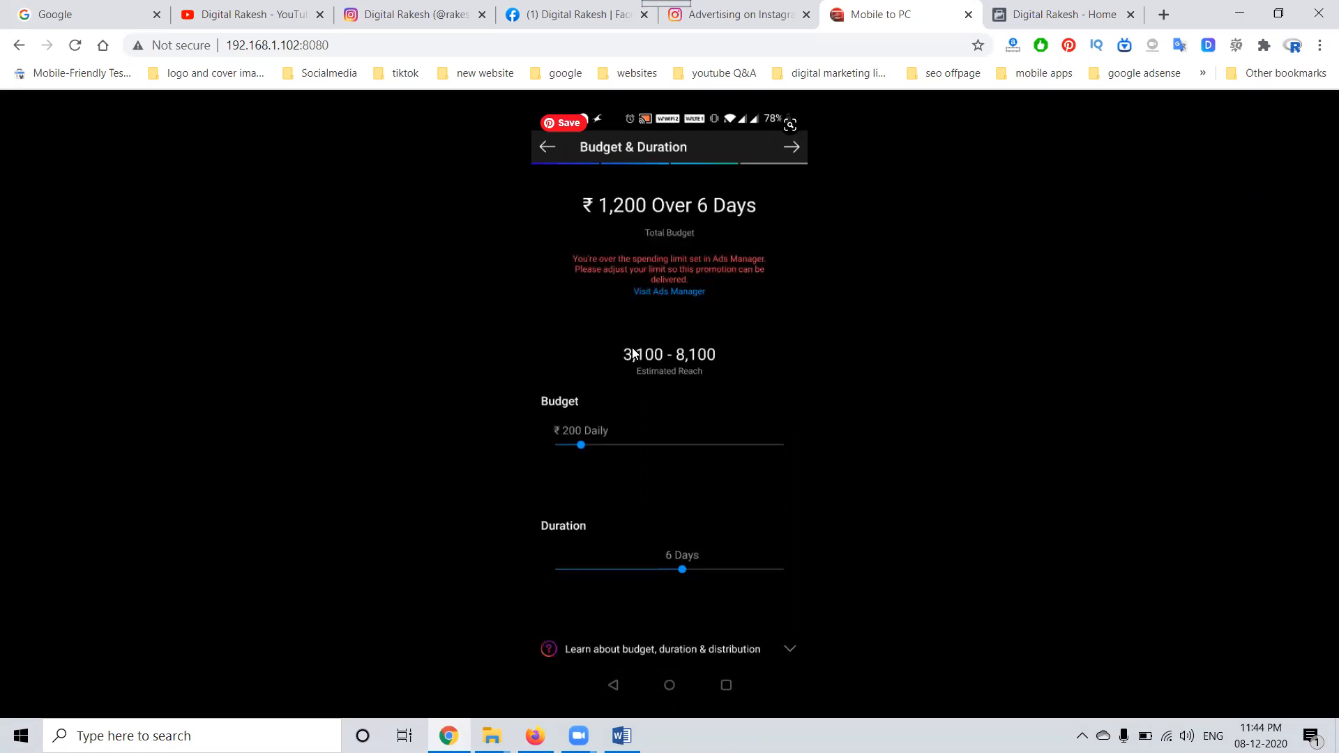
click(791, 148)
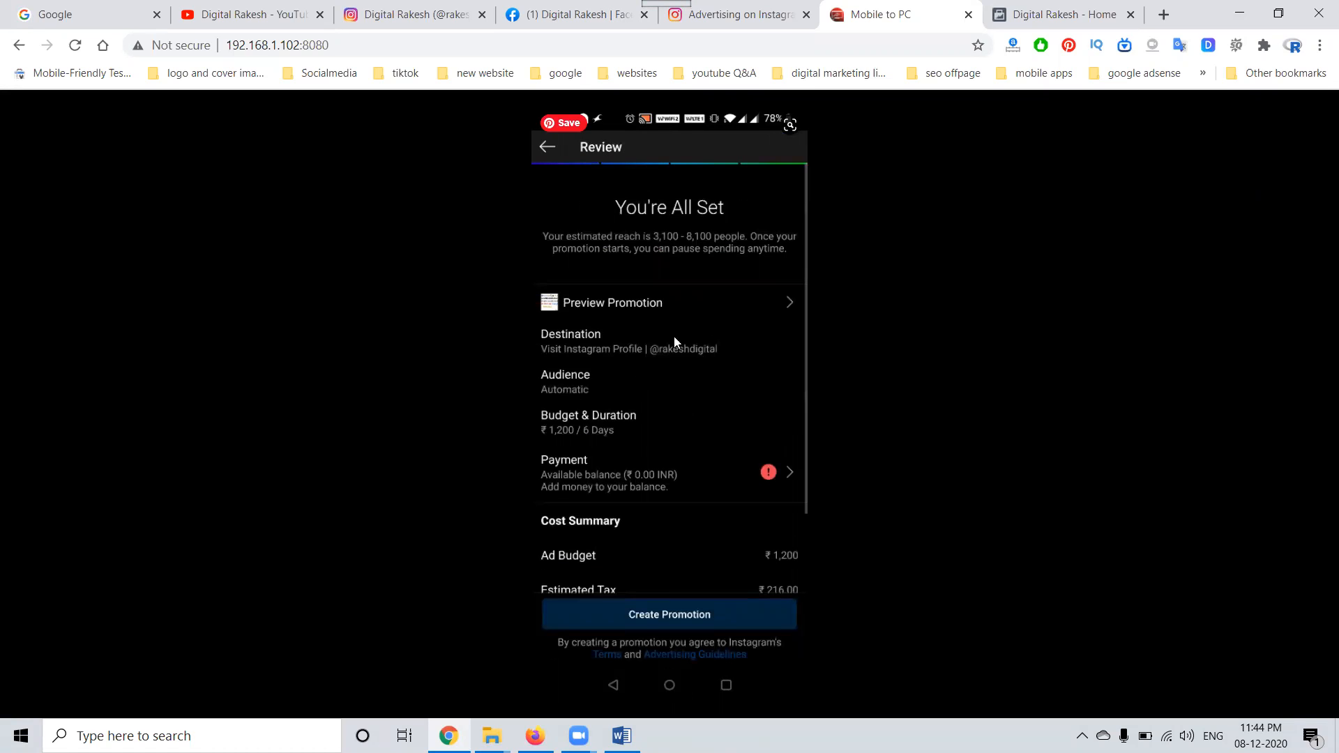
scroll(679, 358, down, 3)
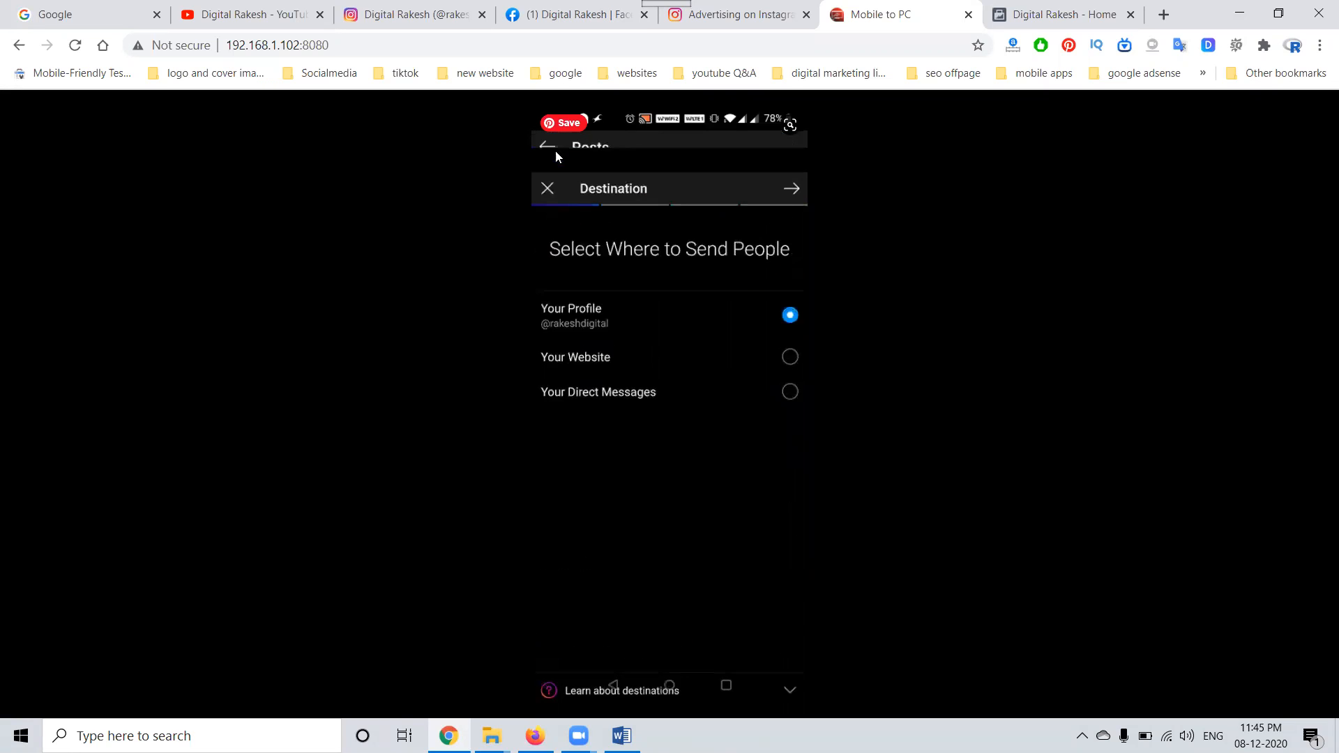
Step: Open the Ads Manager ad accounts page at facebook.com/manage in a new browser tab
click(576, 14)
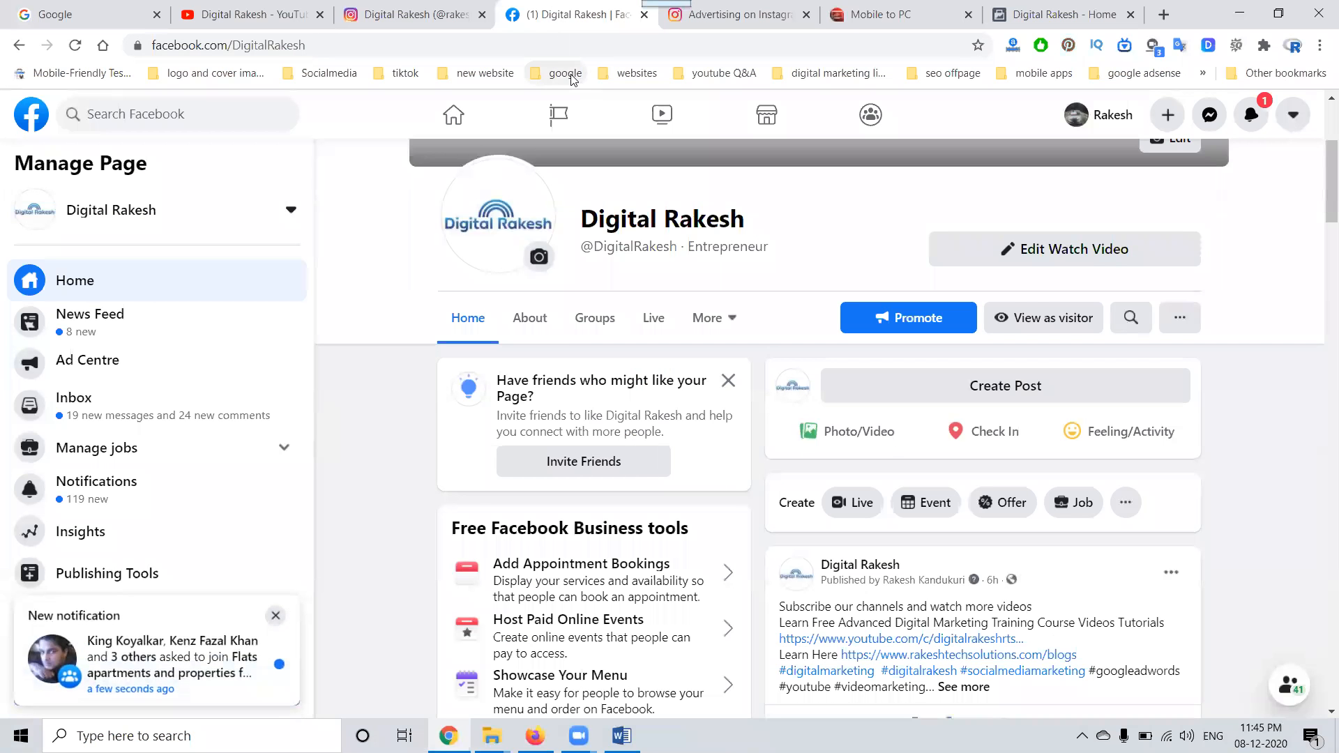
click(1159, 14)
text(facebook.com)
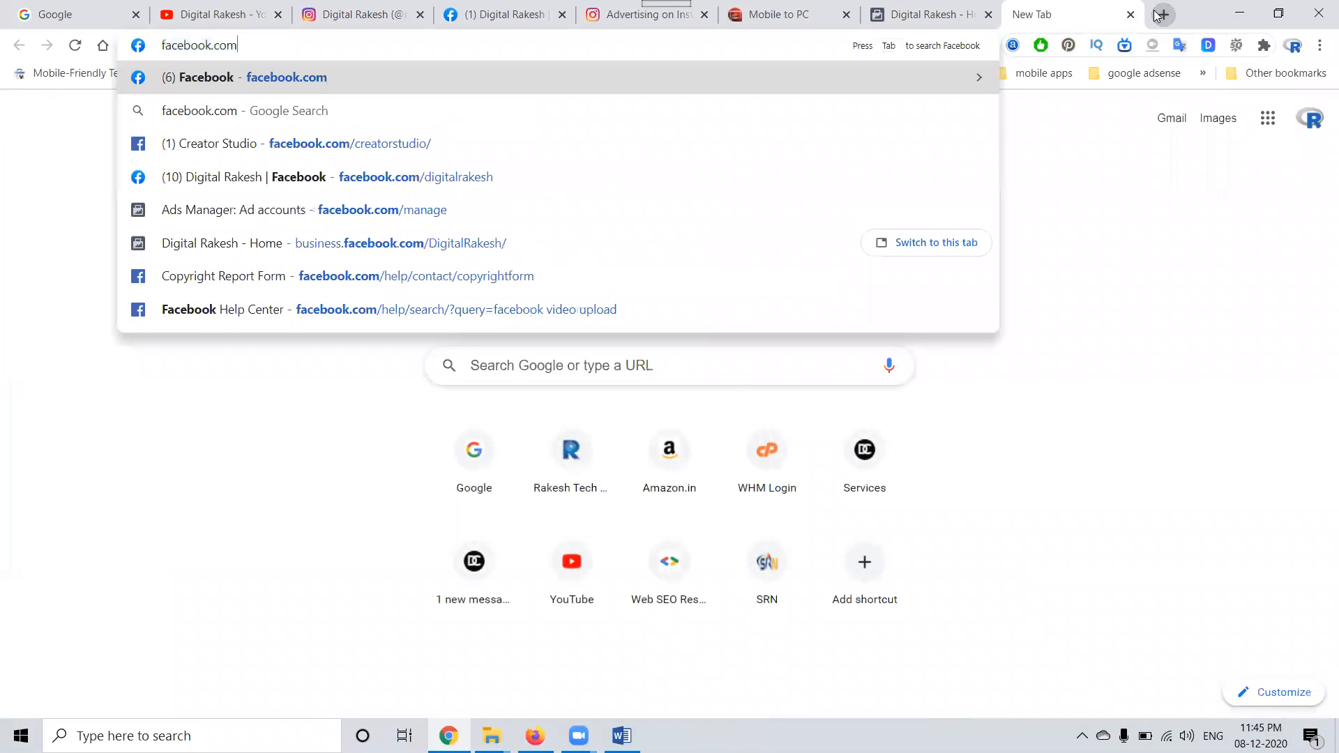
text(/man)
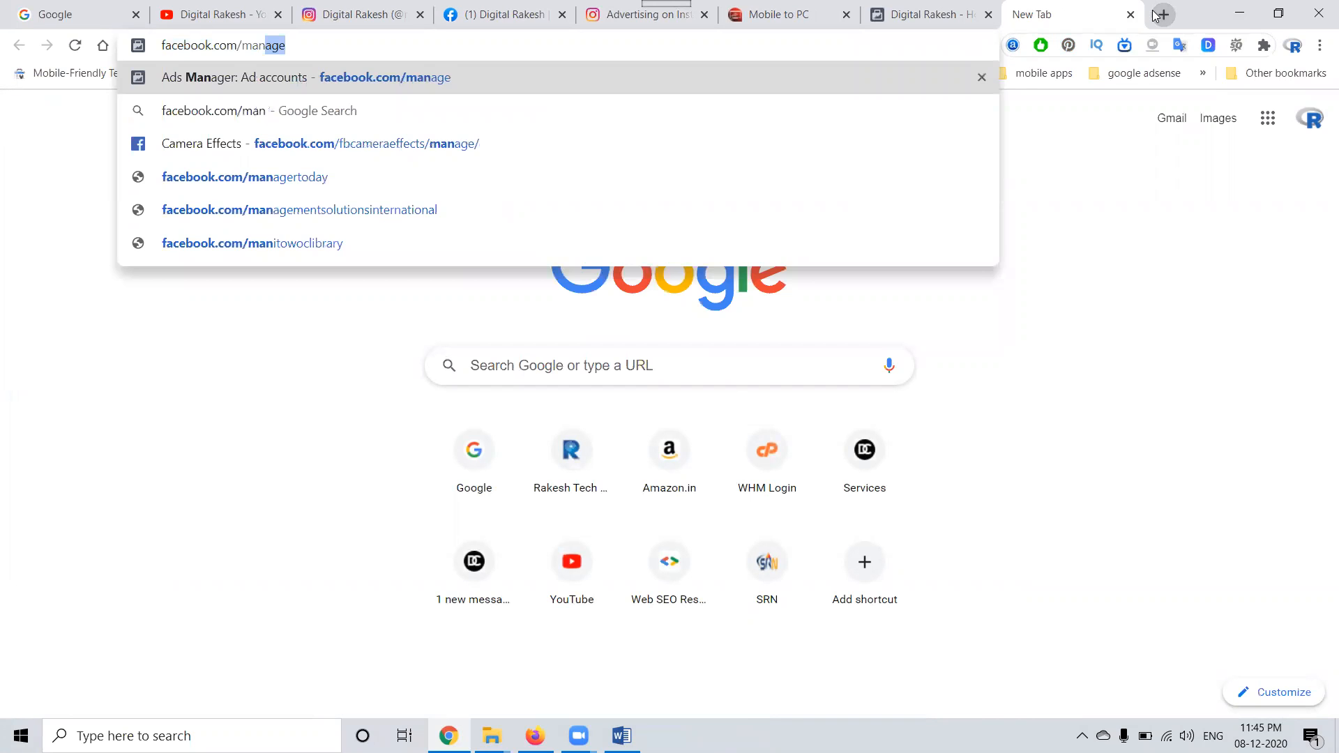
key(Return)
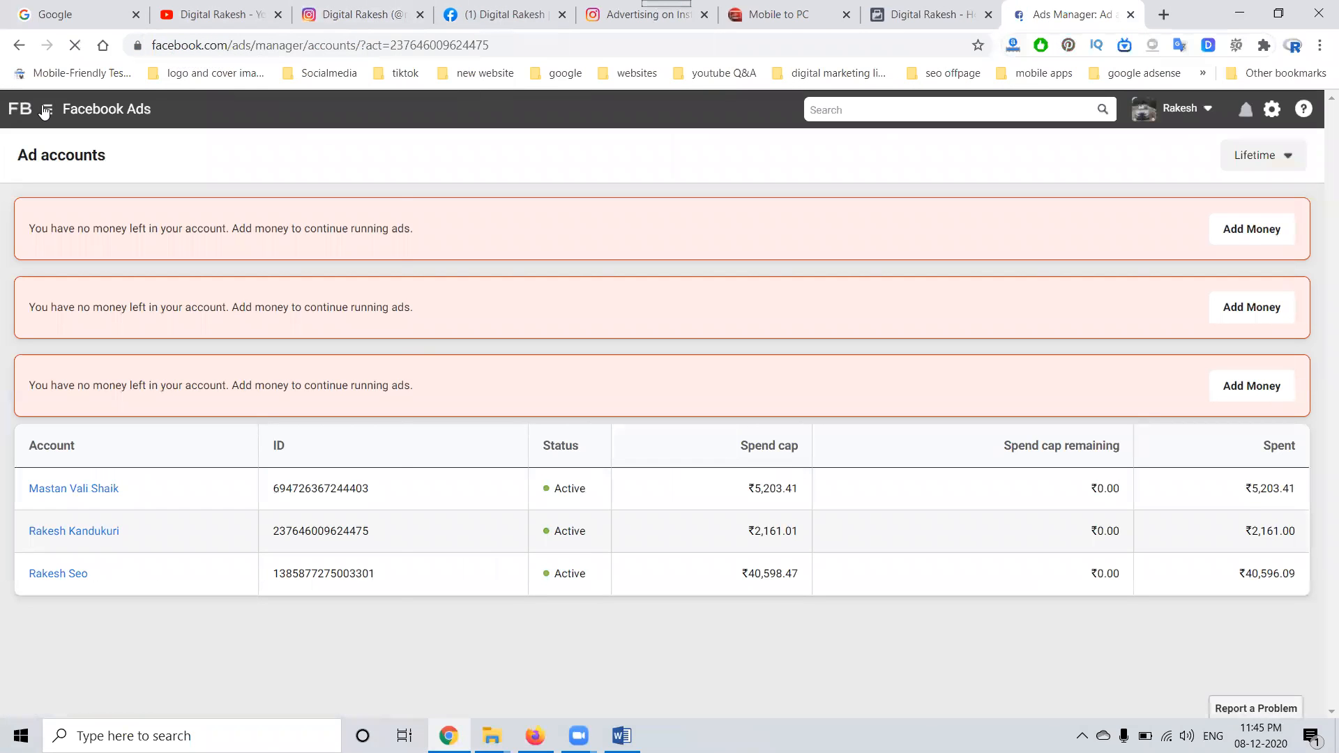
Step: Open the ad account's campaigns and turn off "ASk New campaign" and the "Professional House Painters" post campaign
click(47, 110)
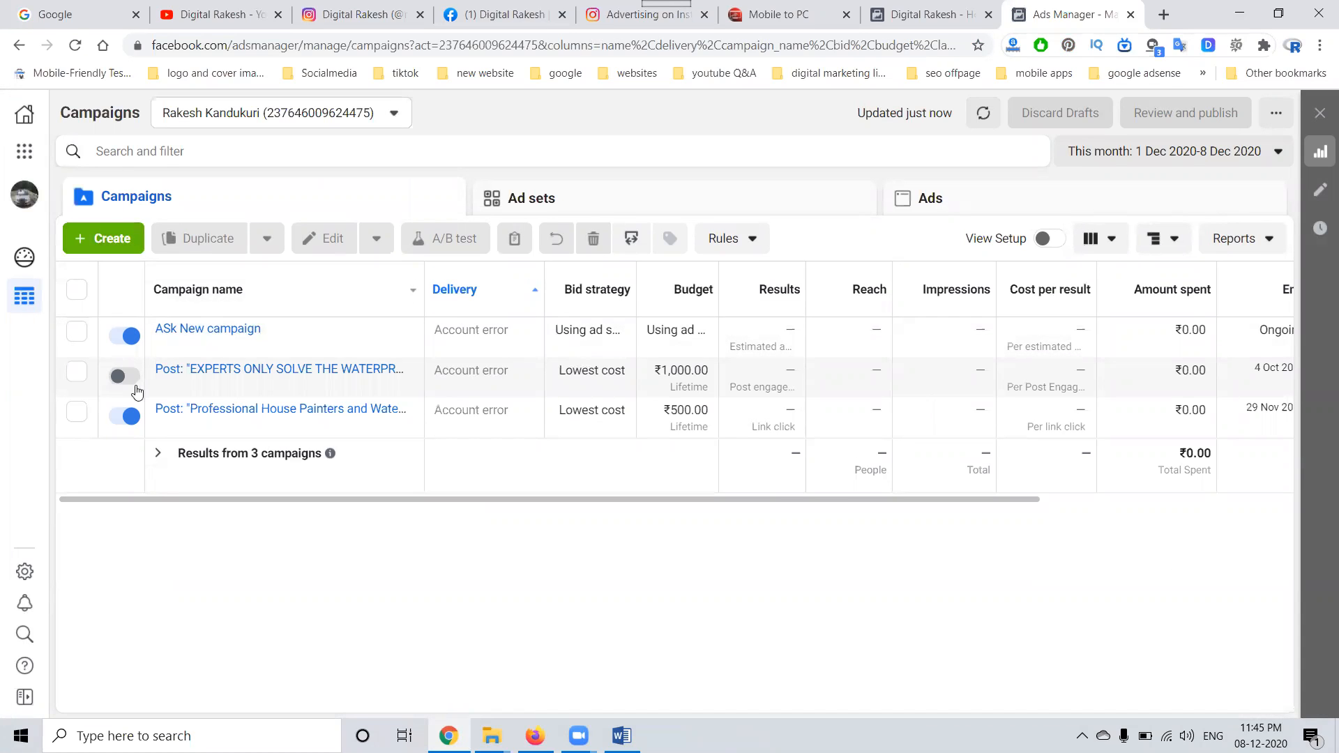
click(124, 337)
click(126, 416)
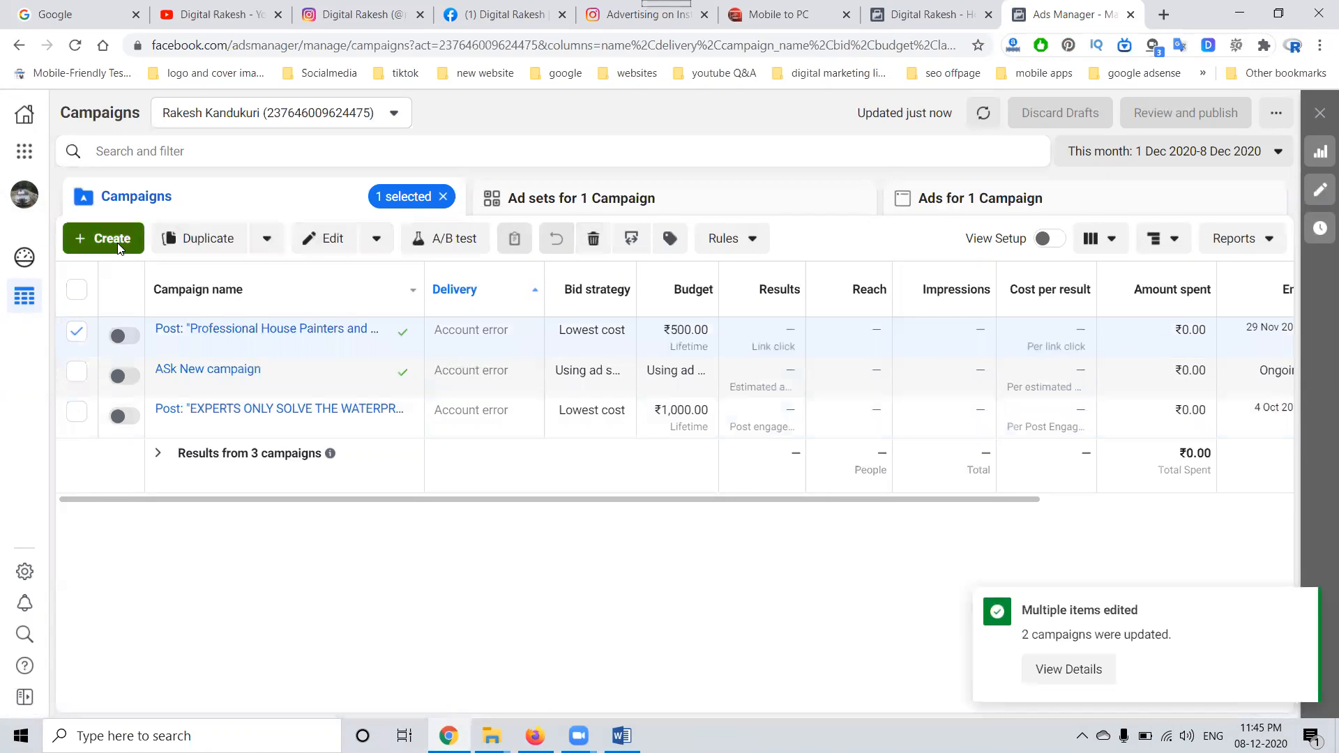
Step: Create a new campaign with the Brand Awareness objective, leaving the optional campaign, ad set and ad names blank
click(119, 244)
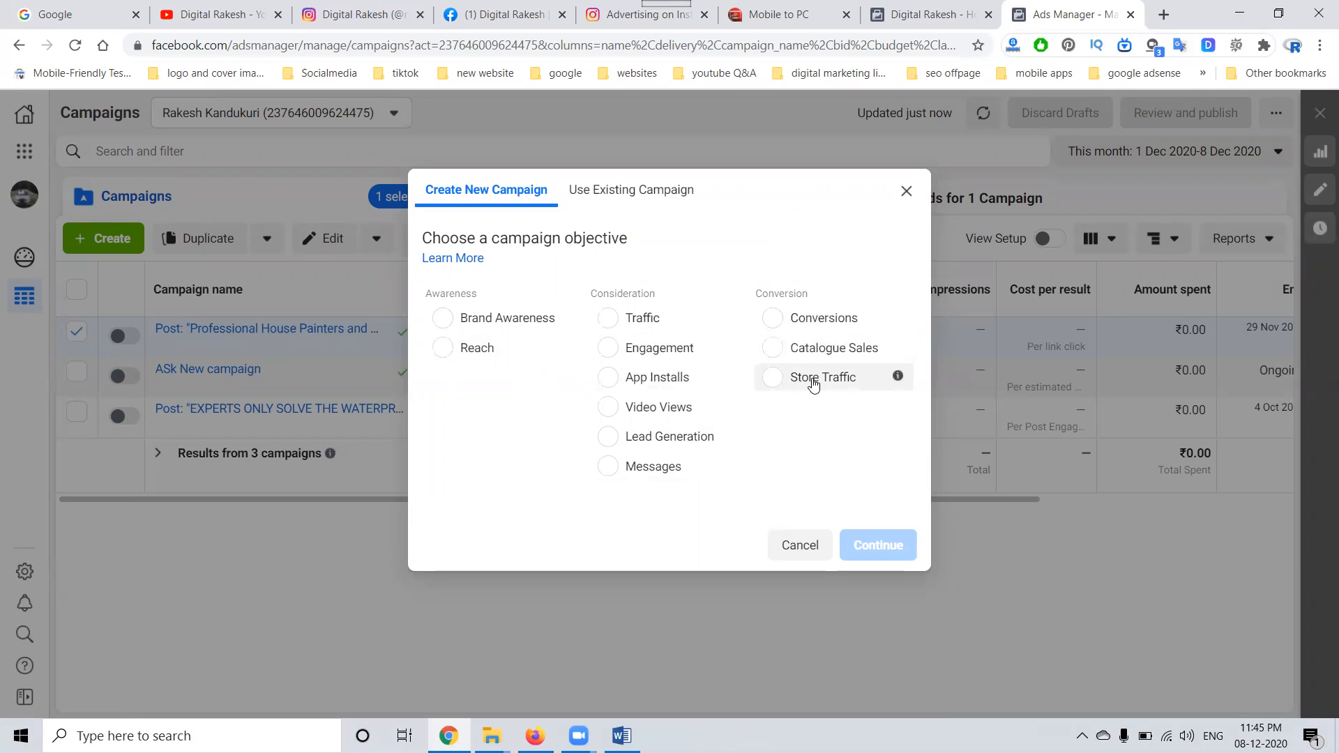
click(491, 328)
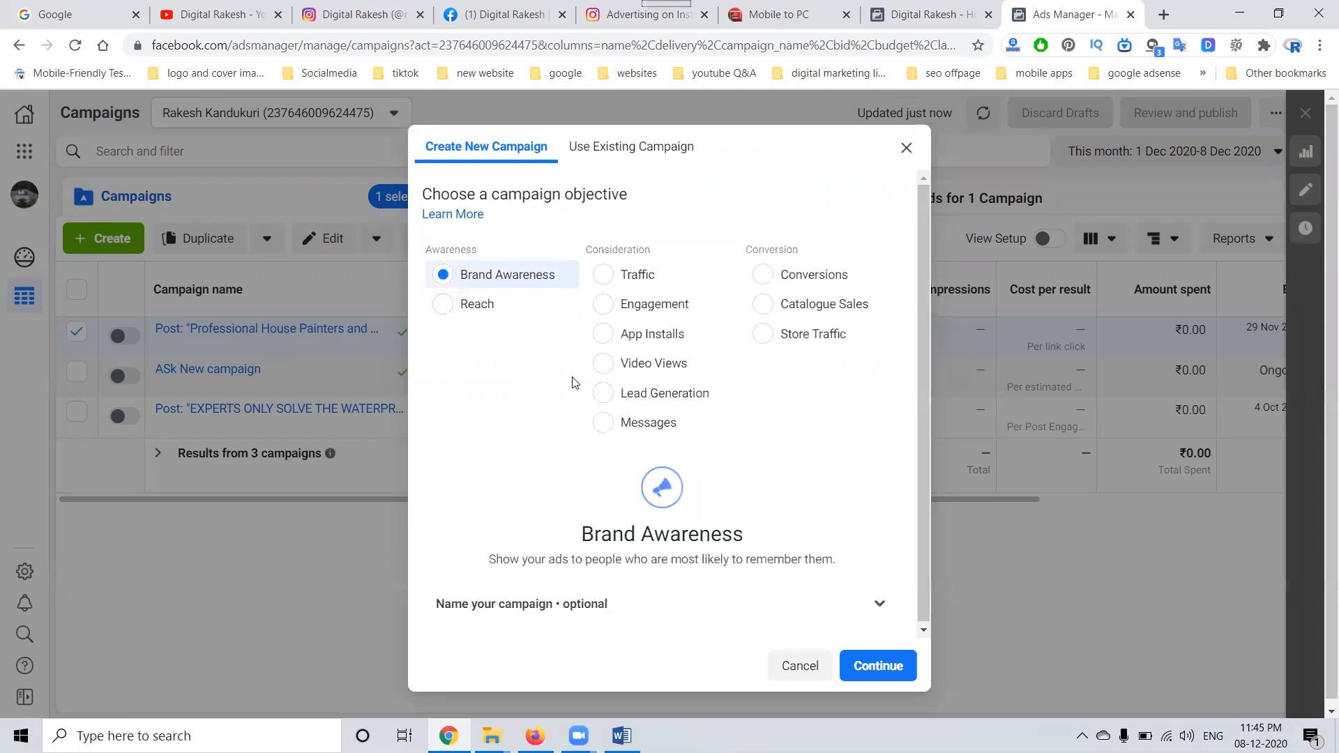
click(880, 602)
scroll(615, 464, down, 4)
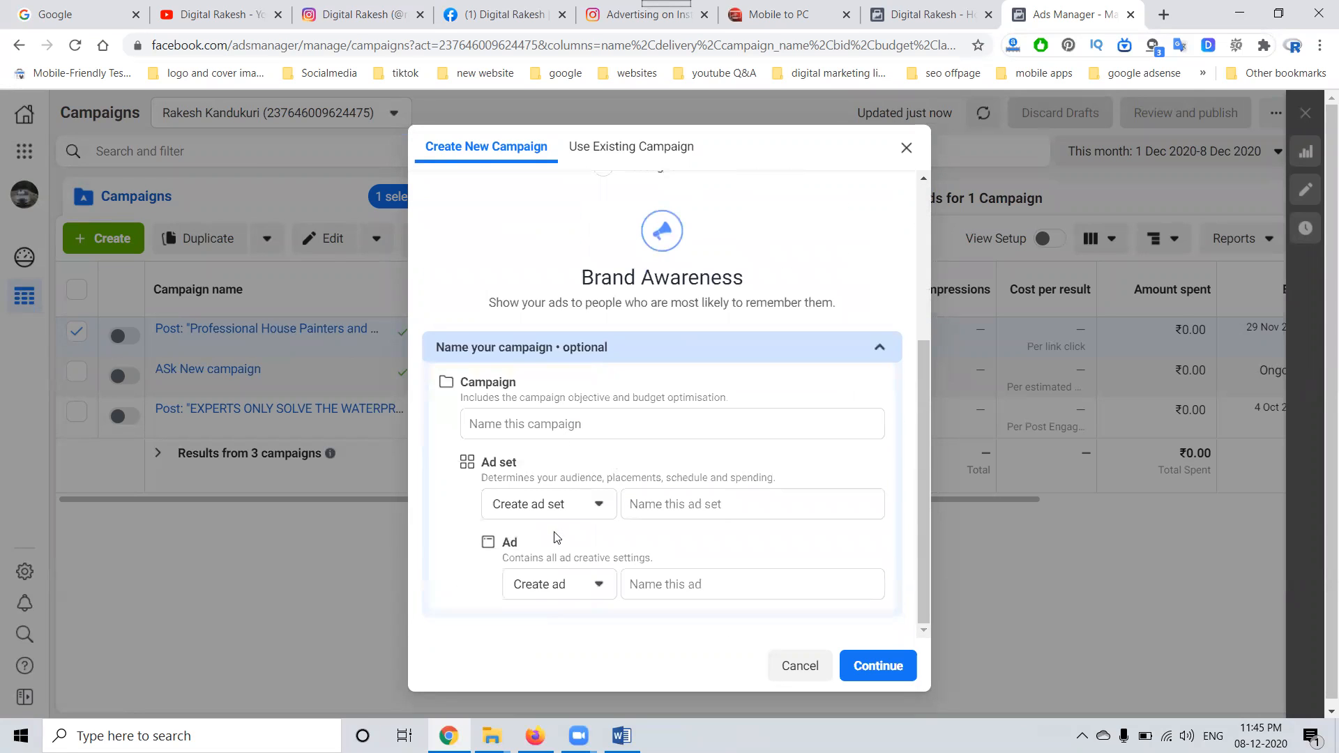
click(880, 347)
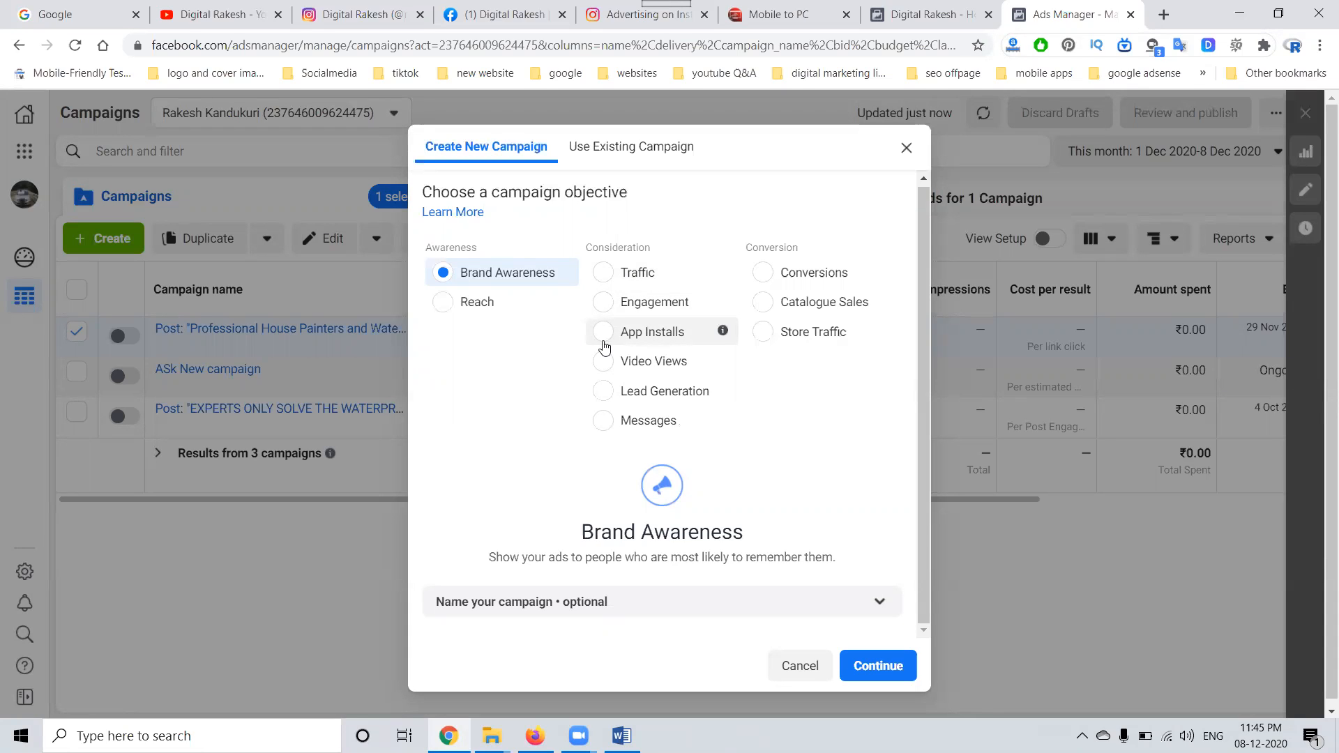
click(852, 664)
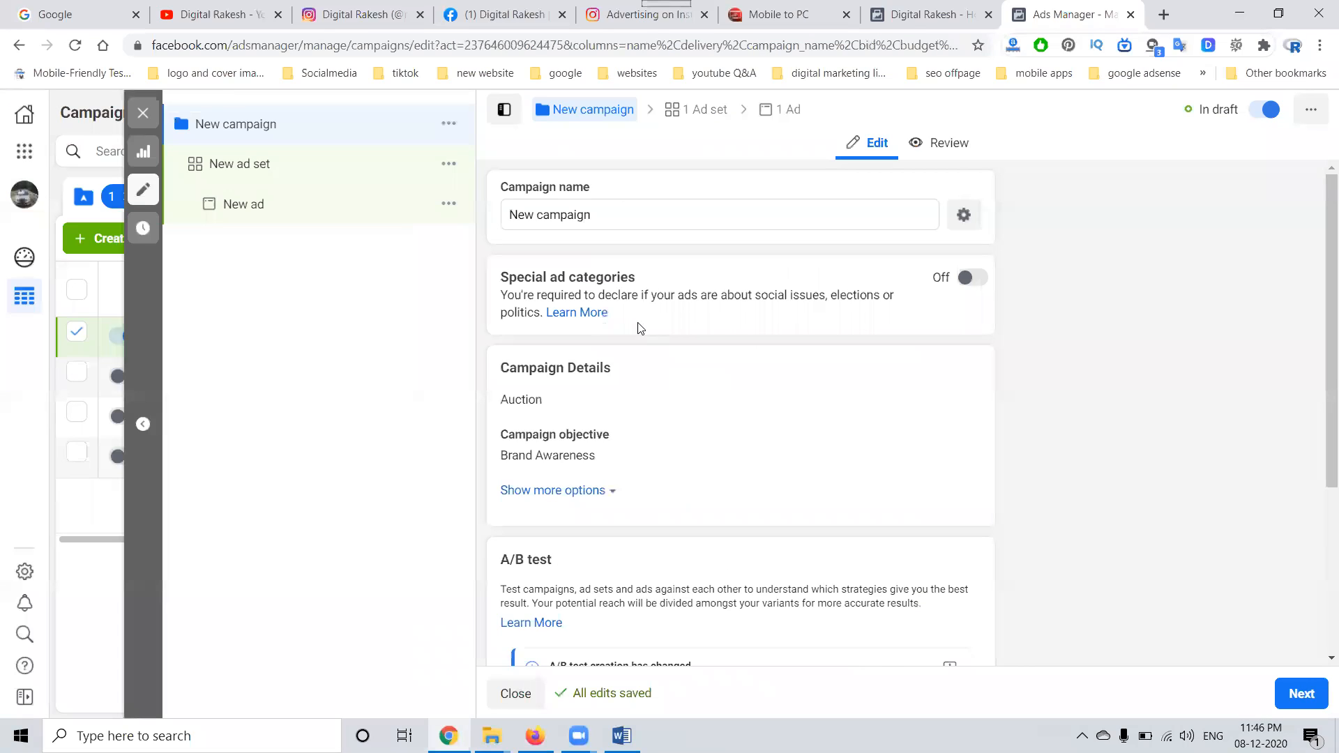
Step: Name the campaign "DR New campaign", look over its remaining settings and continue to the ad set
click(511, 214)
text(DR)
scroll(491, 360, down, 4)
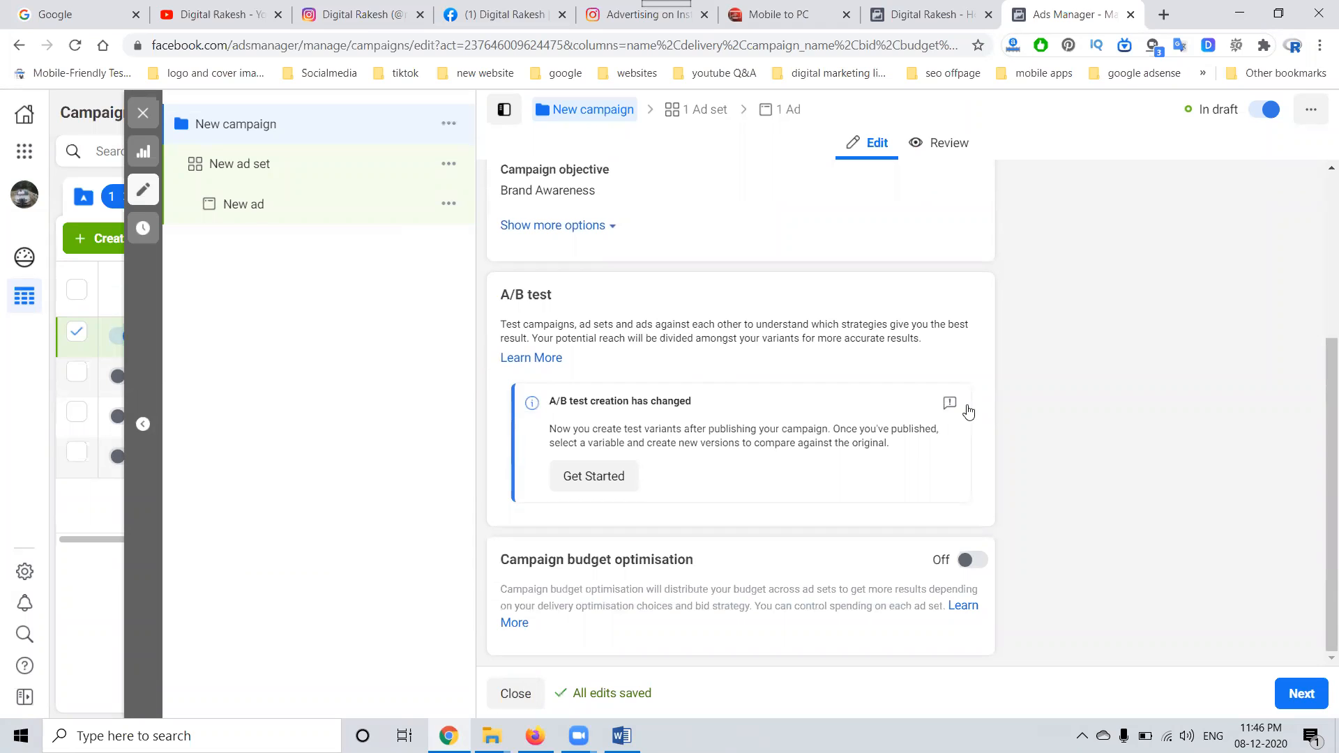
scroll(977, 418, up, 4)
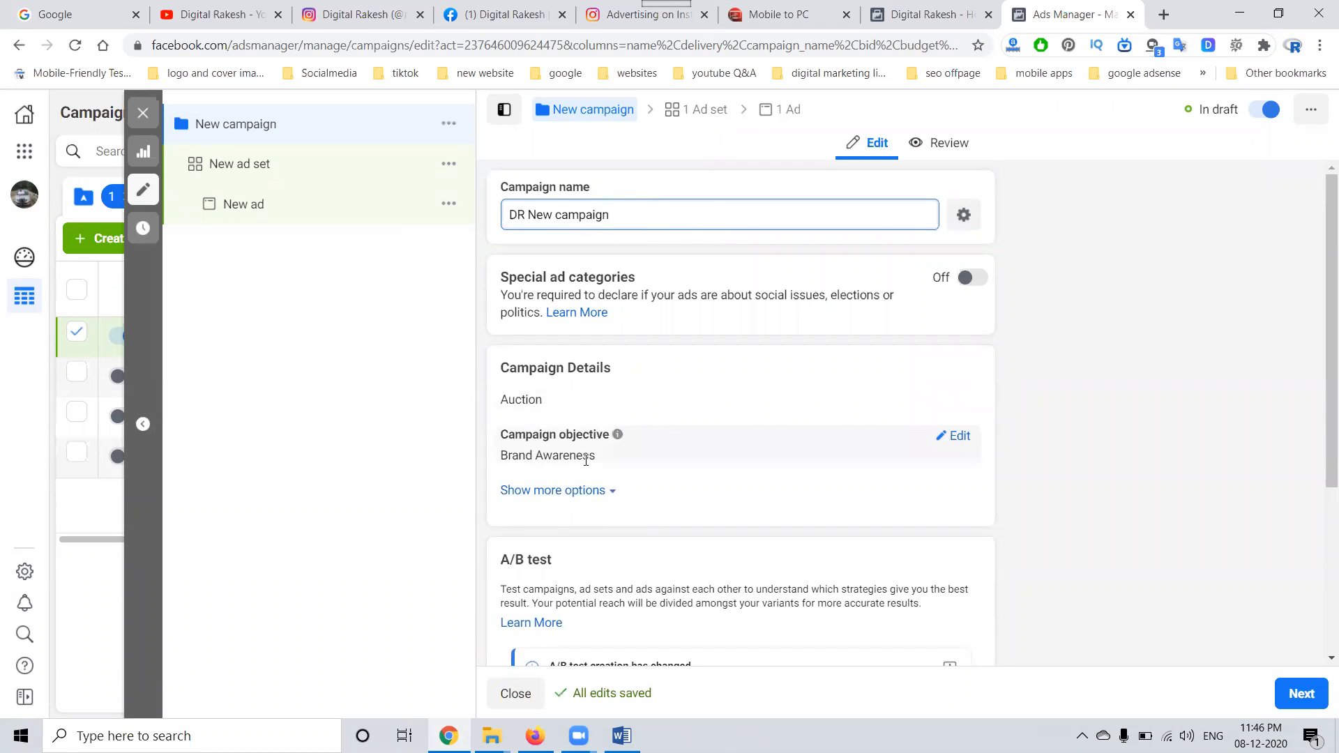
scroll(653, 494, down, 3)
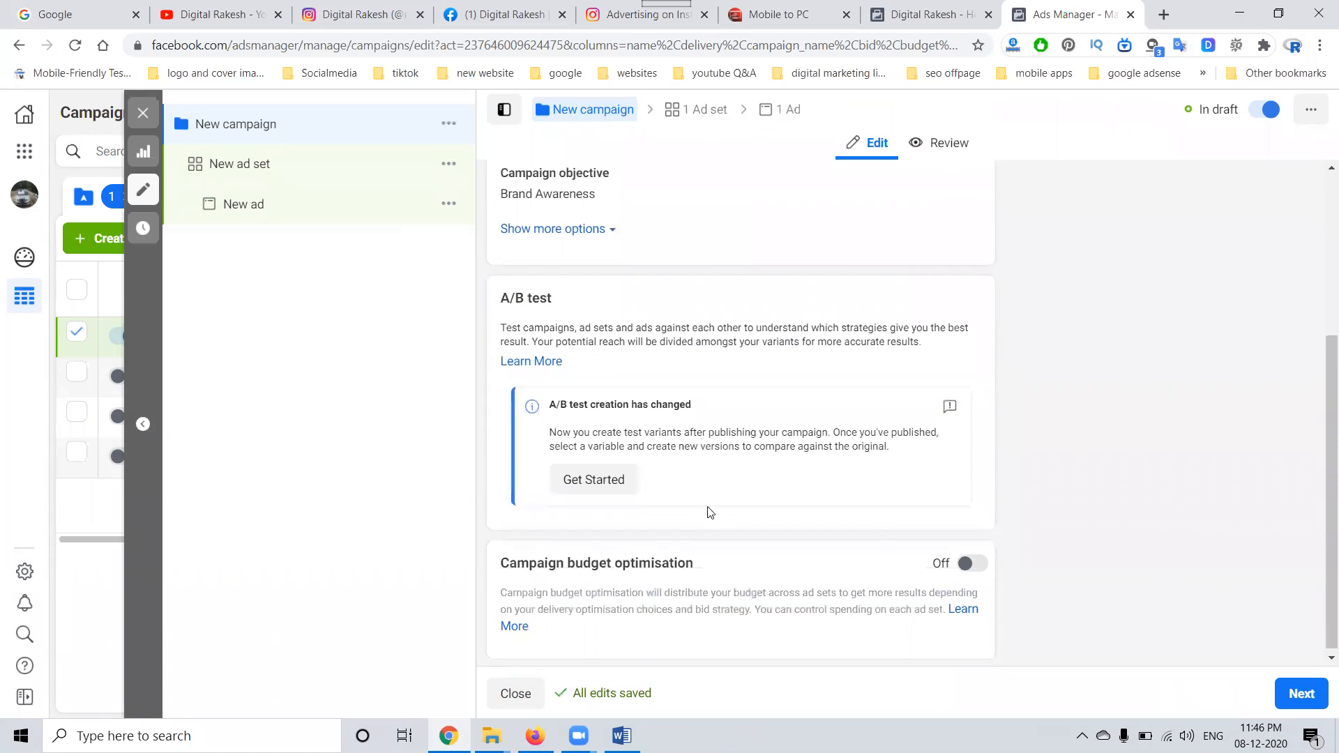
click(1318, 693)
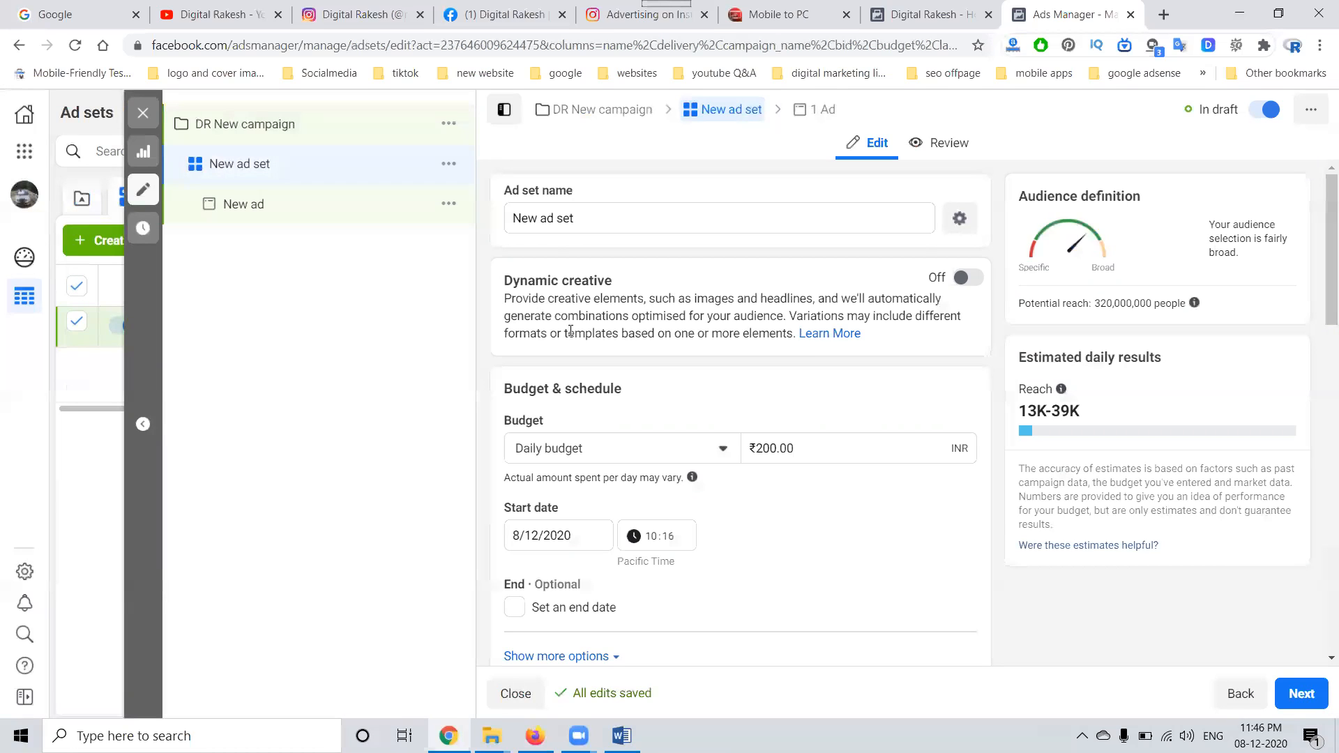
Step: Name the ad set "DR New ad set" and set its daily budget to ₹75.00
click(514, 217)
text(DR)
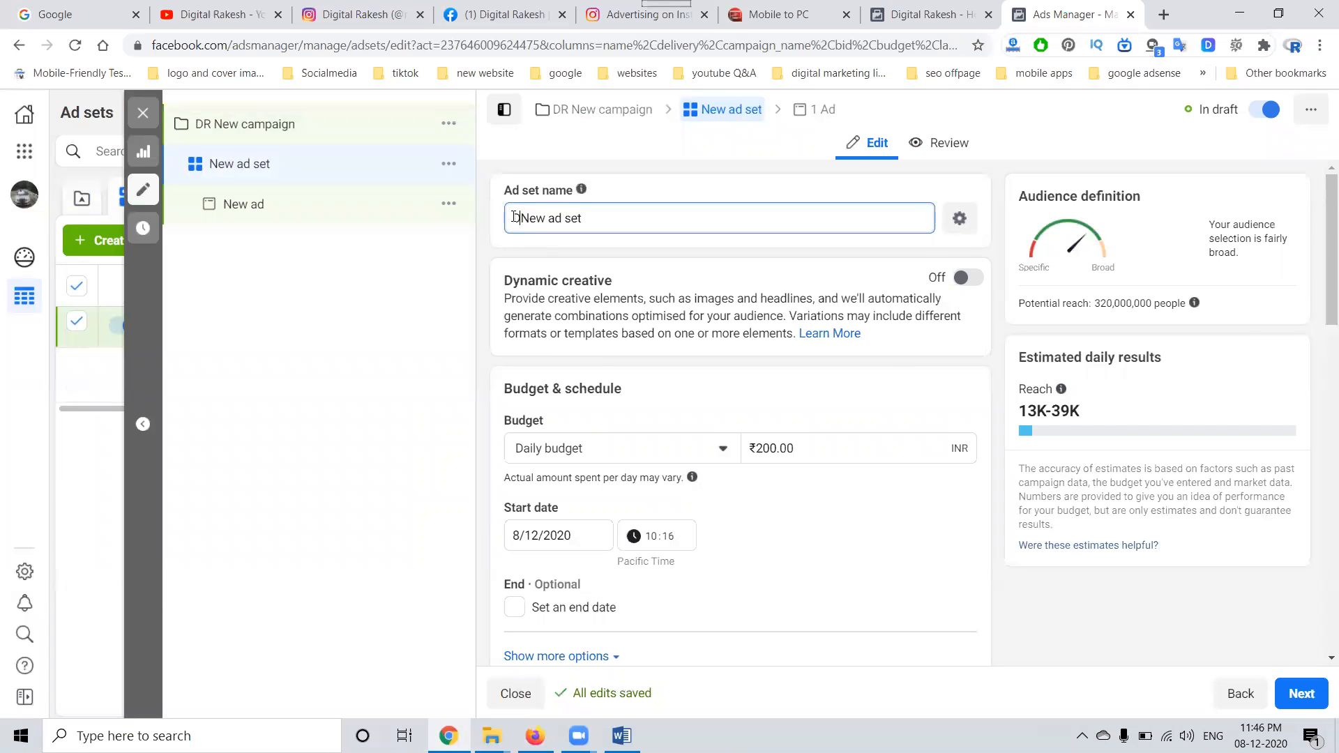
click(781, 450)
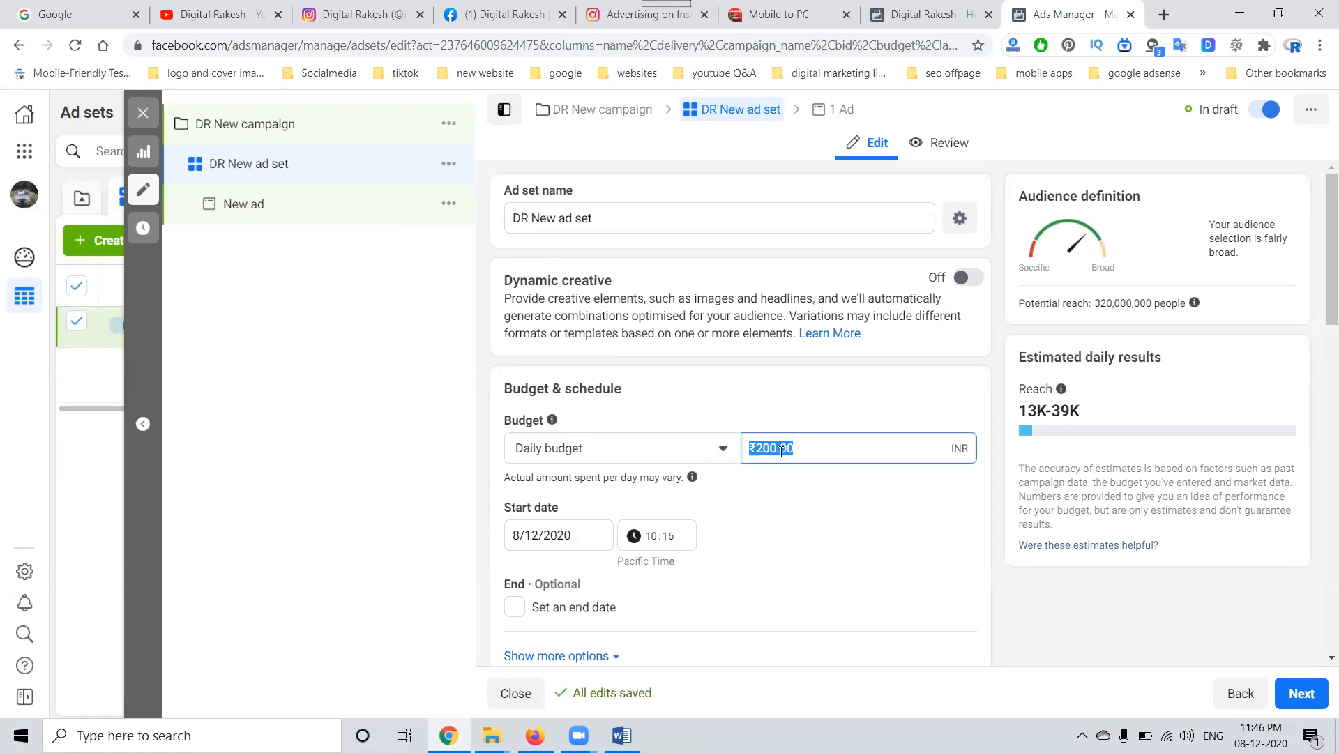
text(80)
key(BackSpace)
key(BackSpace)
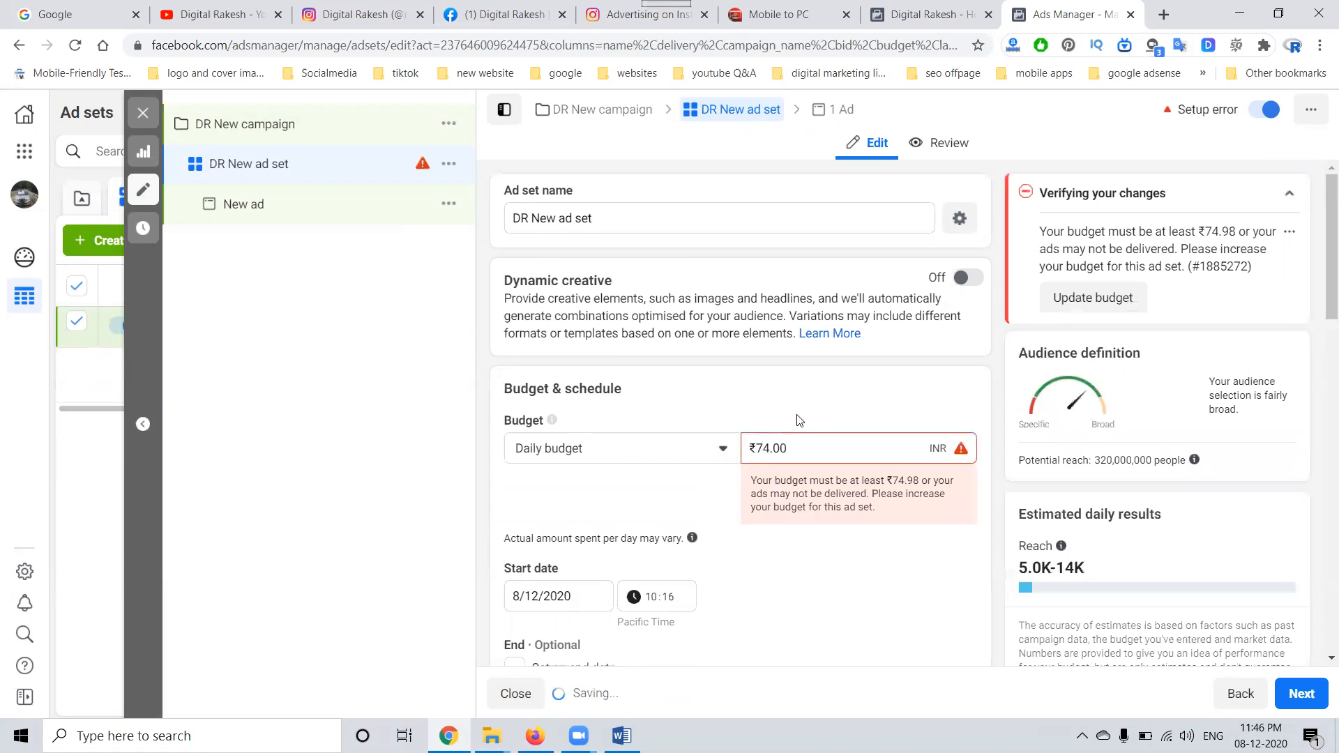
key(ctrl+a)
text(7)
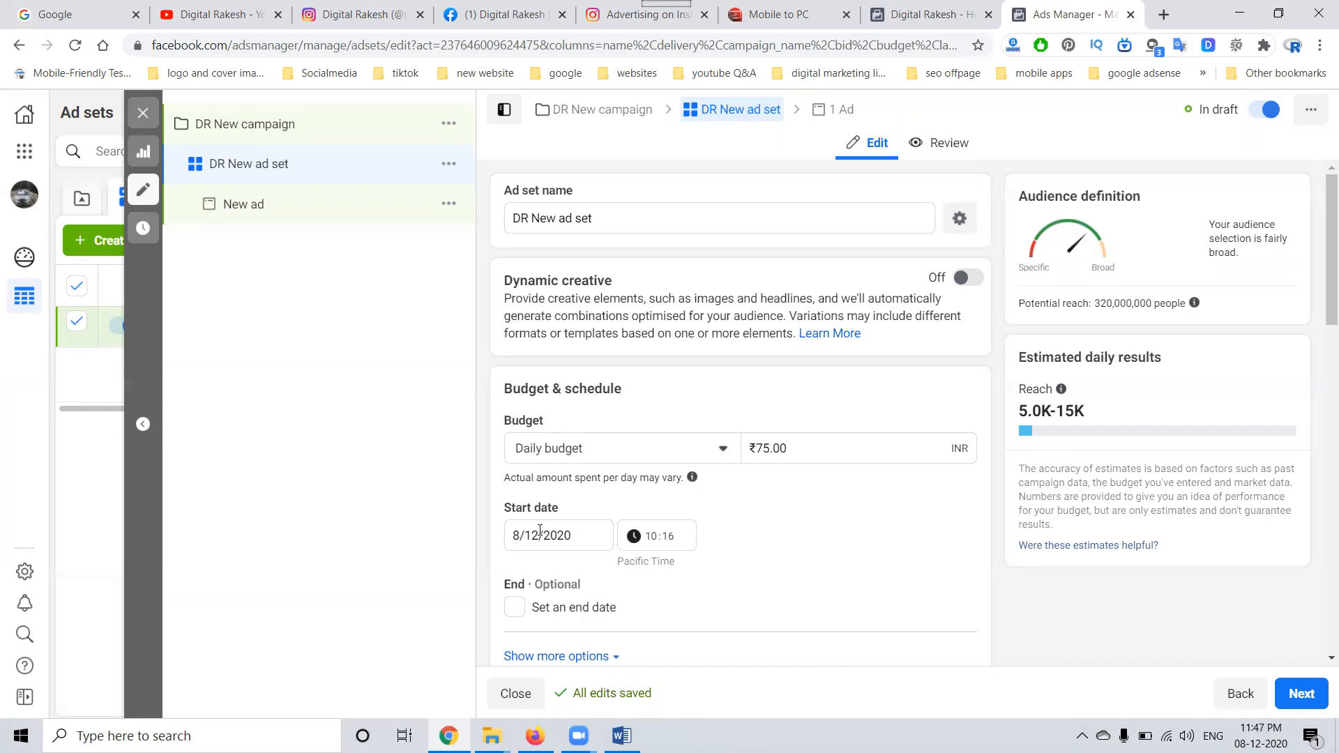
scroll(540, 530, down, 2)
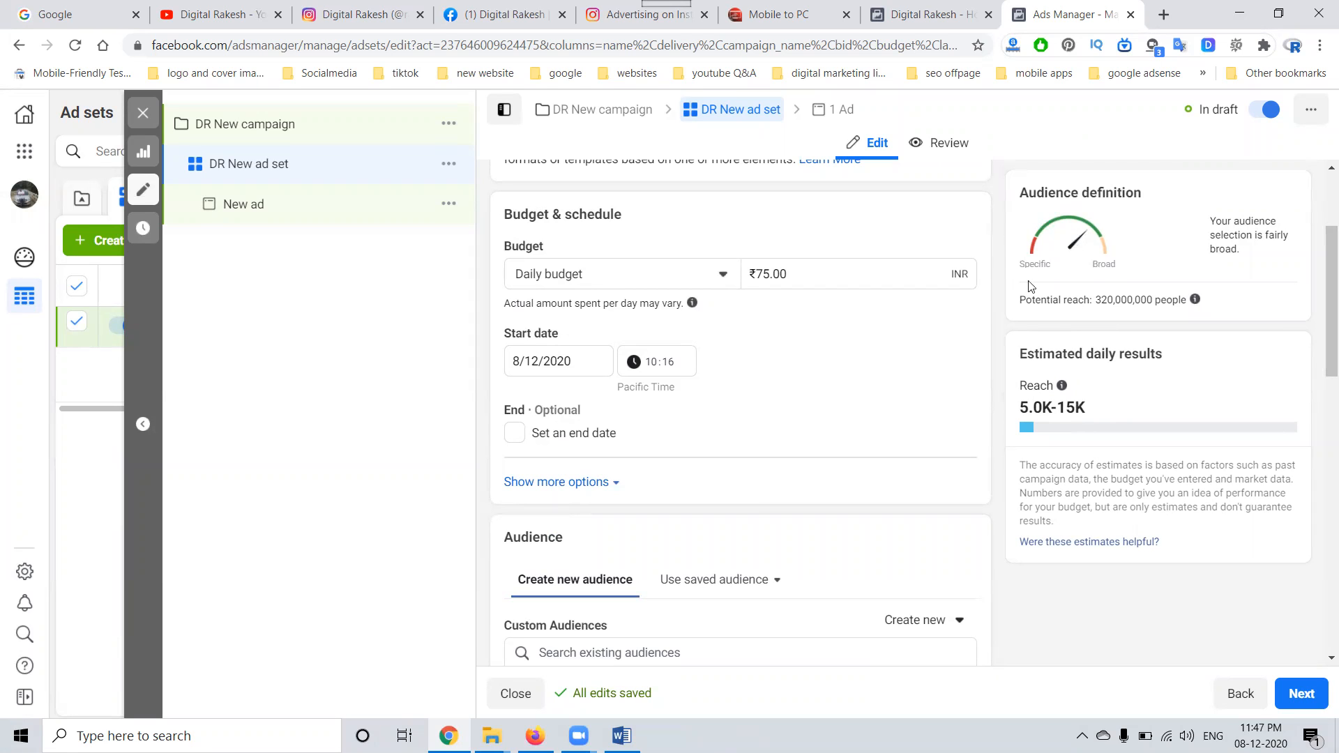
Step: Open the ad set audience's locations for editing and set its maximum age to 40
scroll(727, 389, down, 3)
scroll(559, 390, down, 1)
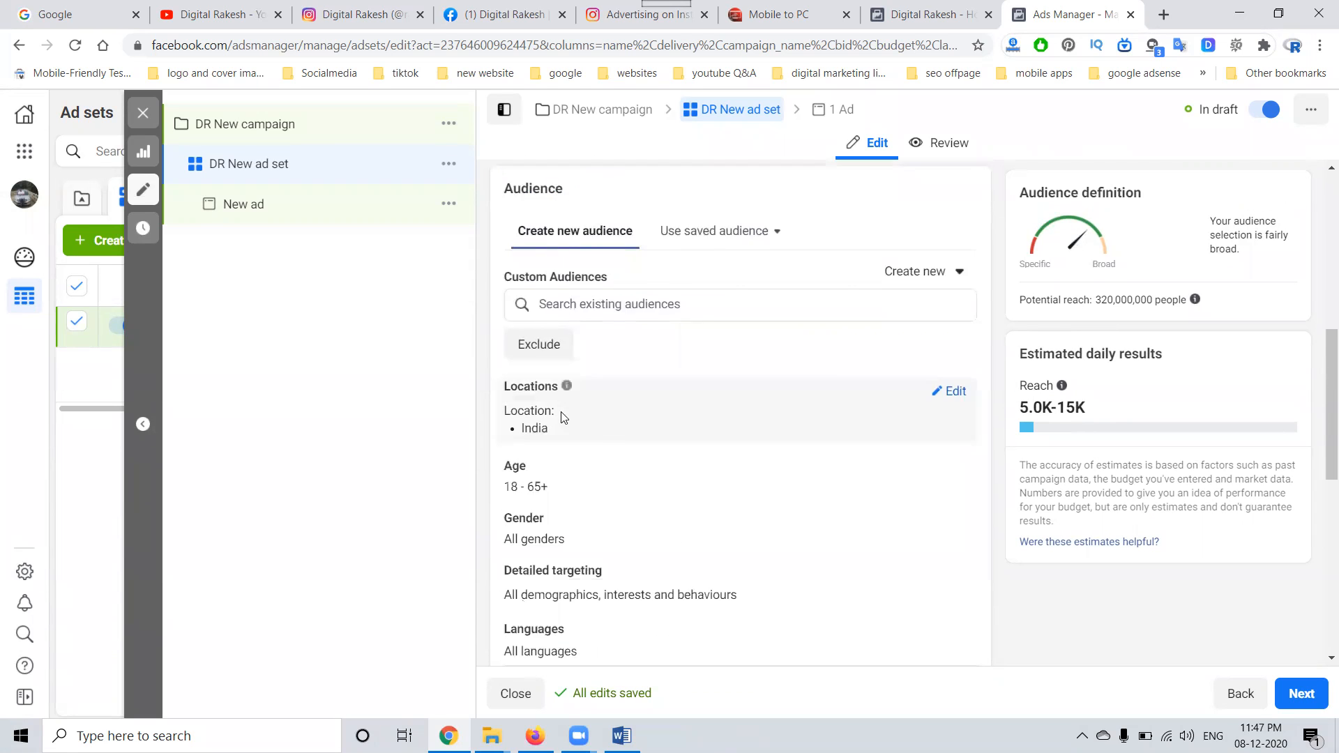
click(954, 391)
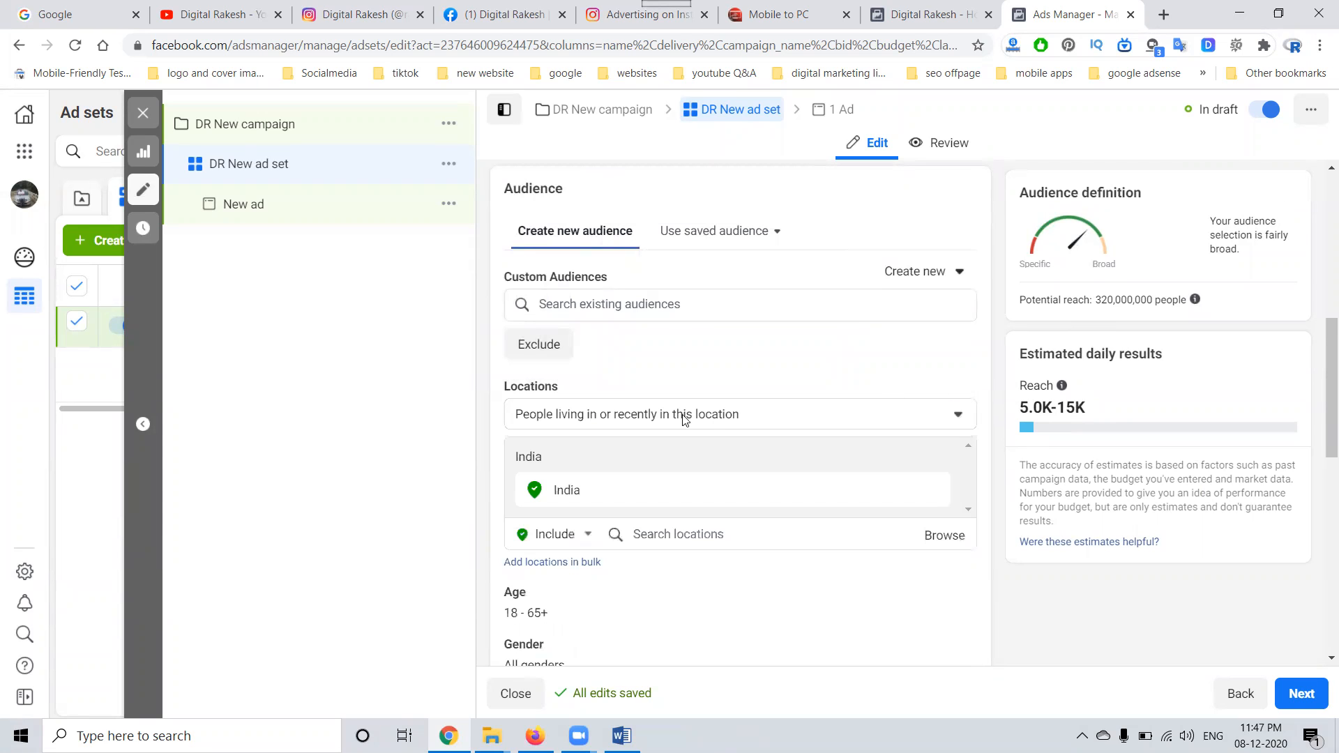
scroll(839, 373, down, 3)
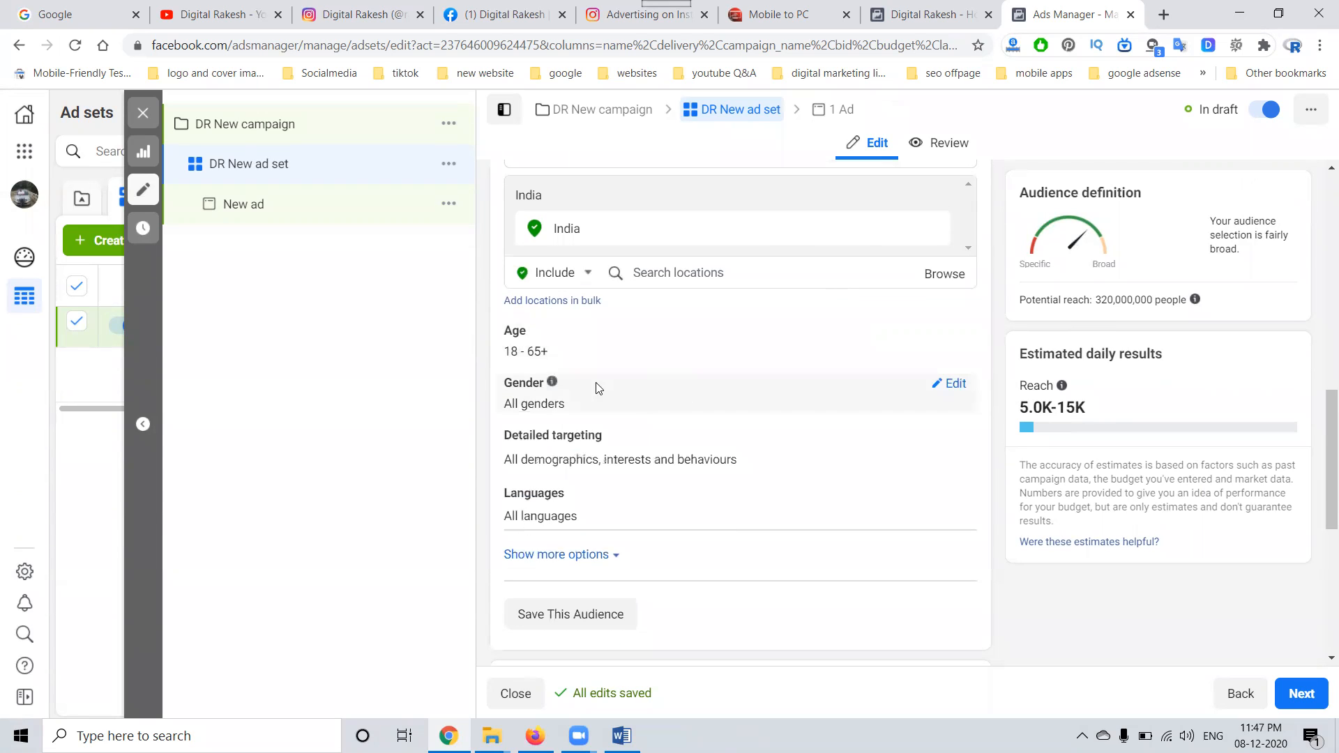
click(961, 334)
click(645, 356)
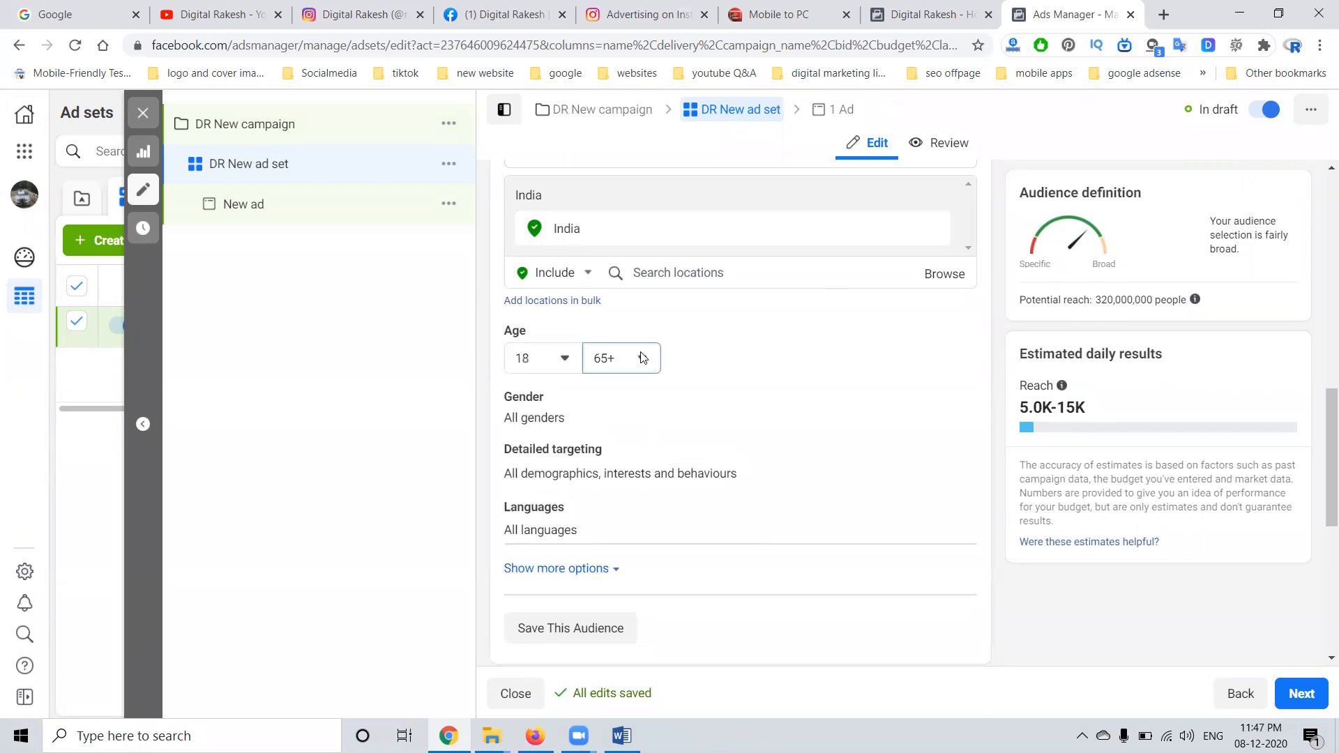
scroll(646, 447, up, 2)
scroll(646, 453, up, 5)
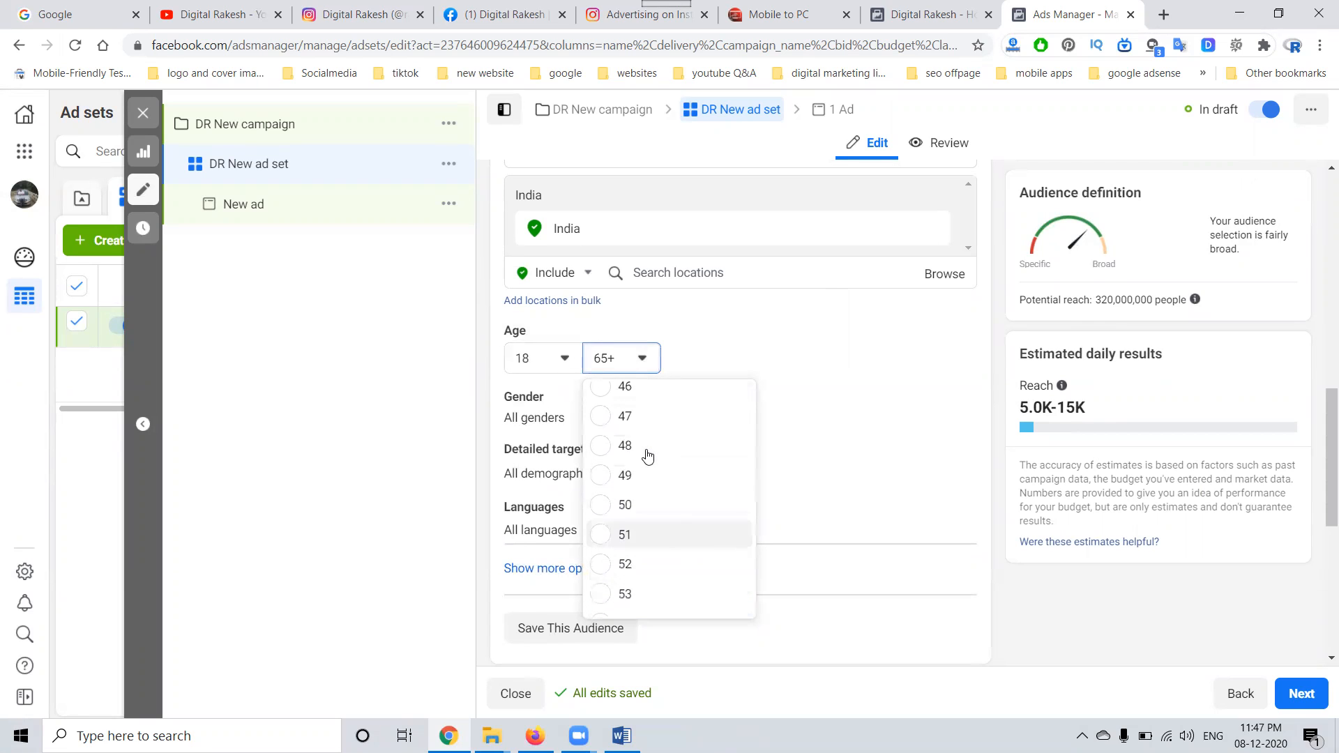
scroll(643, 433, up, 3)
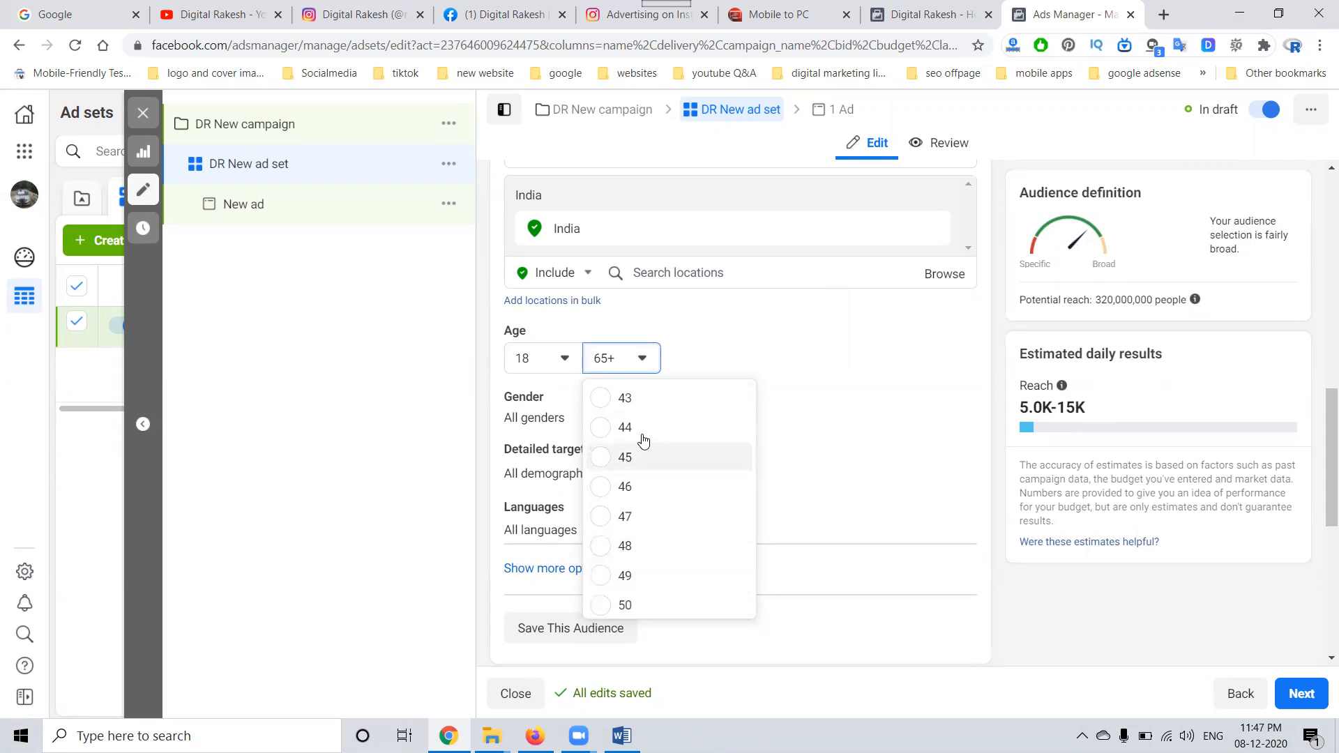
click(624, 470)
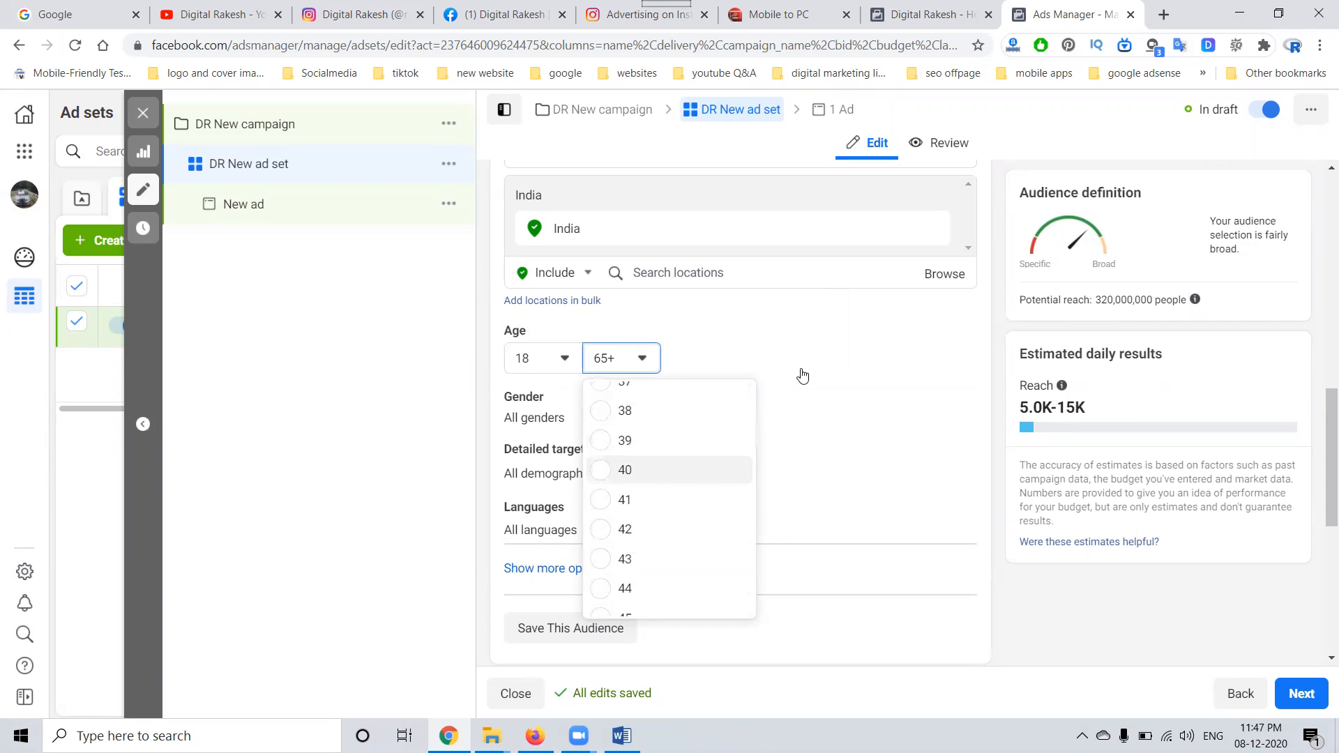
Step: Switch the ad set from automatic to manual placements
scroll(801, 374, down, 1)
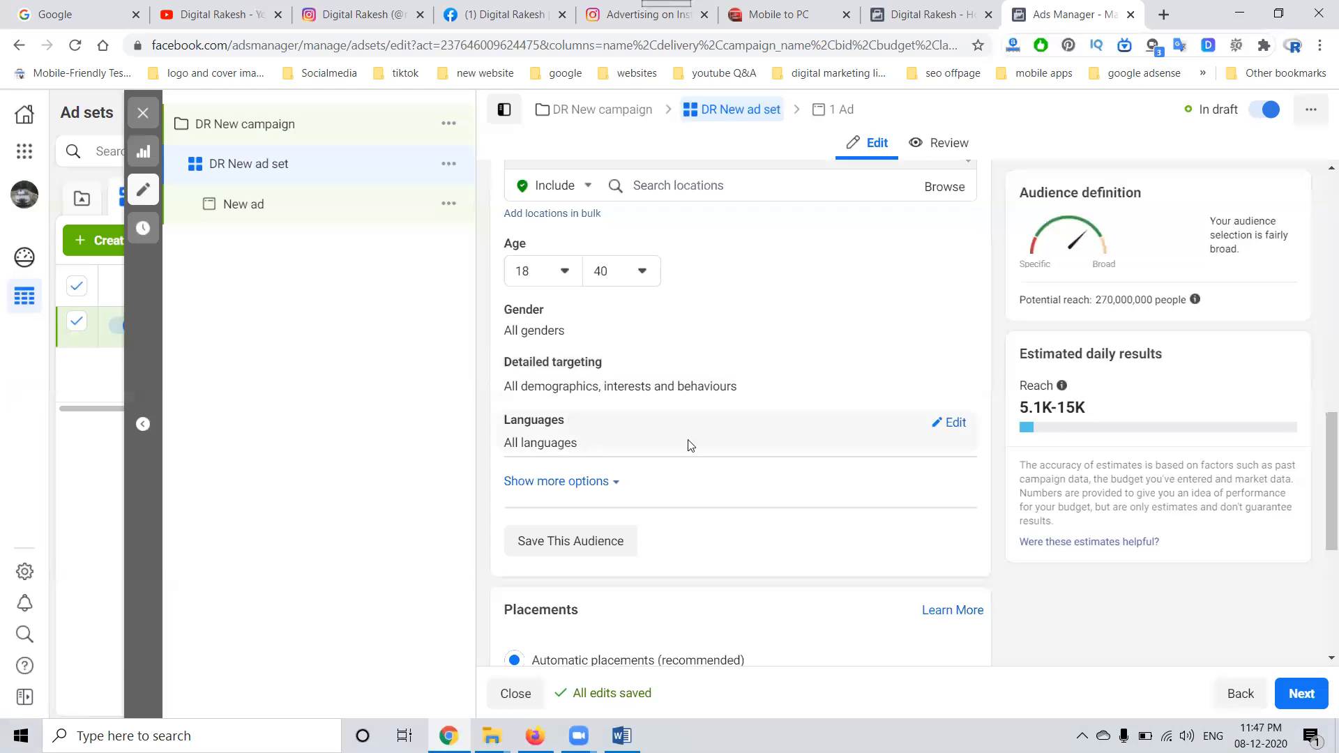
scroll(756, 452, down, 2)
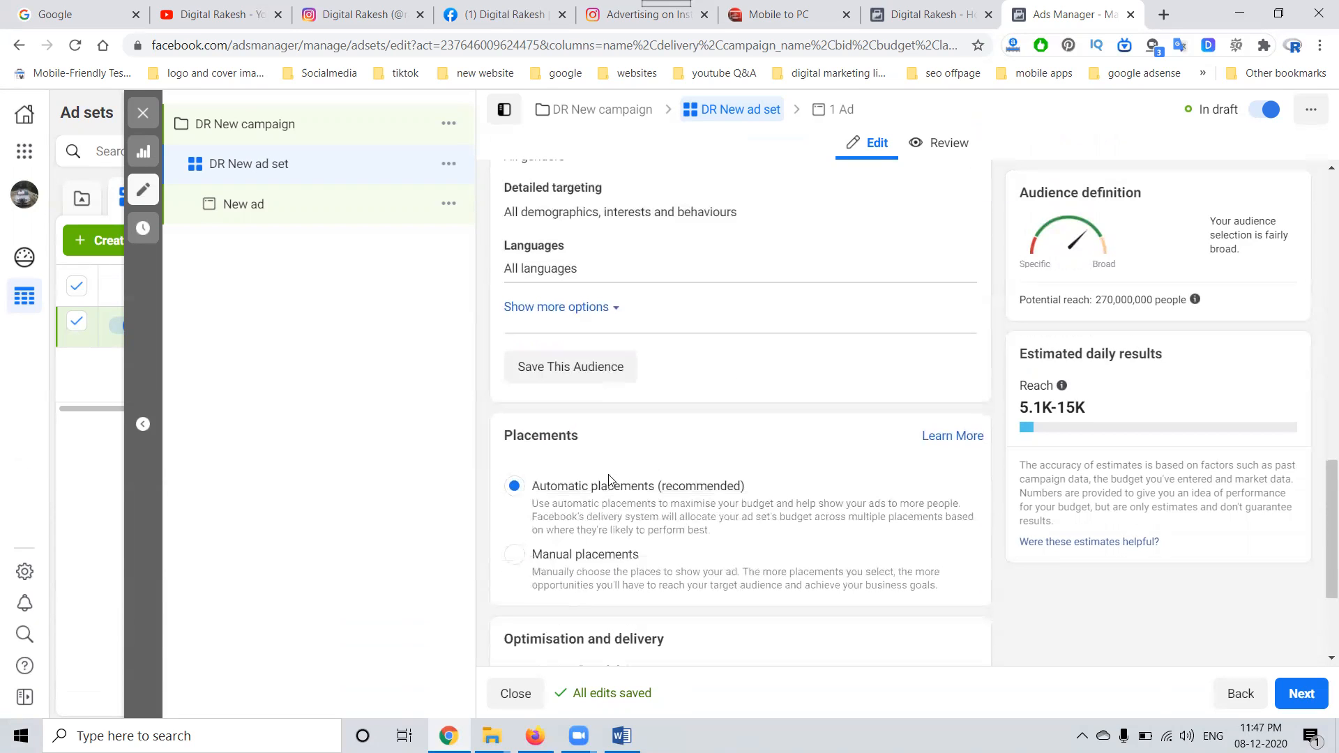
click(516, 557)
scroll(700, 481, down, 4)
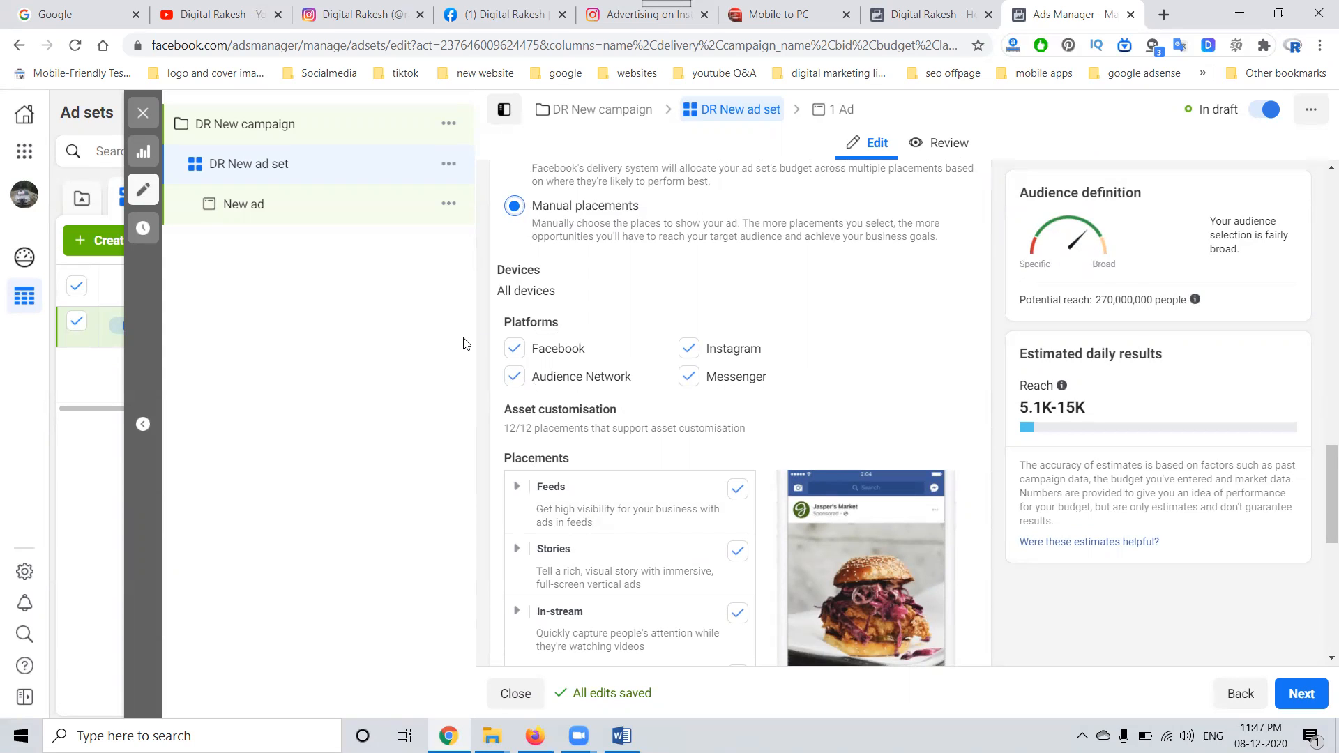
Step: Examine the manual placement types and expand the extra options for devices, skippable ads and content exclusions
scroll(615, 471, down, 3)
scroll(615, 471, down, 2)
scroll(614, 467, up, 1)
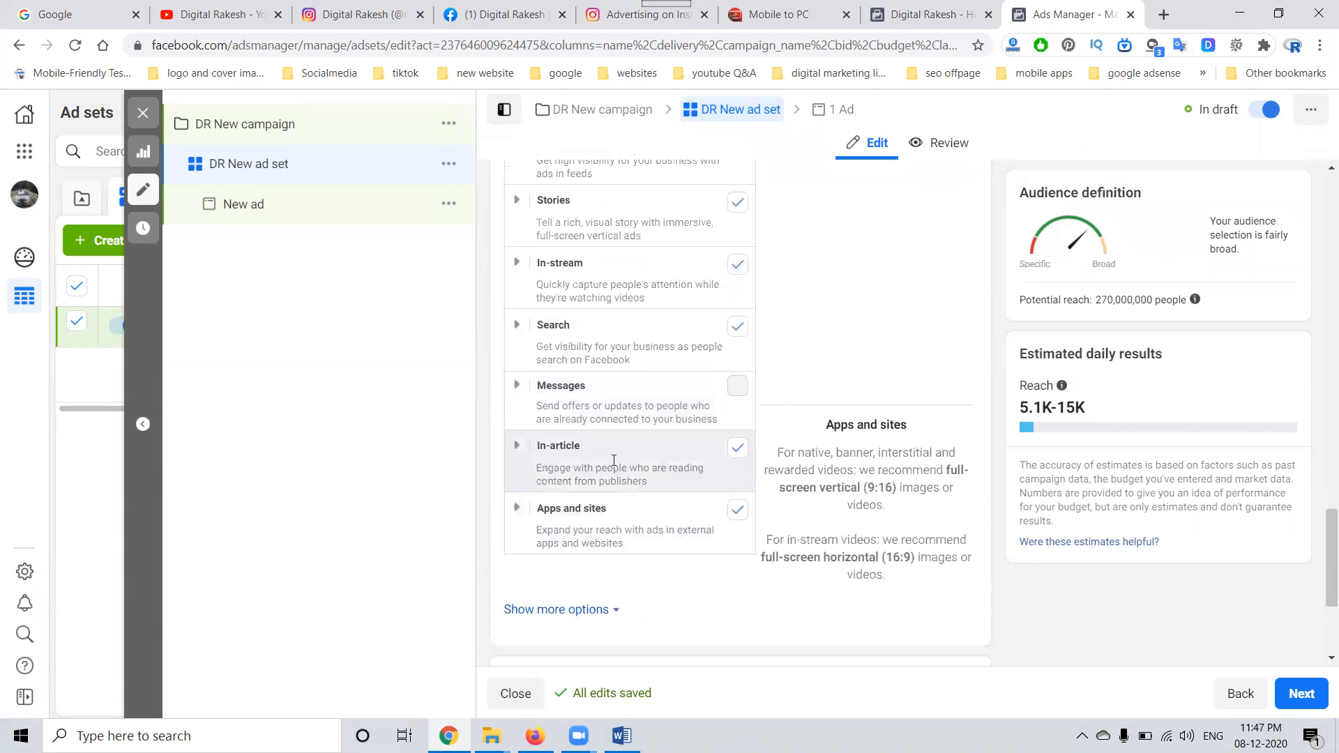
click(615, 609)
scroll(632, 446, down, 3)
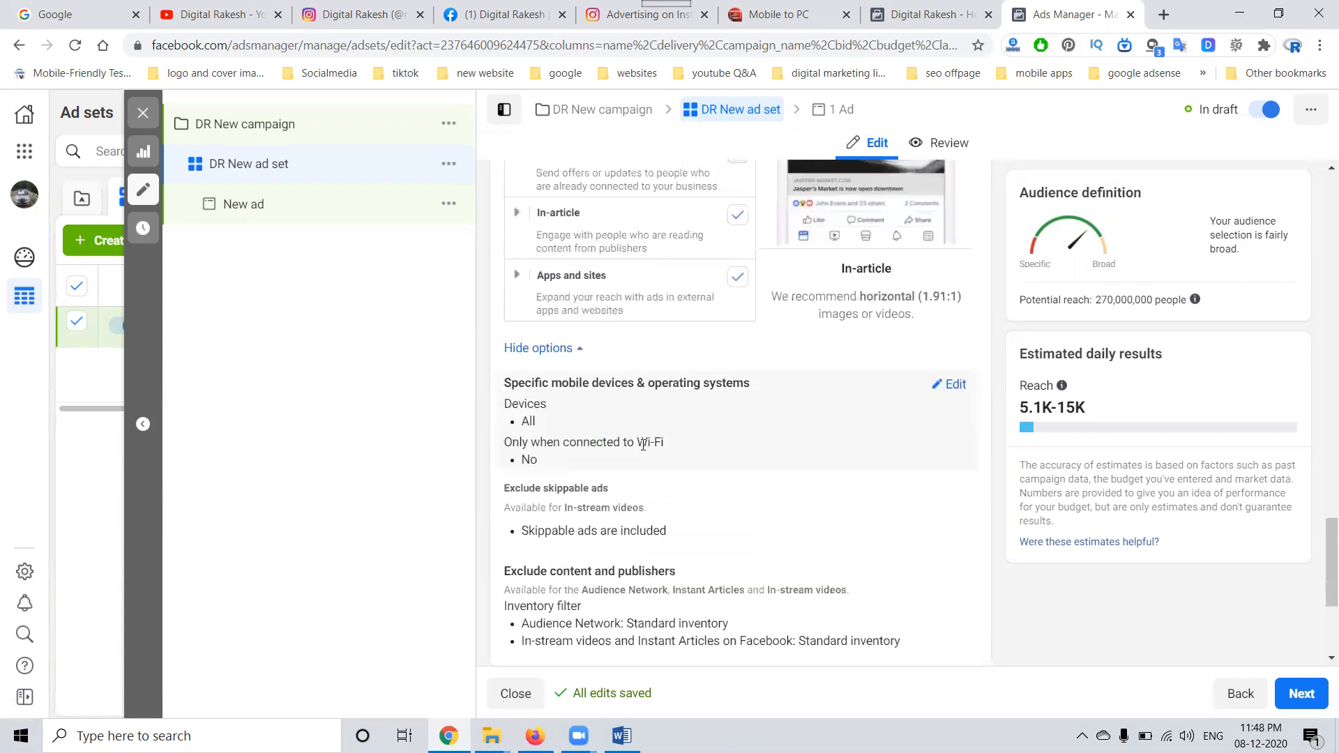
scroll(633, 449, down, 2)
scroll(630, 443, up, 6)
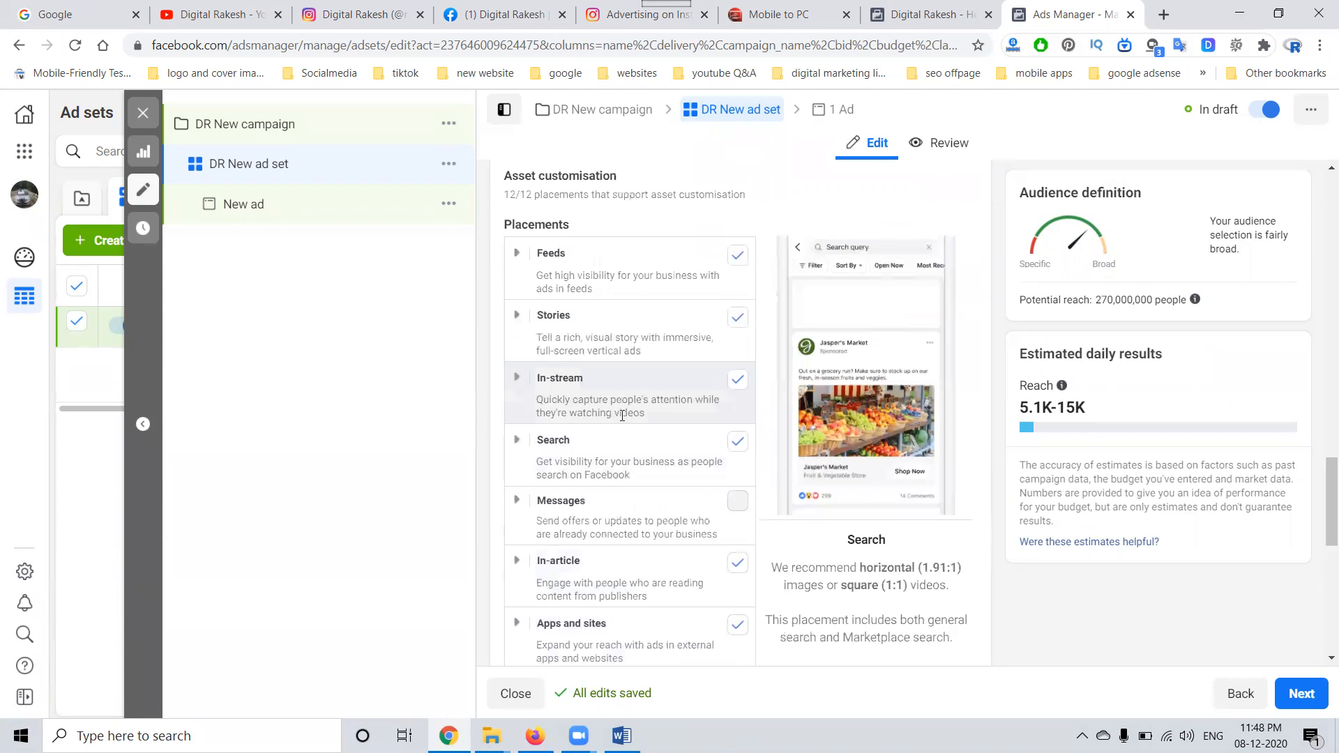
scroll(622, 414, down, 2)
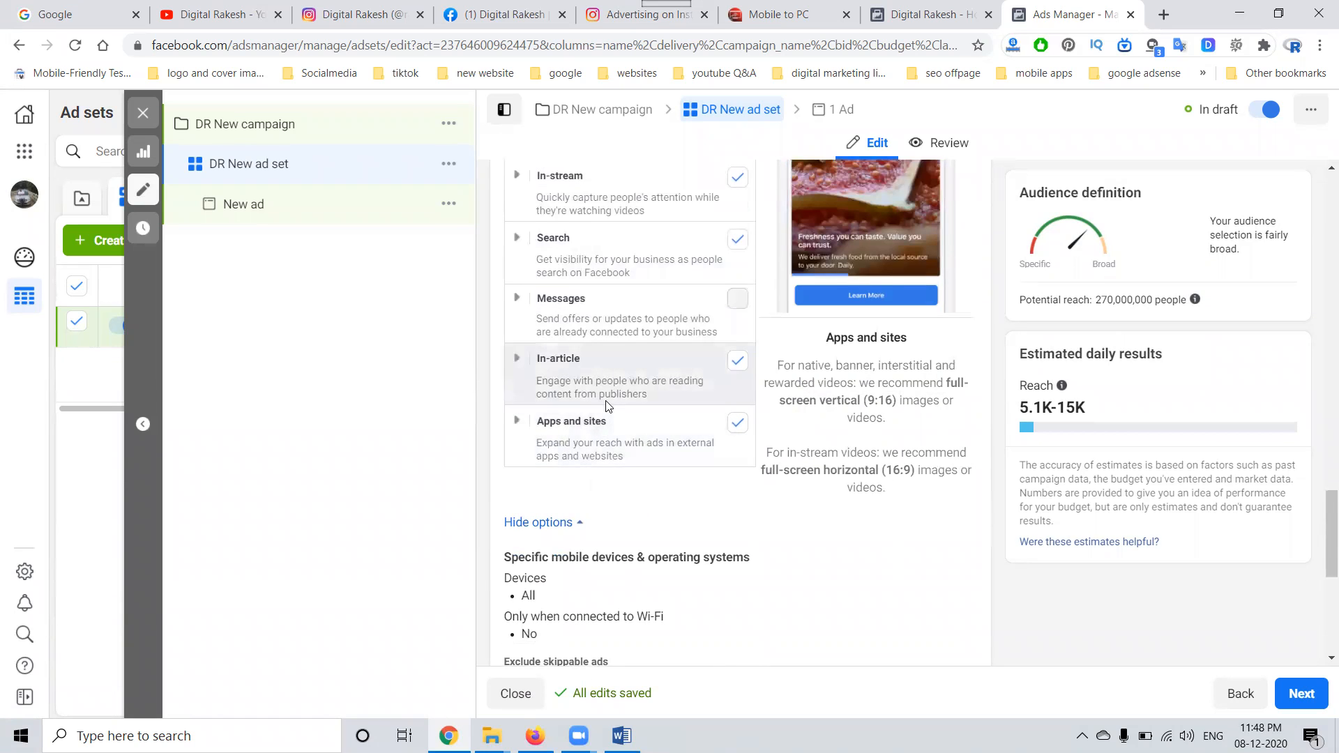
Step: Set the ad set's placements back to Automatic placements (recommended)
scroll(612, 387, up, 2)
scroll(613, 389, up, 1)
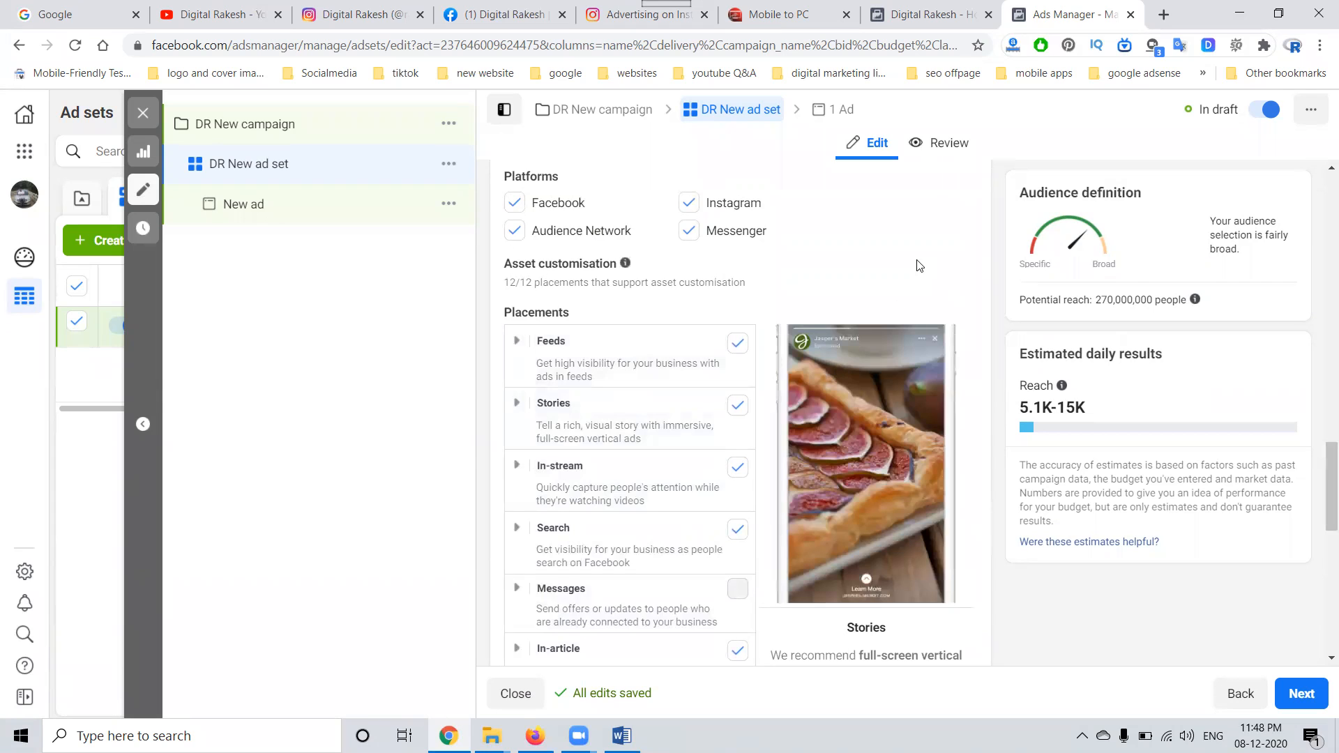
scroll(917, 264, up, 2)
click(515, 168)
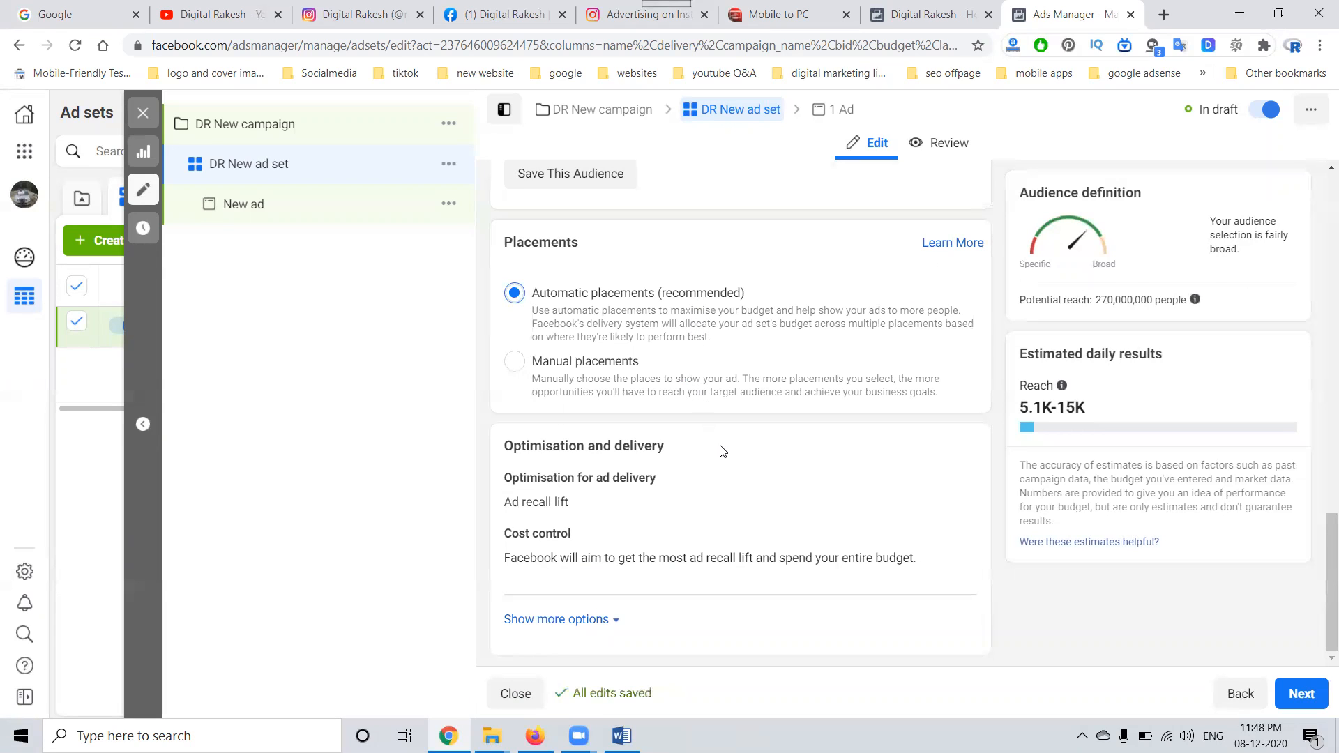
Step: Target the city of Hyderabad, Telangana in place of the whole of India, with a 75 km radius
scroll(722, 451, up, 7)
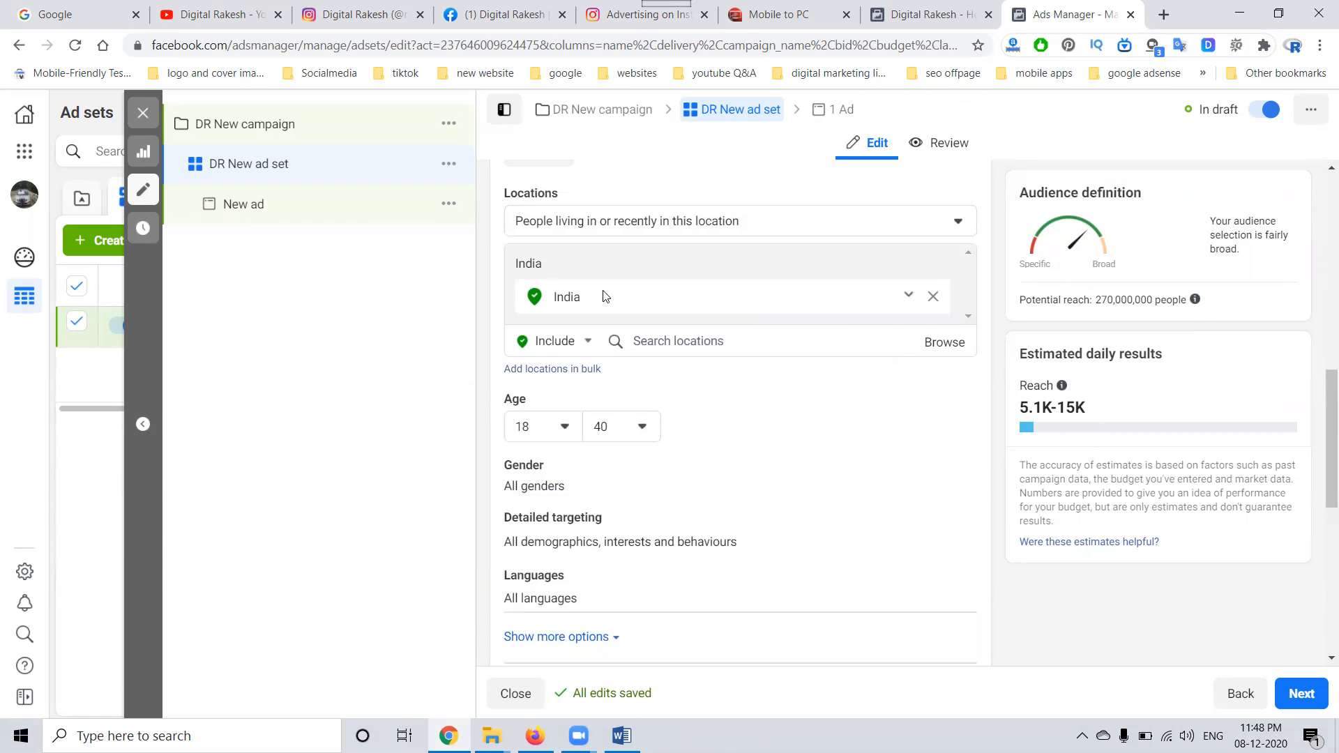
scroll(604, 296, up, 3)
scroll(600, 296, down, 2)
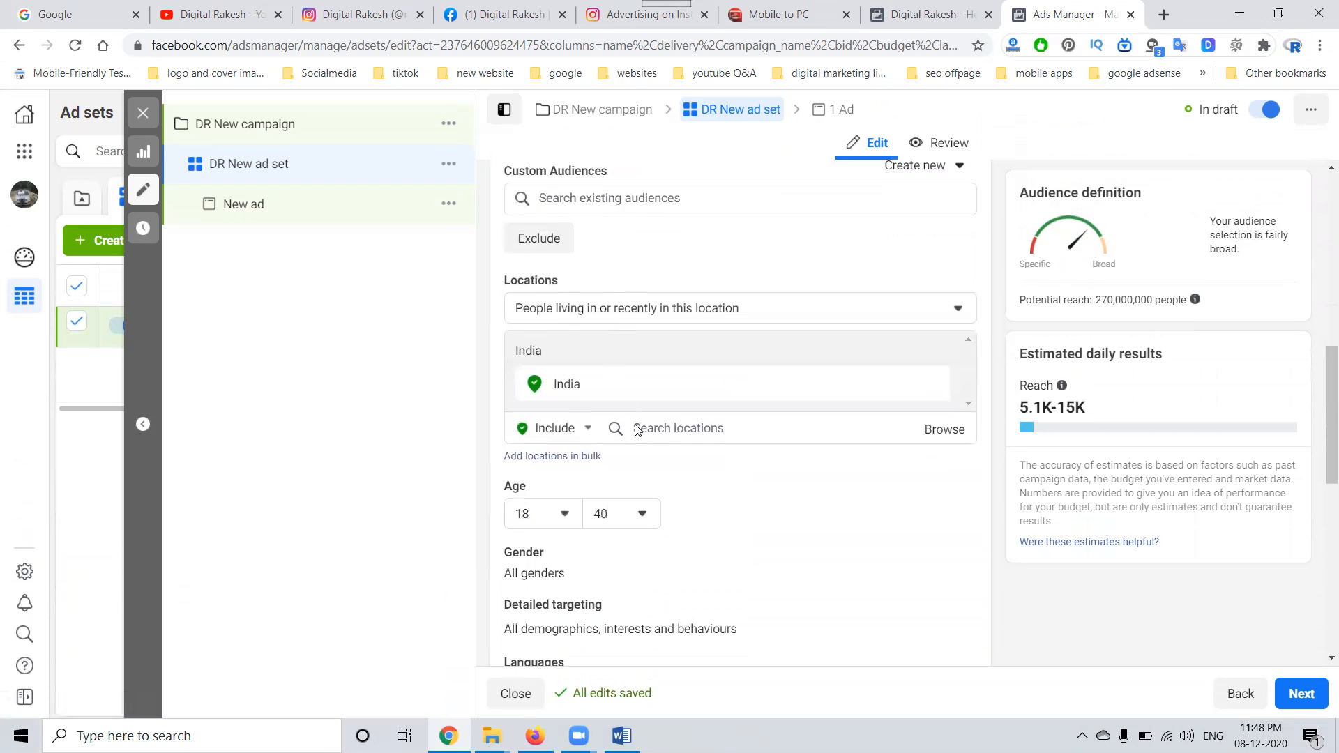
click(640, 395)
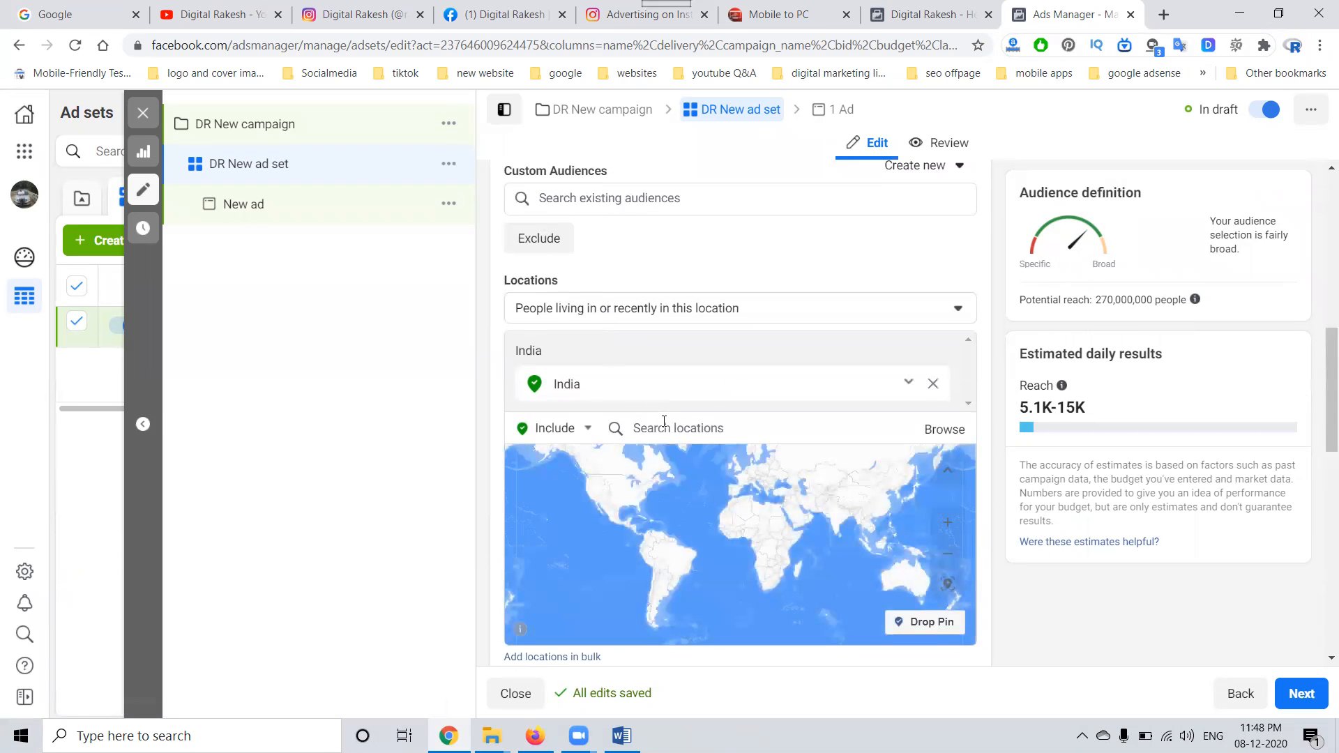
click(665, 425)
text(hyderabad)
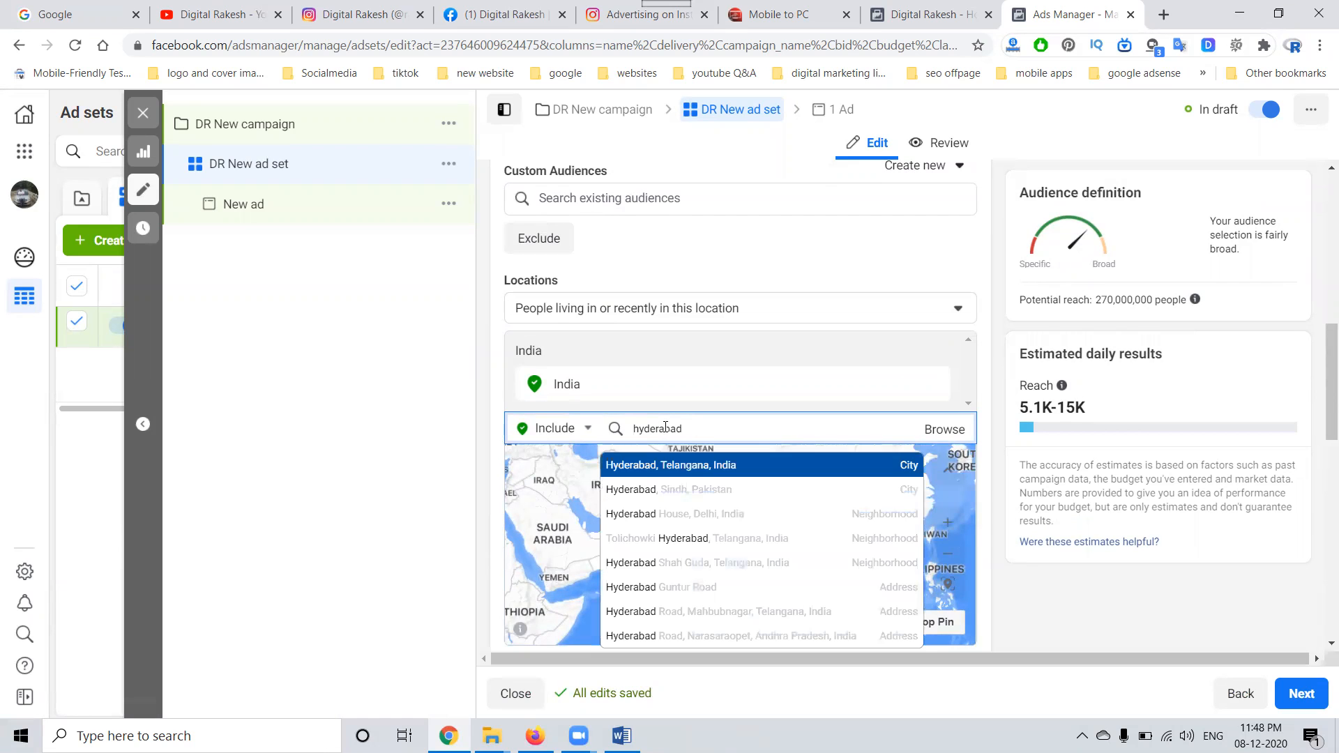
click(666, 468)
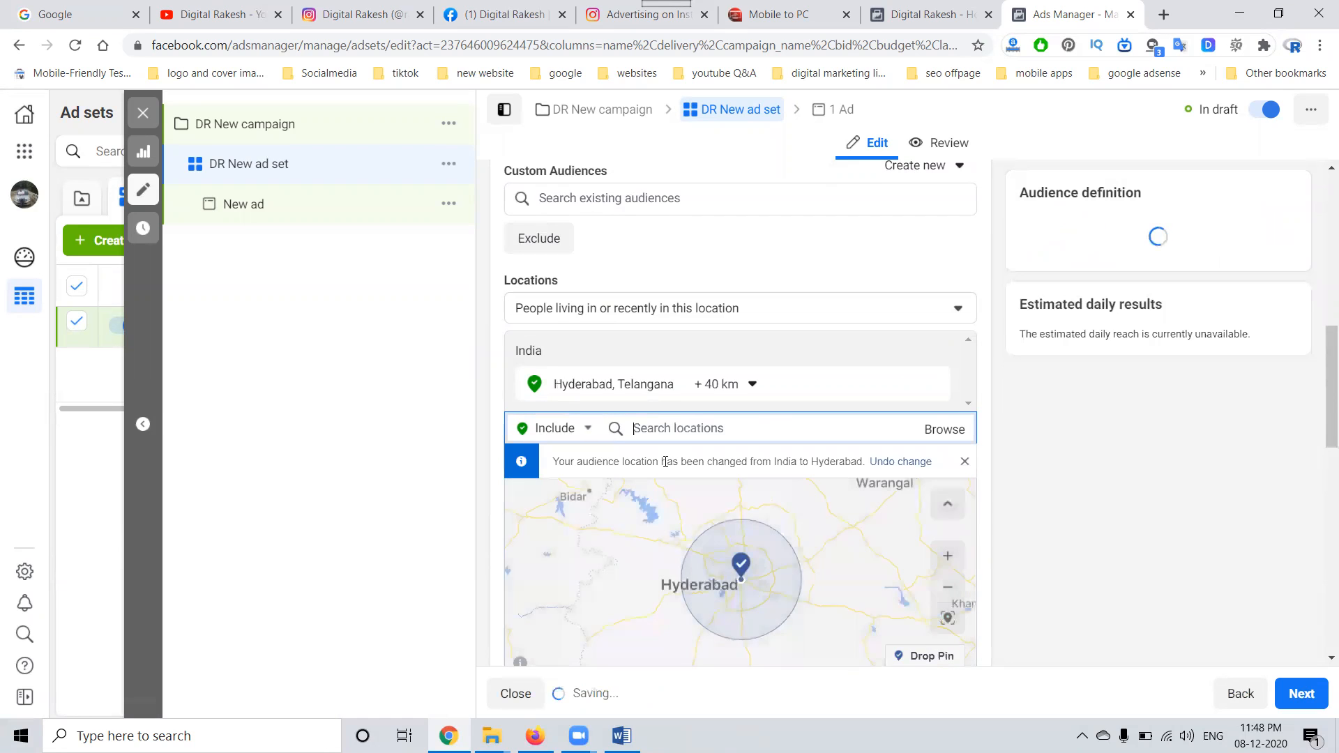
click(758, 394)
drag(744, 488, 780, 495)
click(780, 494)
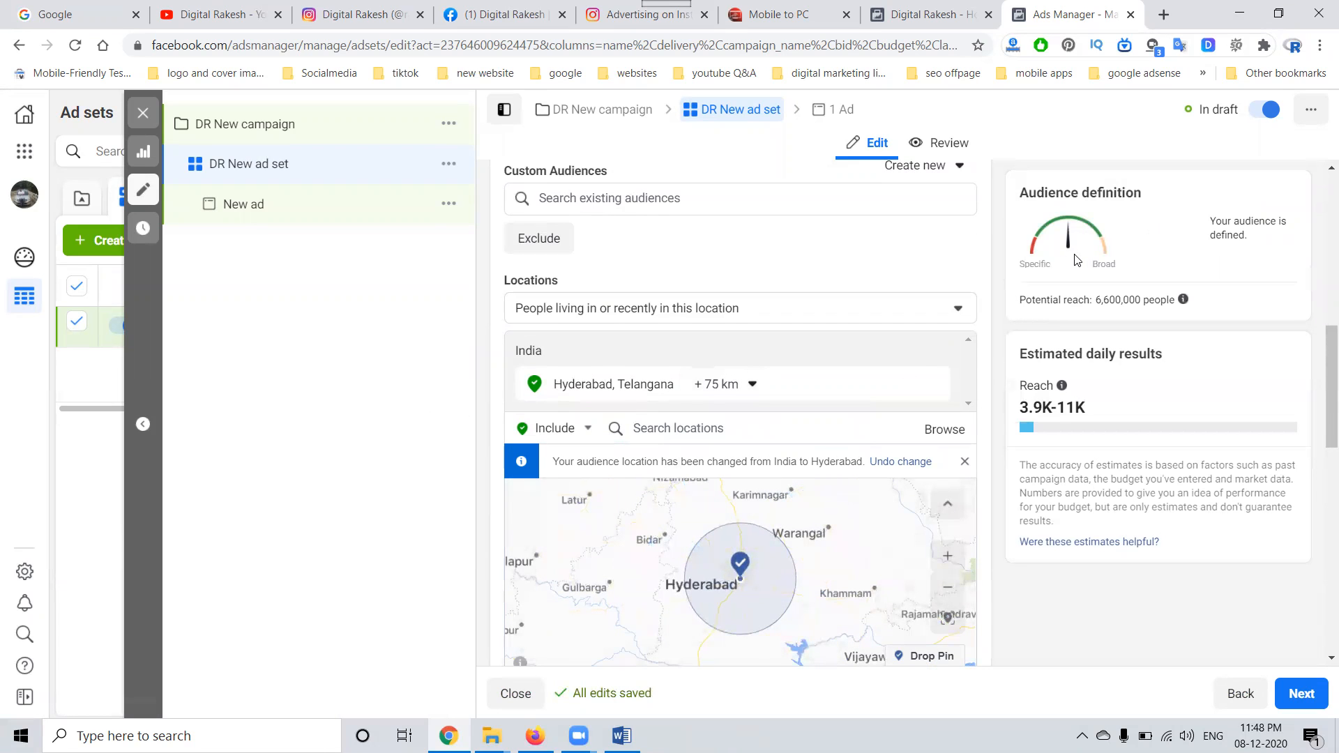
Step: Add Warangal, Telangana to the included audience locations and set its radius to 80 km
click(658, 427)
text(warangal)
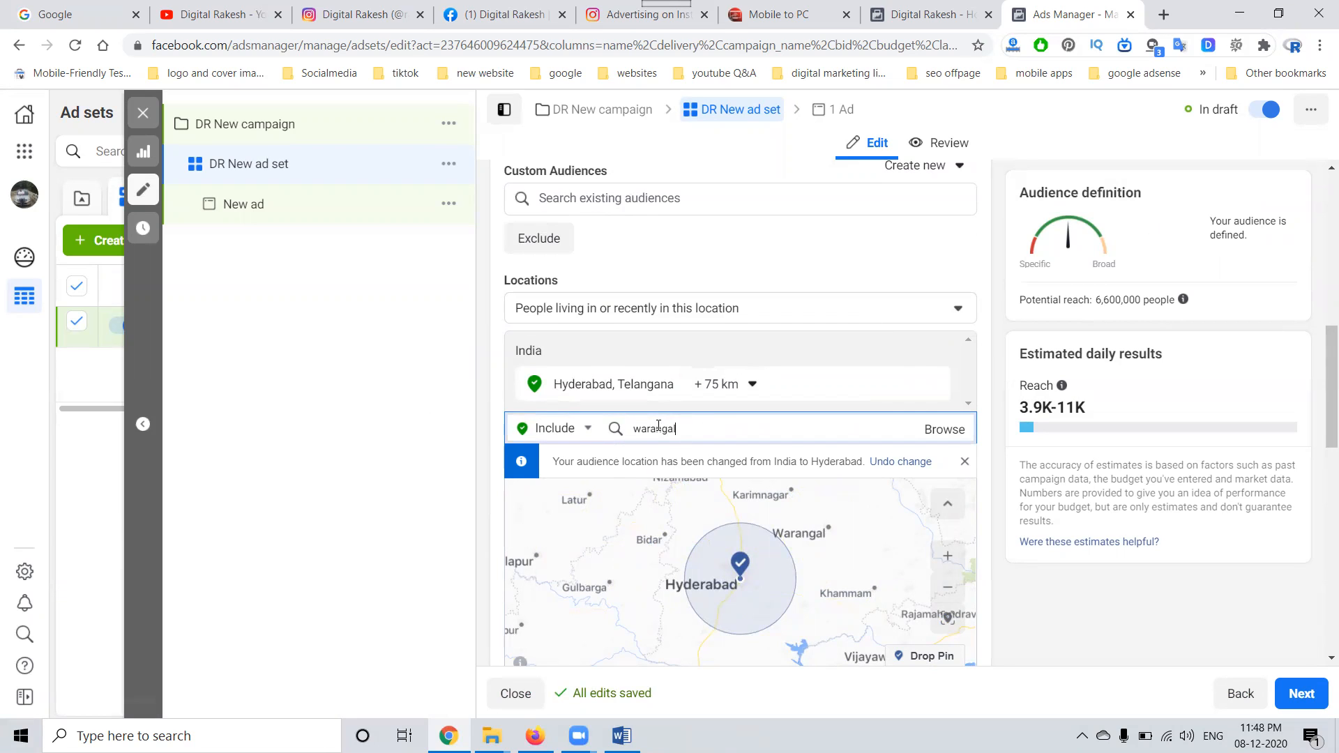
click(667, 466)
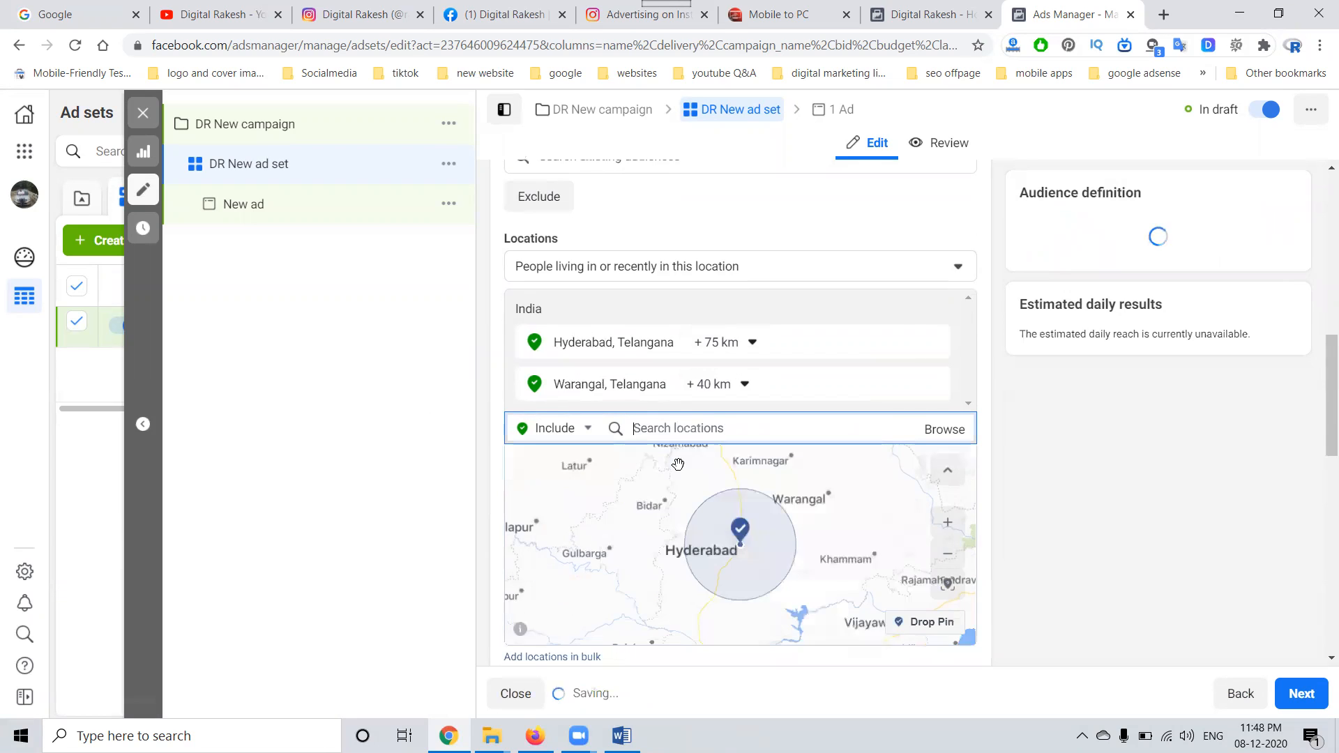
click(744, 384)
click(765, 491)
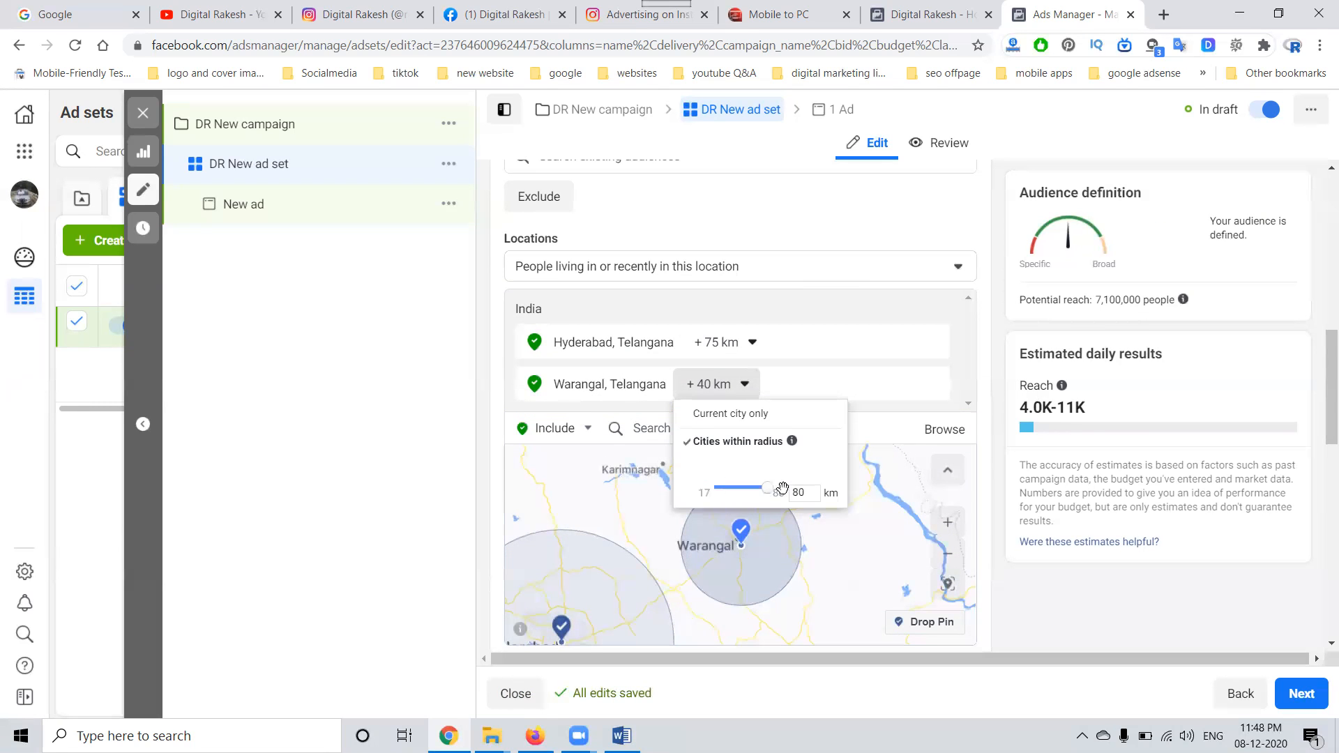
Step: Set the radius around Hyderabad, Telangana to 80 km
click(753, 343)
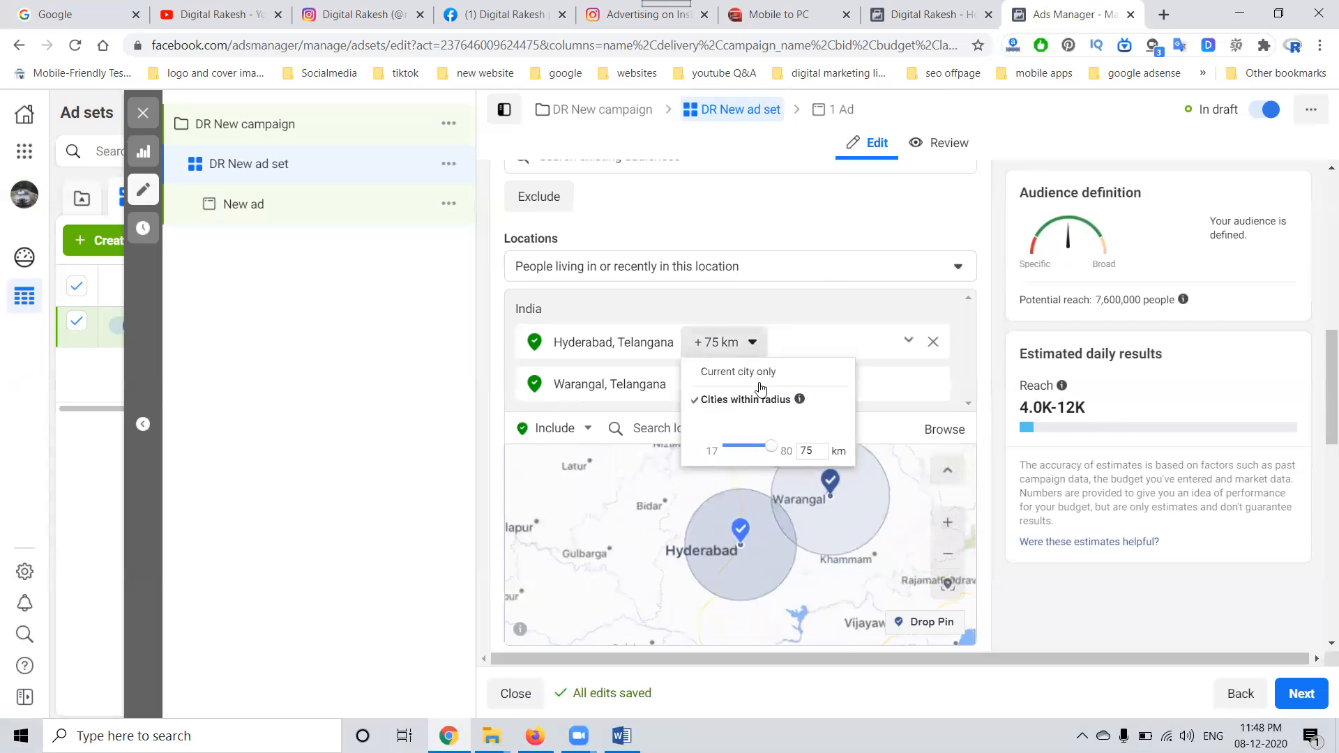
drag(771, 445, 776, 449)
click(824, 246)
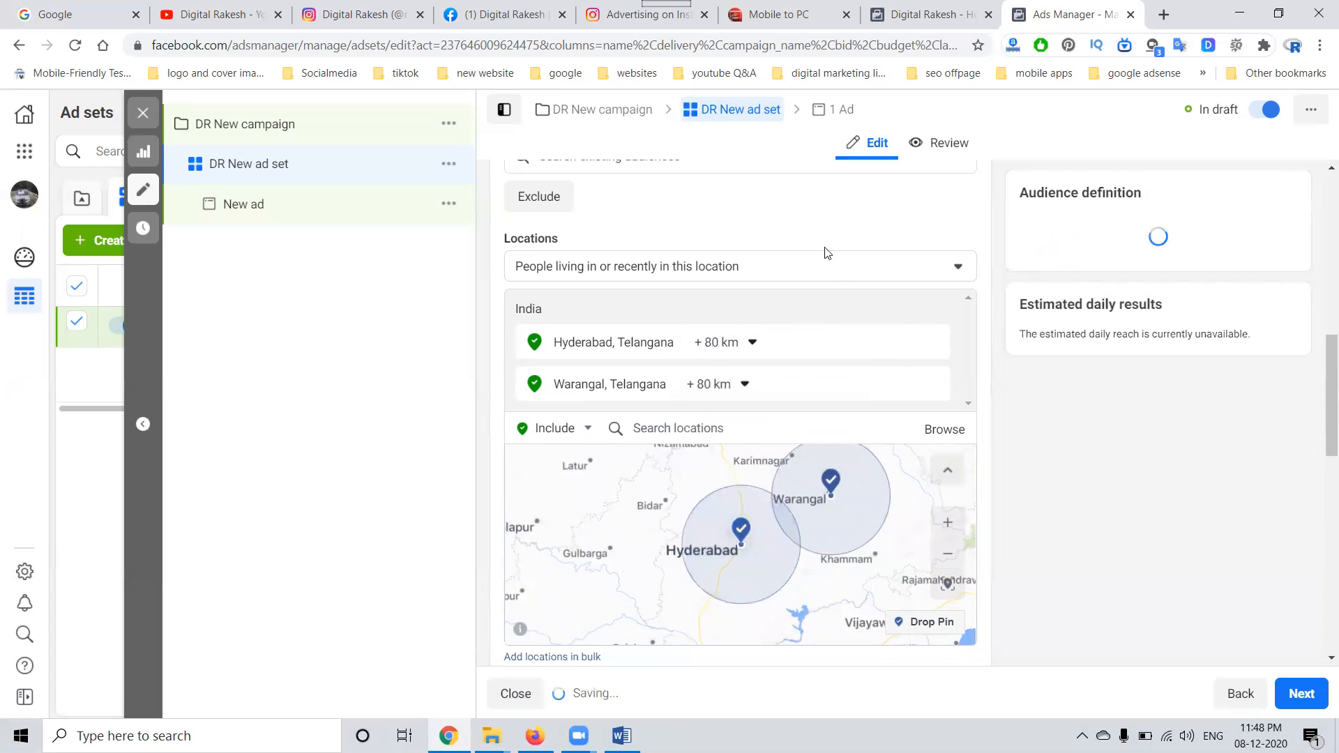
Step: Add Karimnagar, Telangana to the included audience locations and set its radius to 80 km
click(675, 428)
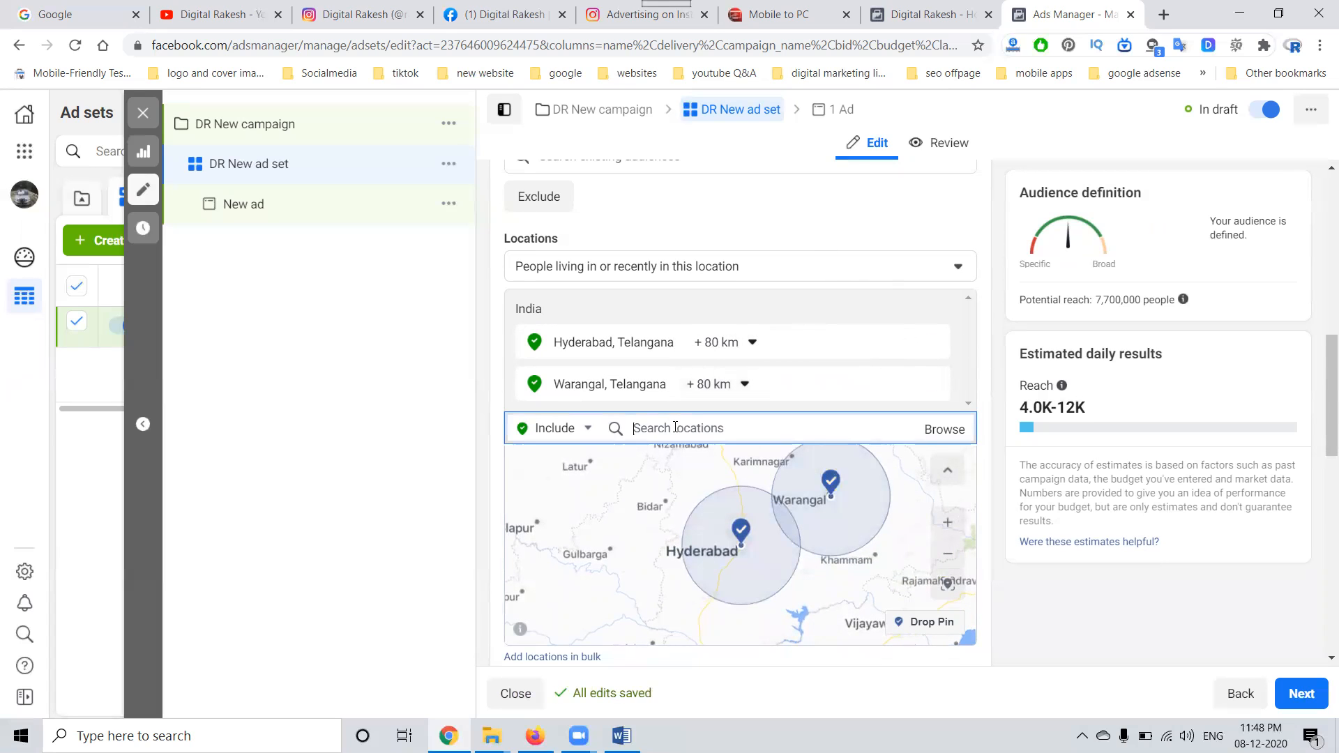
text(karimnagar)
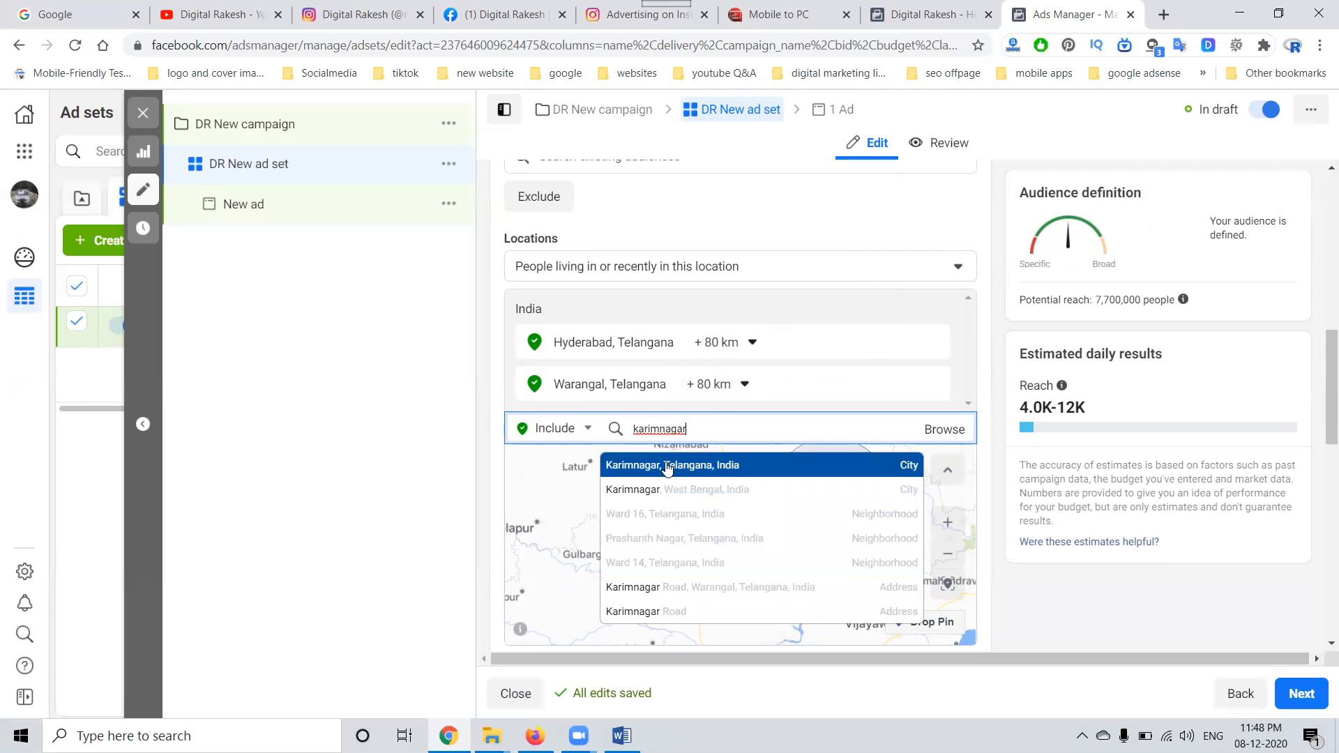
click(666, 461)
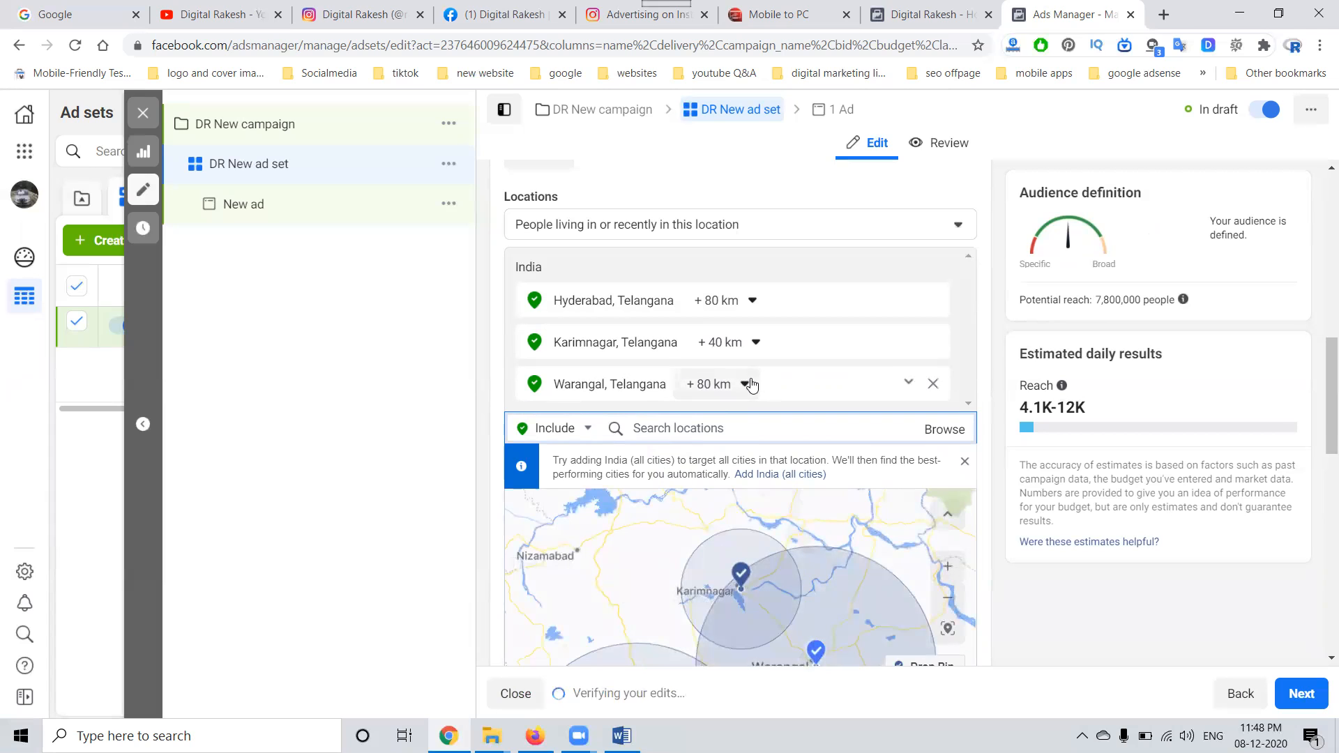
click(755, 343)
drag(760, 452, 778, 446)
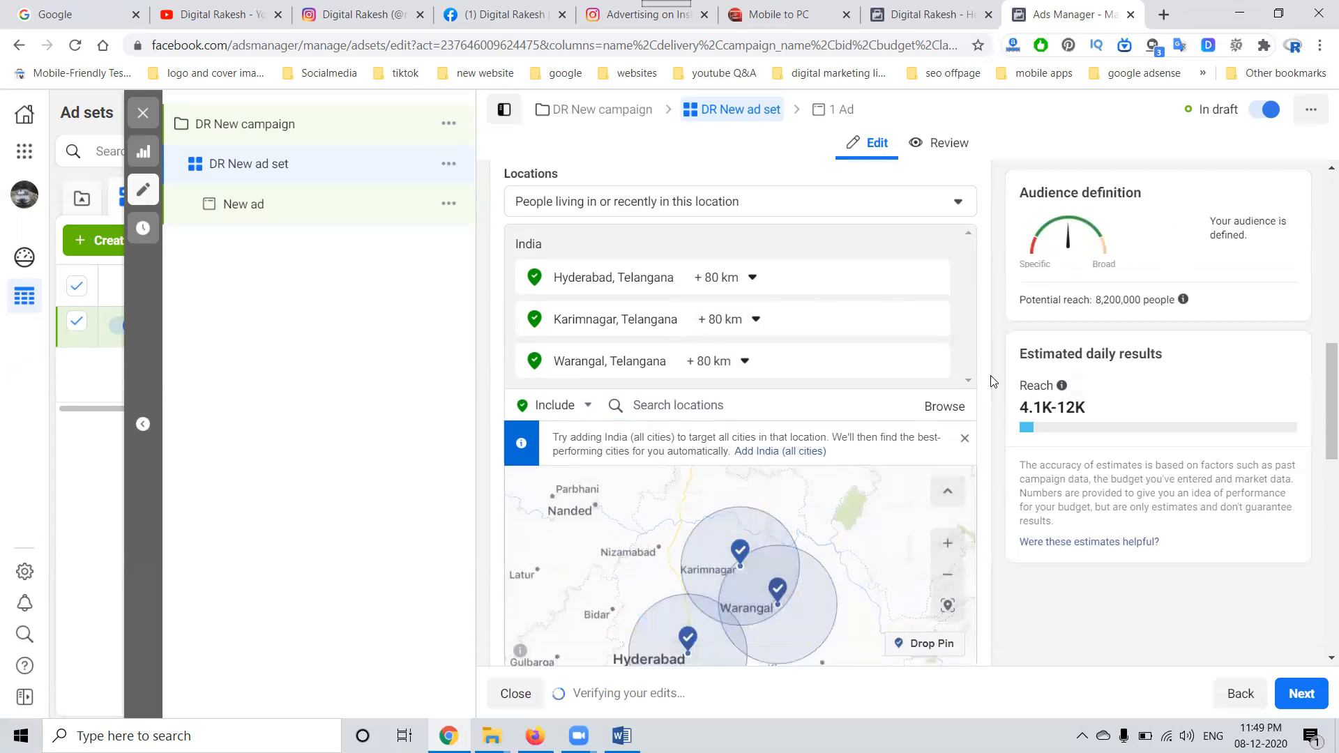
Step: Continue to the ad level, choose Digital Rakesh as the Facebook Page and rename the ad as DR New ad
scroll(993, 380, down, 5)
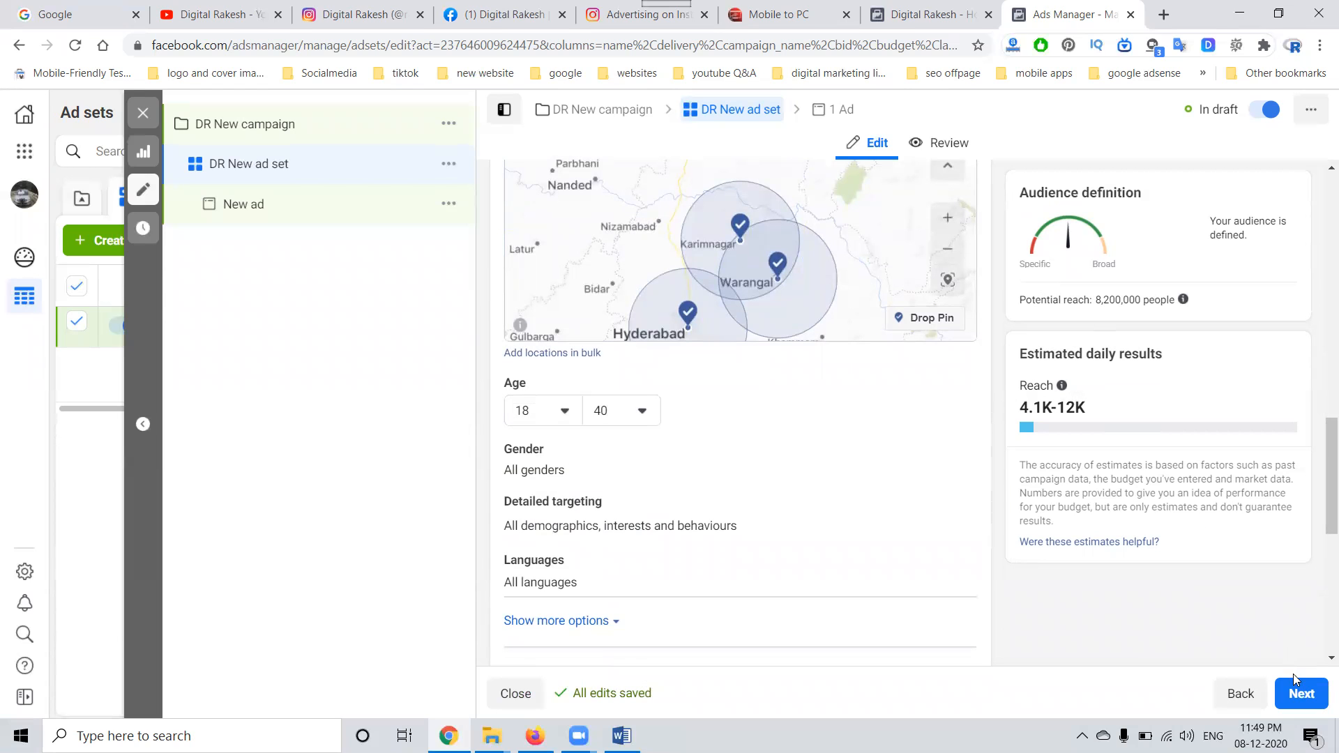
click(1303, 690)
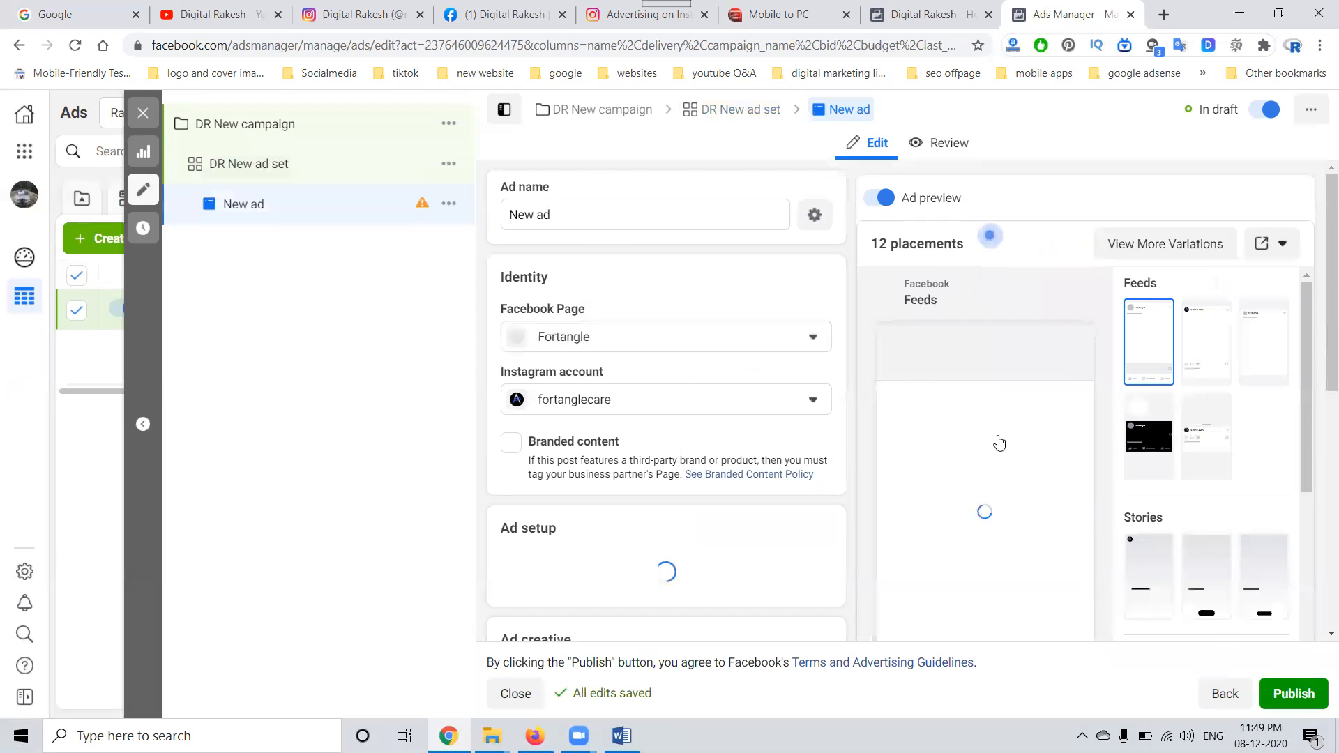
click(661, 341)
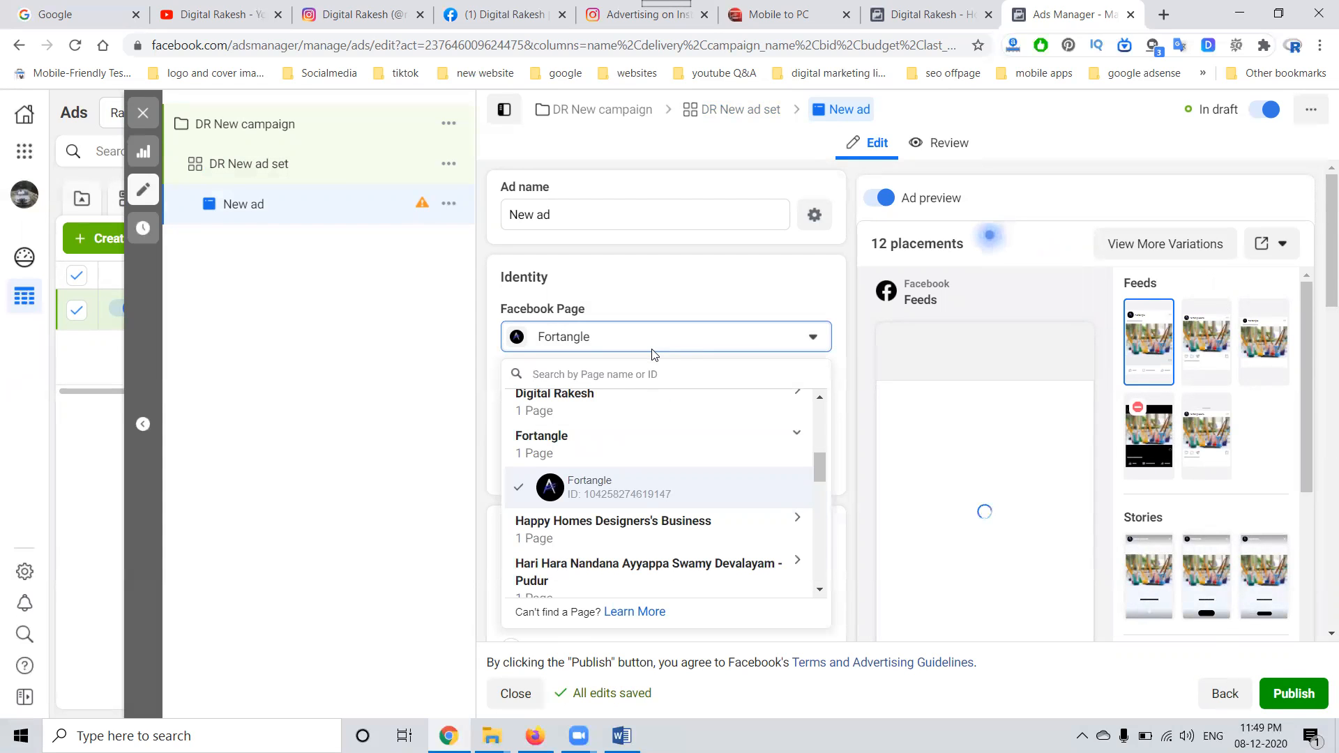
text(digital)
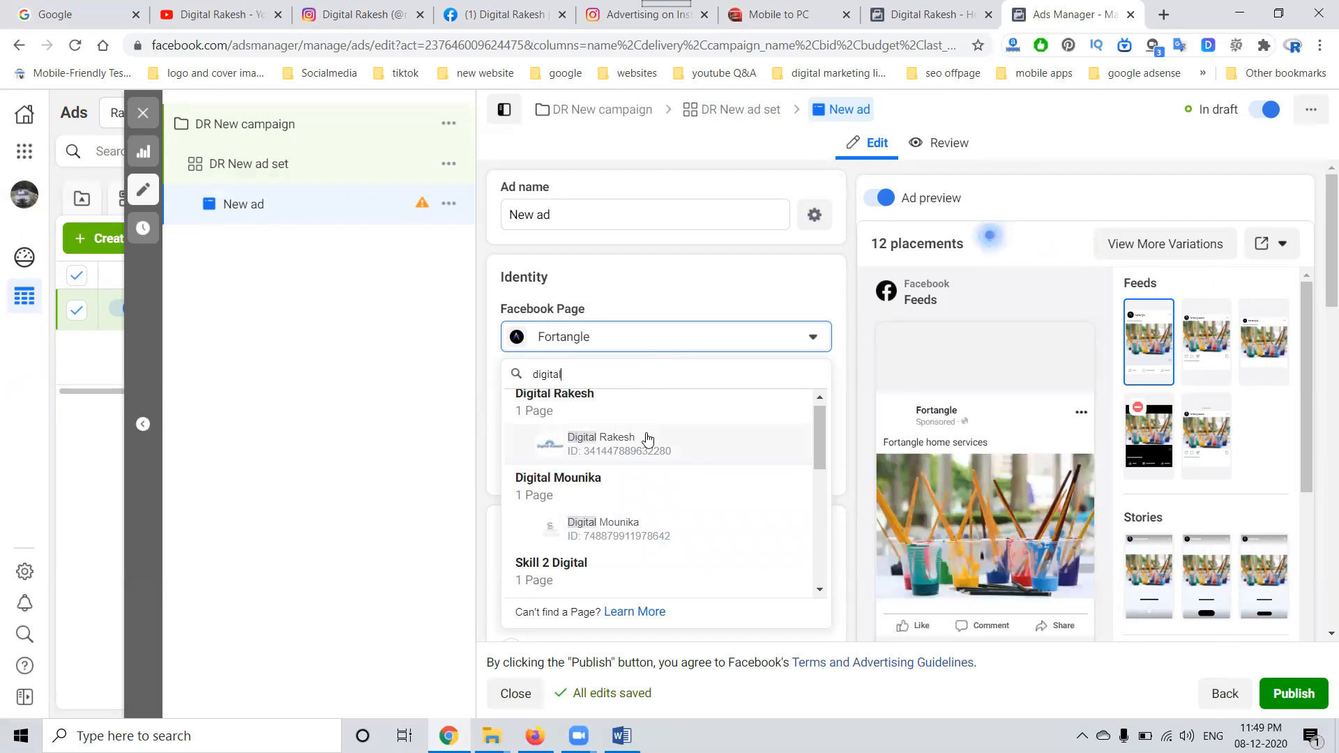
click(647, 440)
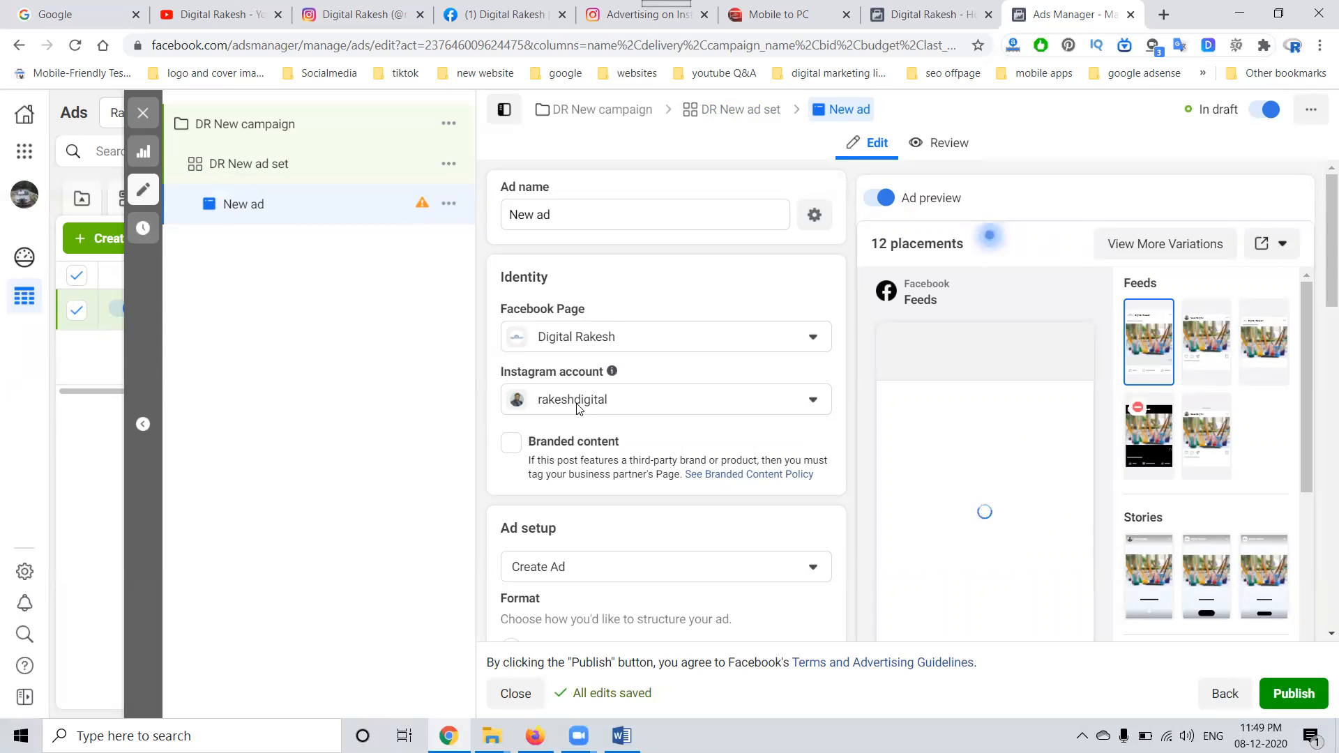
click(512, 217)
text(DR)
Step: Remove the existing media from the ad creative and open the image selection for adding a new image
scroll(520, 399, down, 3)
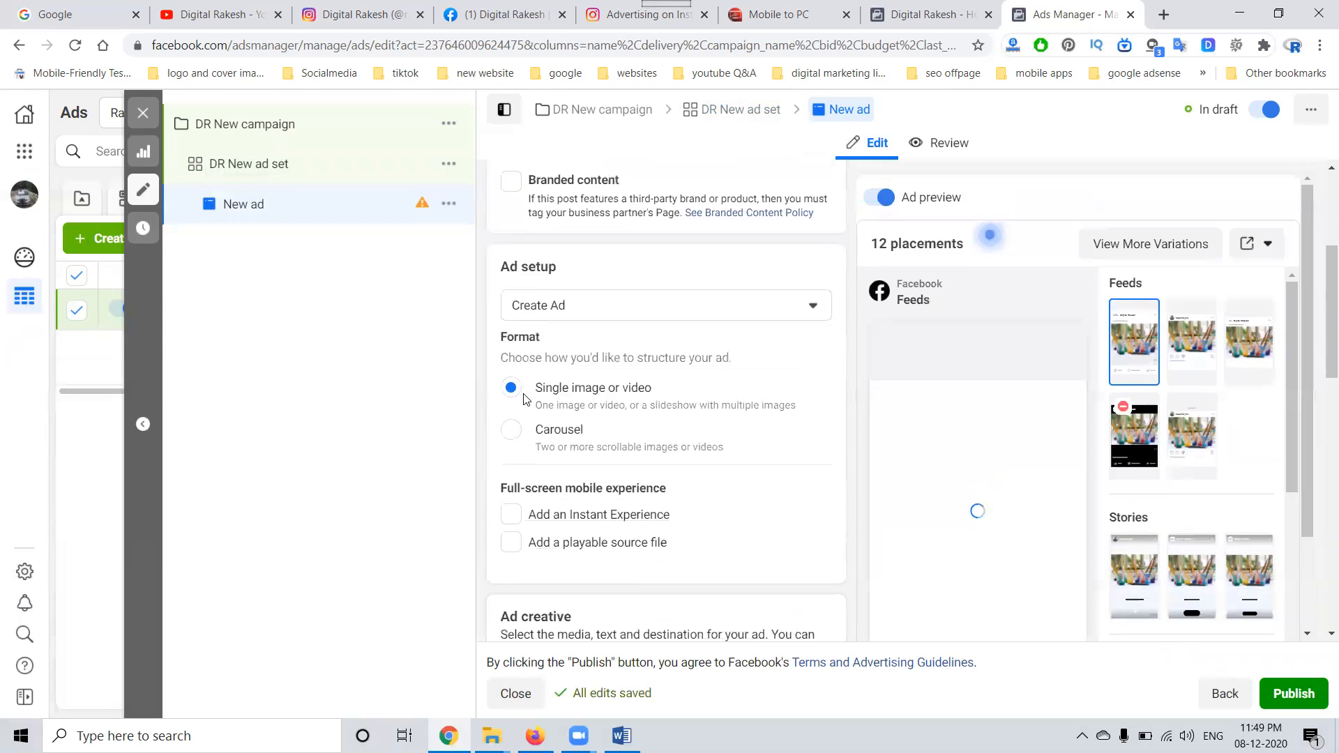
scroll(525, 398, down, 1)
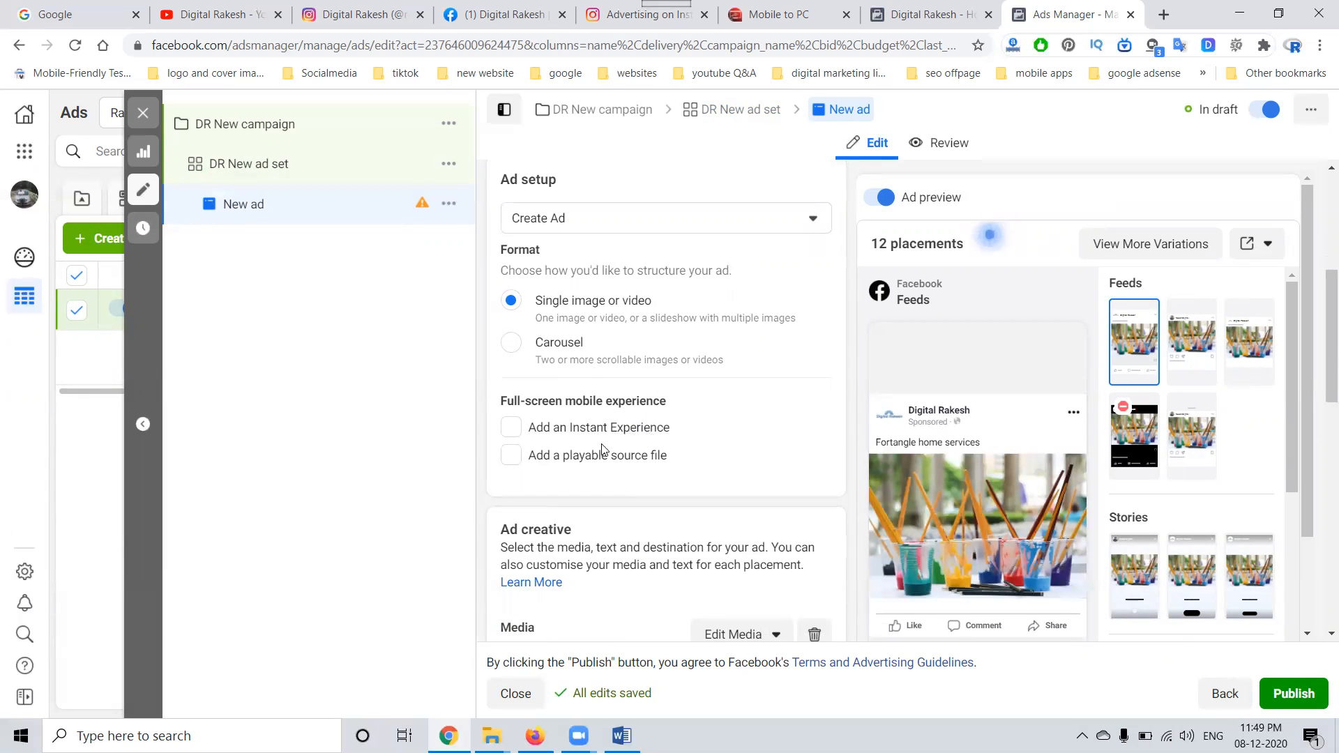
scroll(657, 462, down, 1)
scroll(657, 462, down, 1)
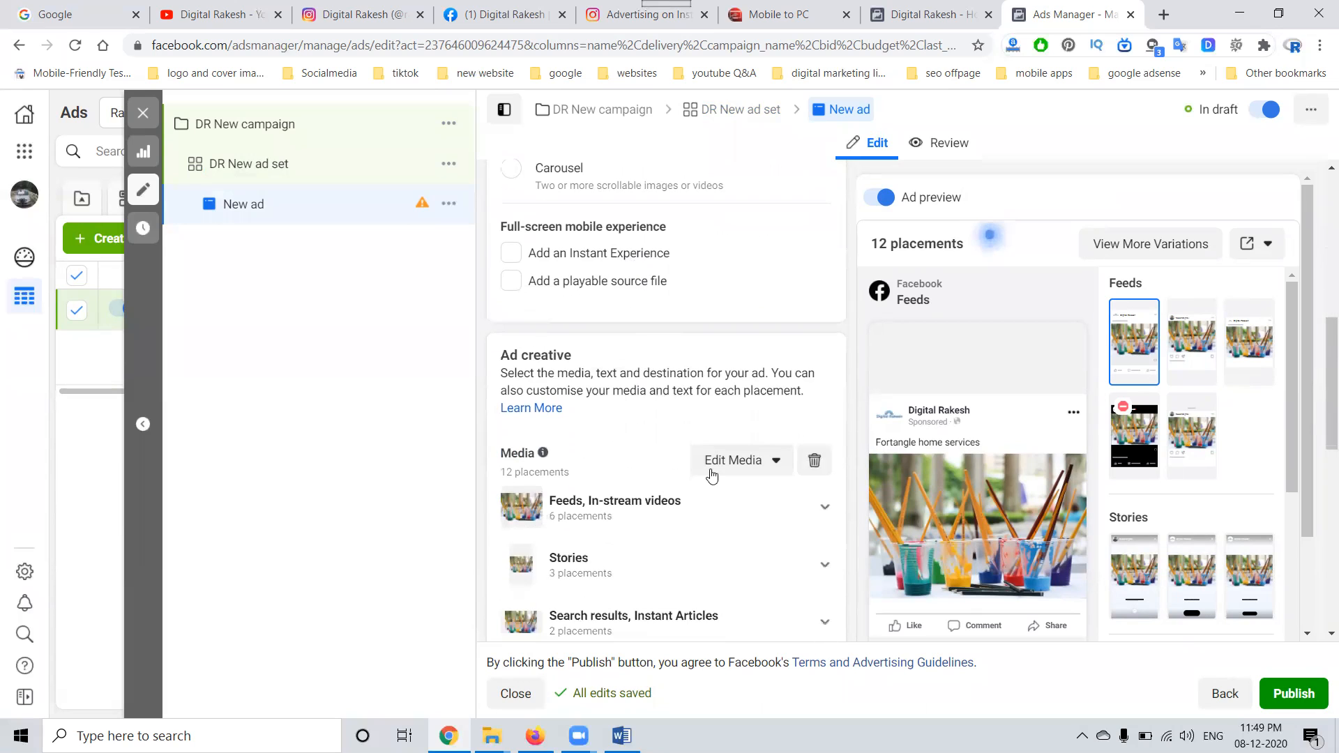
click(816, 461)
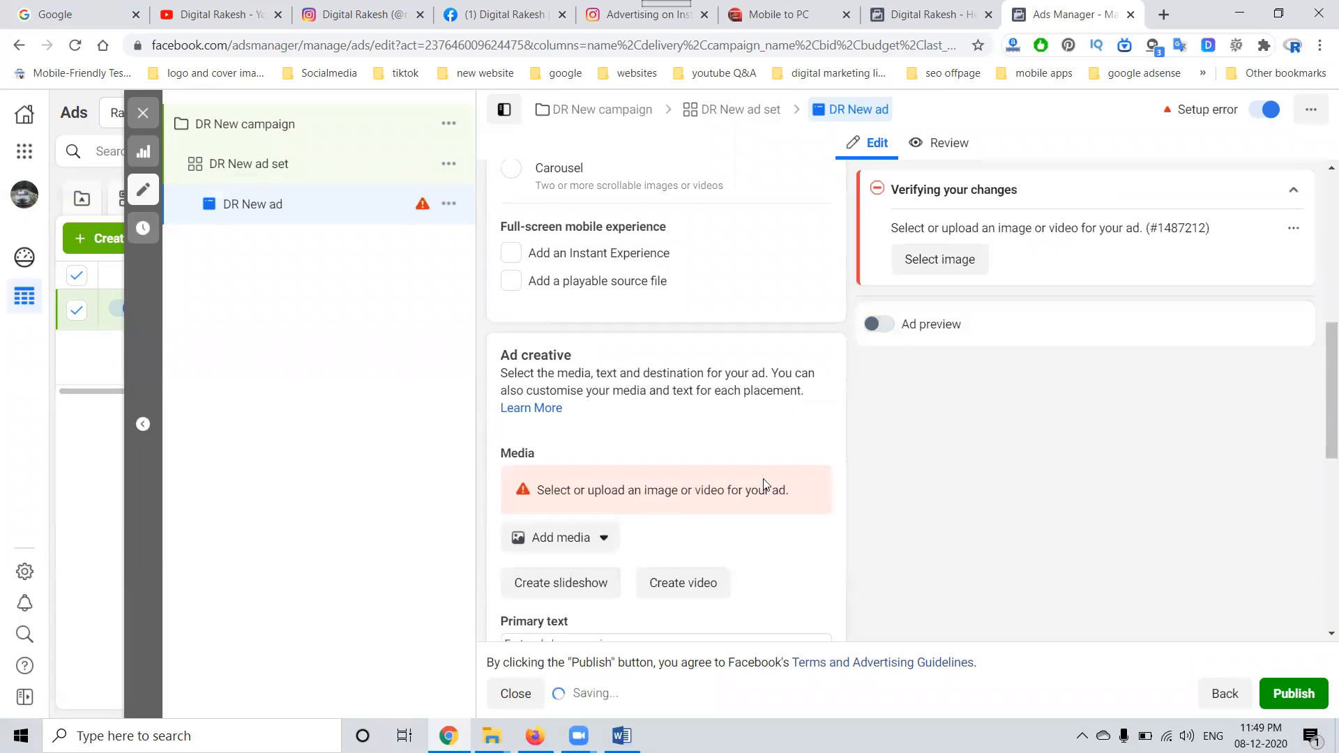
click(578, 552)
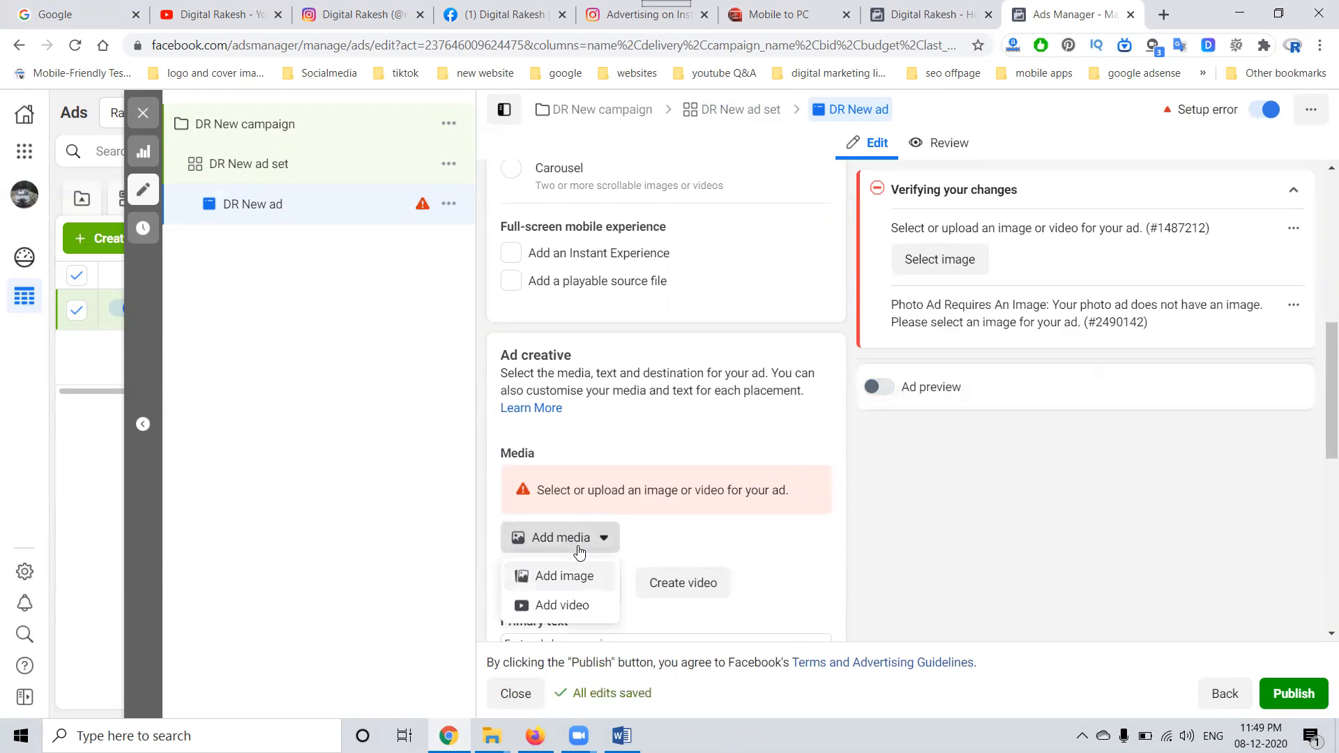
click(575, 583)
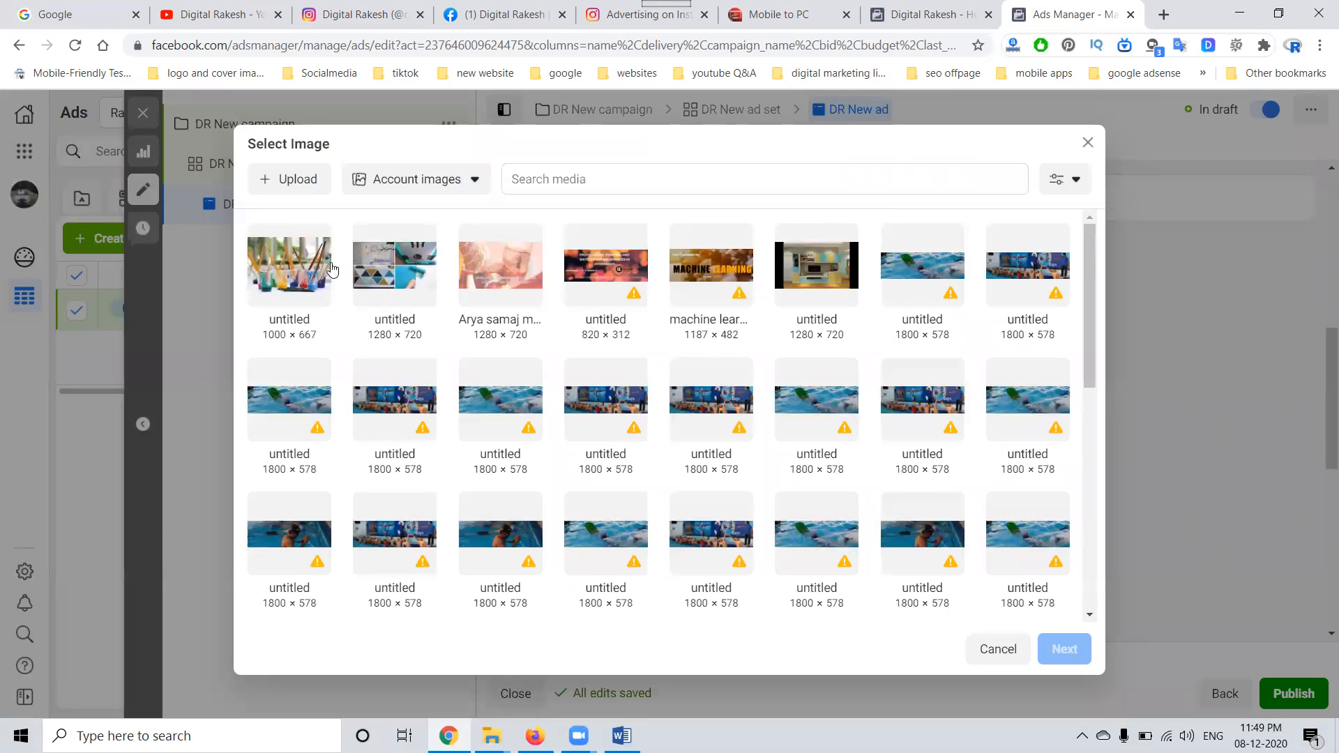
Step: Upload the Learn Digital Marketing image from the Downloads folder to the account images
click(311, 187)
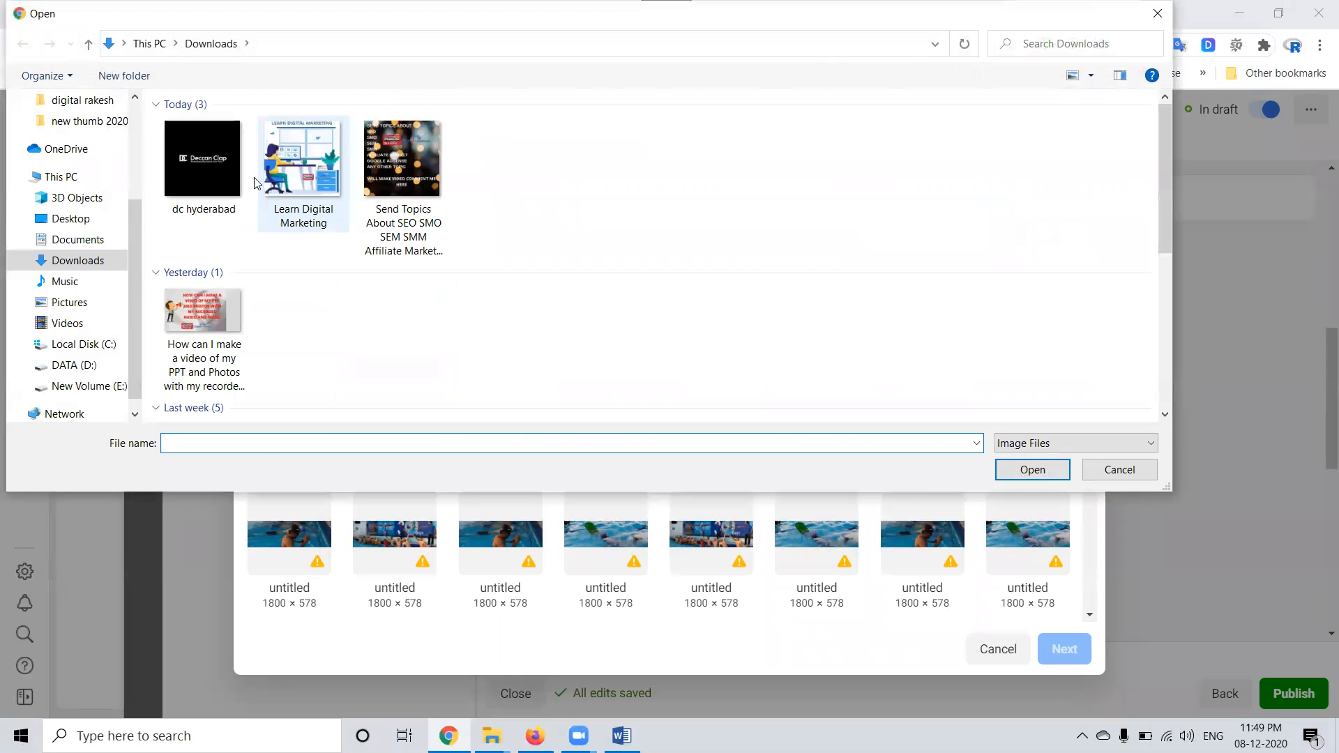
key(Escape)
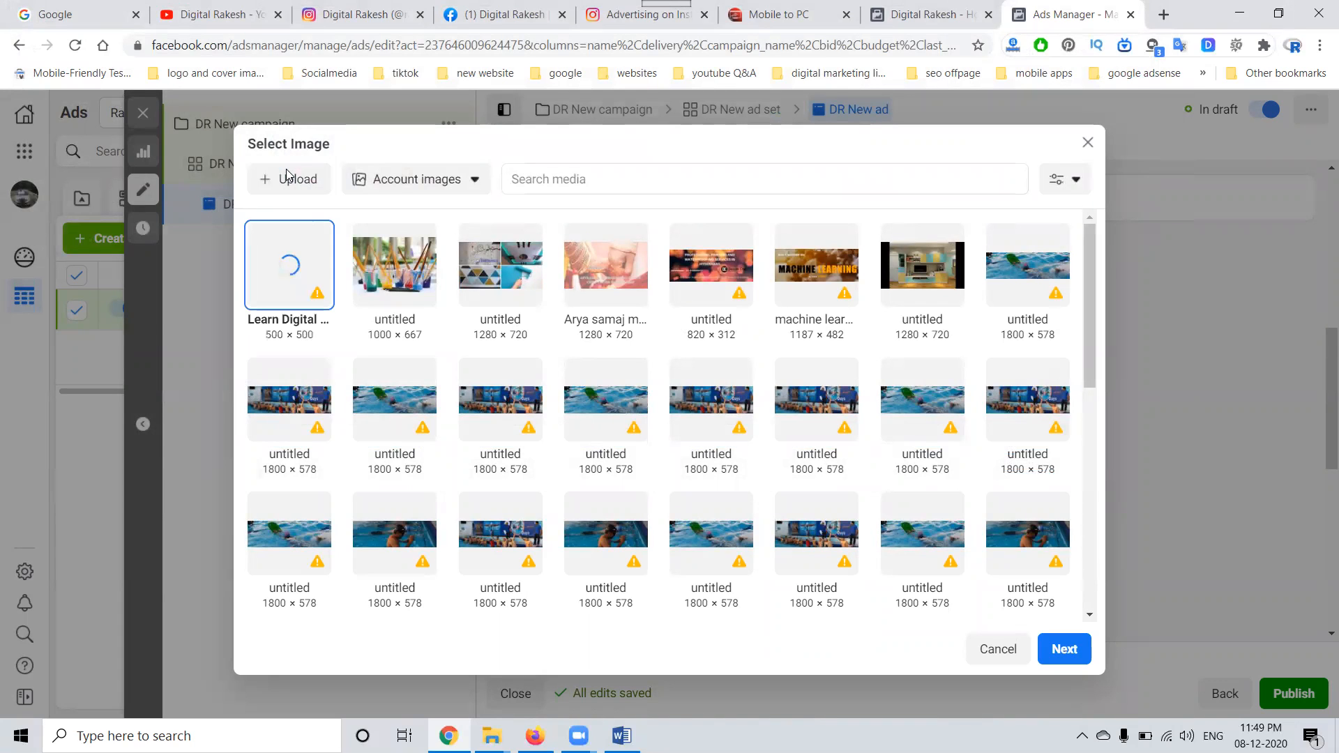
mouse_move(318, 305)
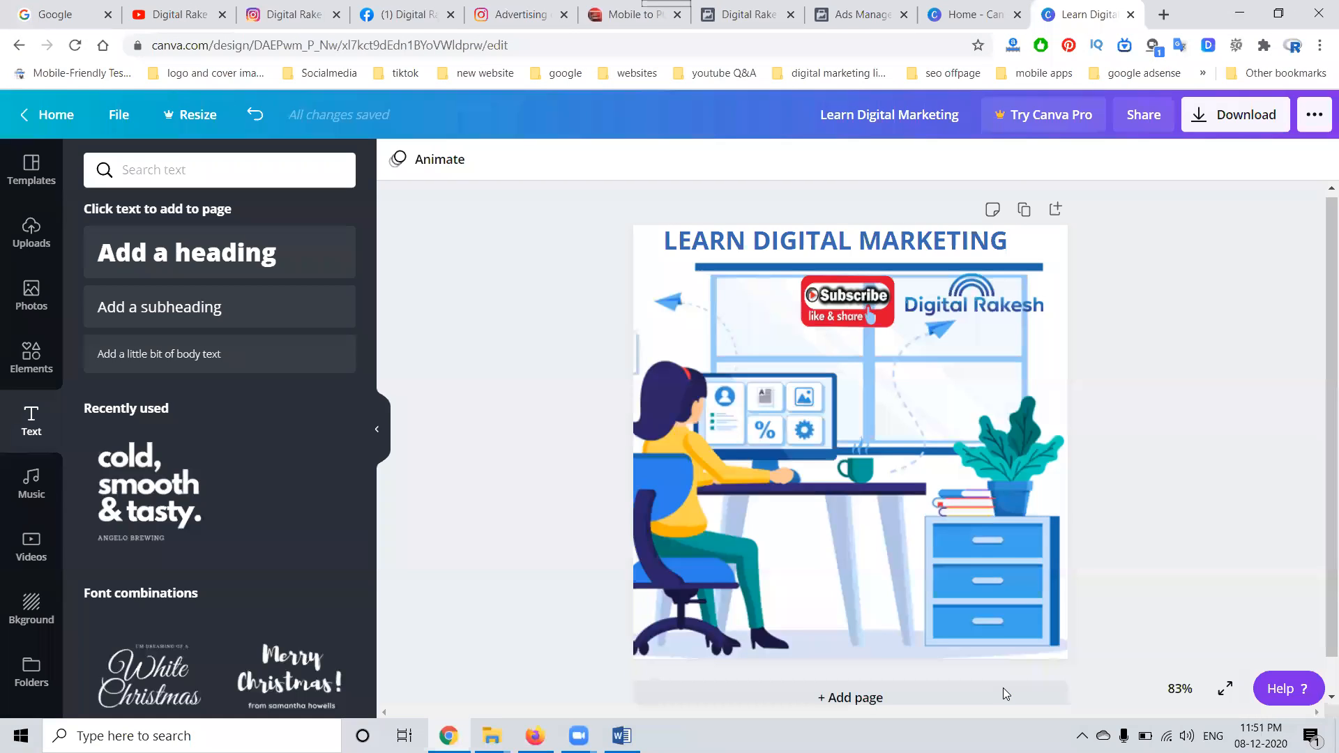
Step: Download the Learn Digital Marketing design from Canva as a JPG file
click(1235, 115)
click(1181, 236)
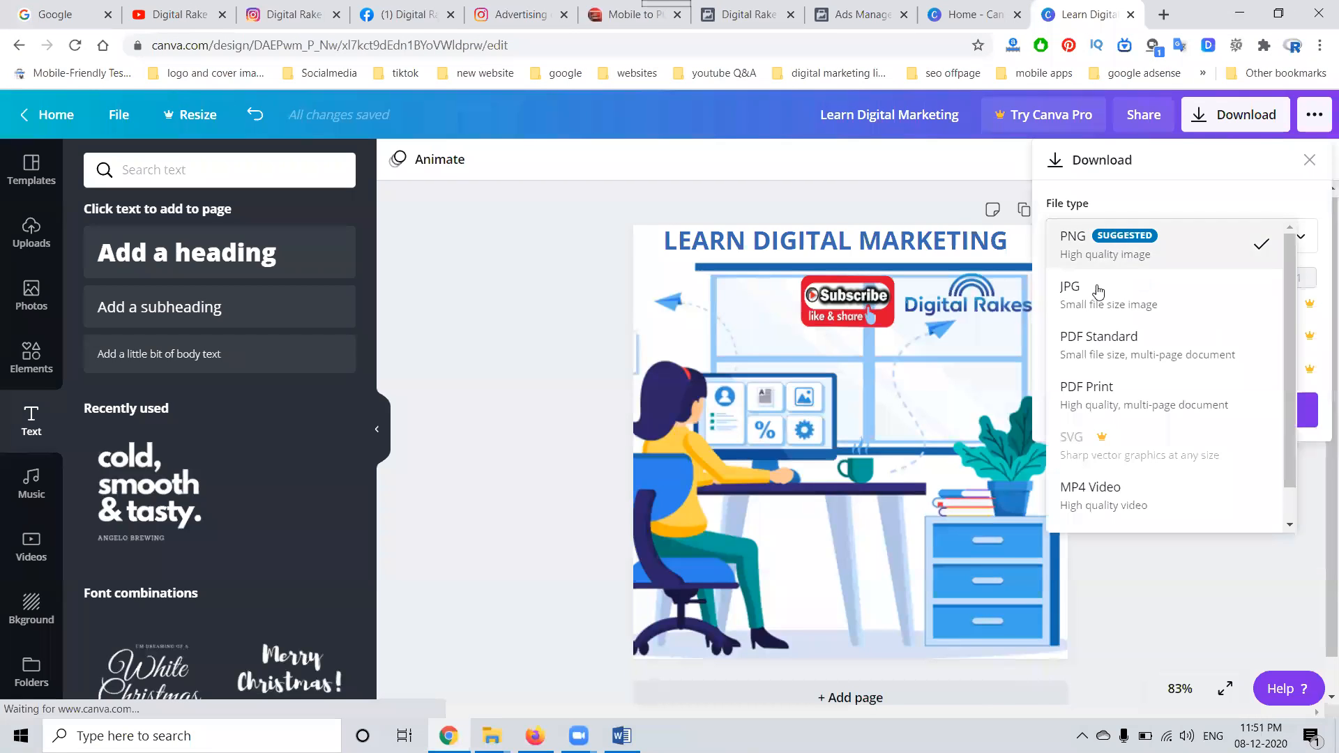
click(1088, 287)
click(1136, 404)
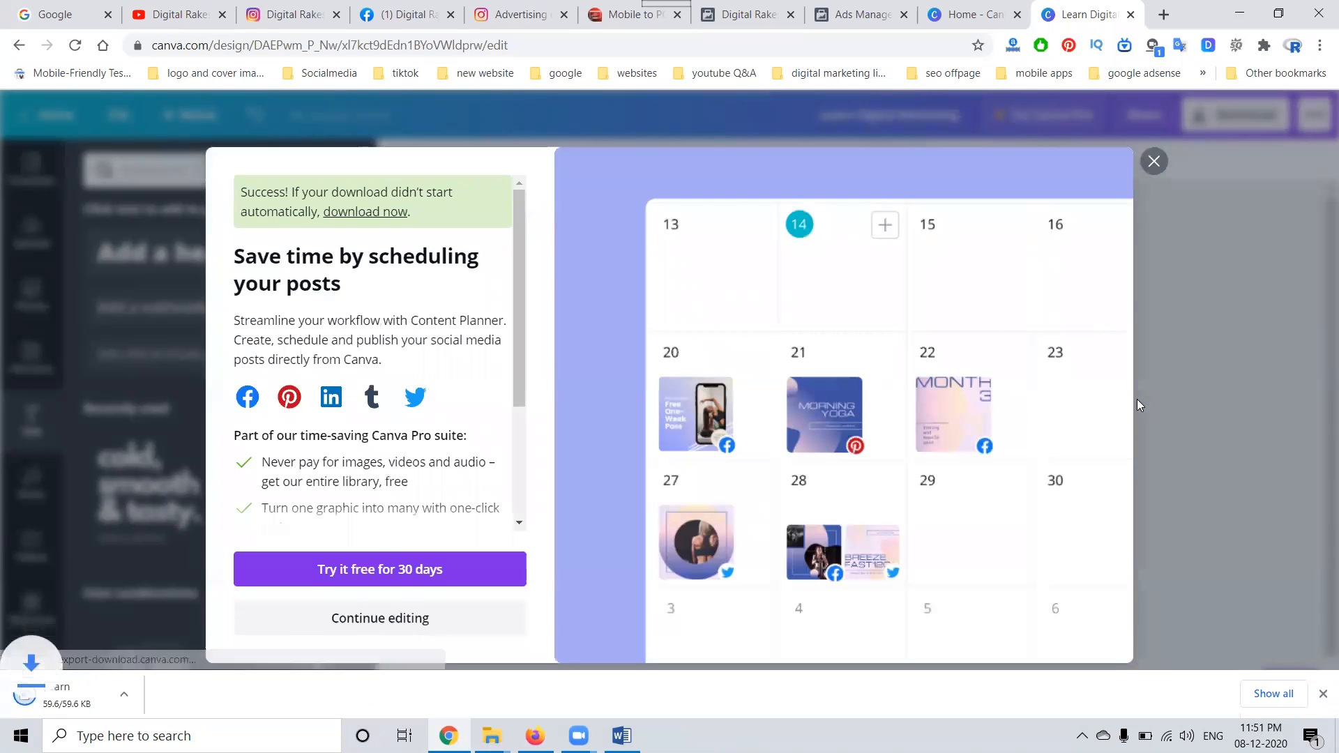
Step: Switch to Ads Manager, upload Learn Digital Marketing (1) from the Downloads folder and proceed with it as the ad image
click(873, 7)
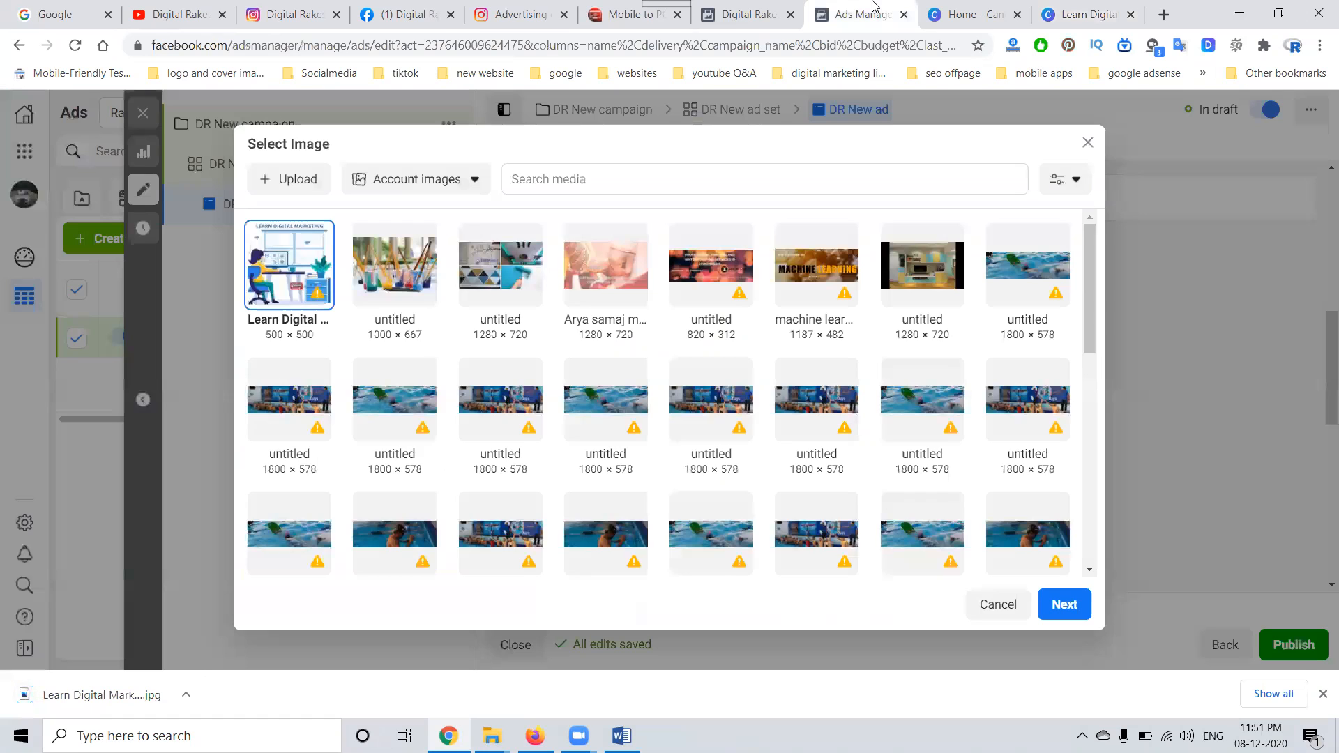
click(281, 180)
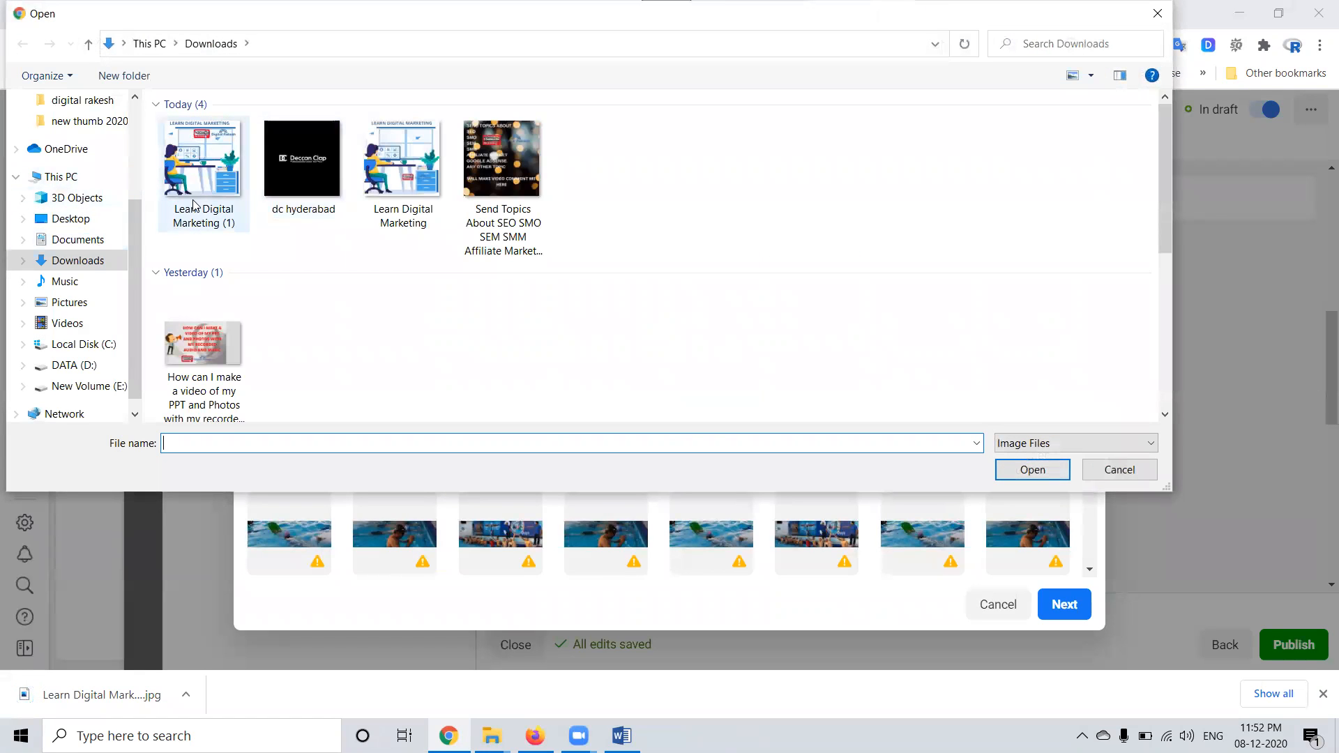
double_click(195, 204)
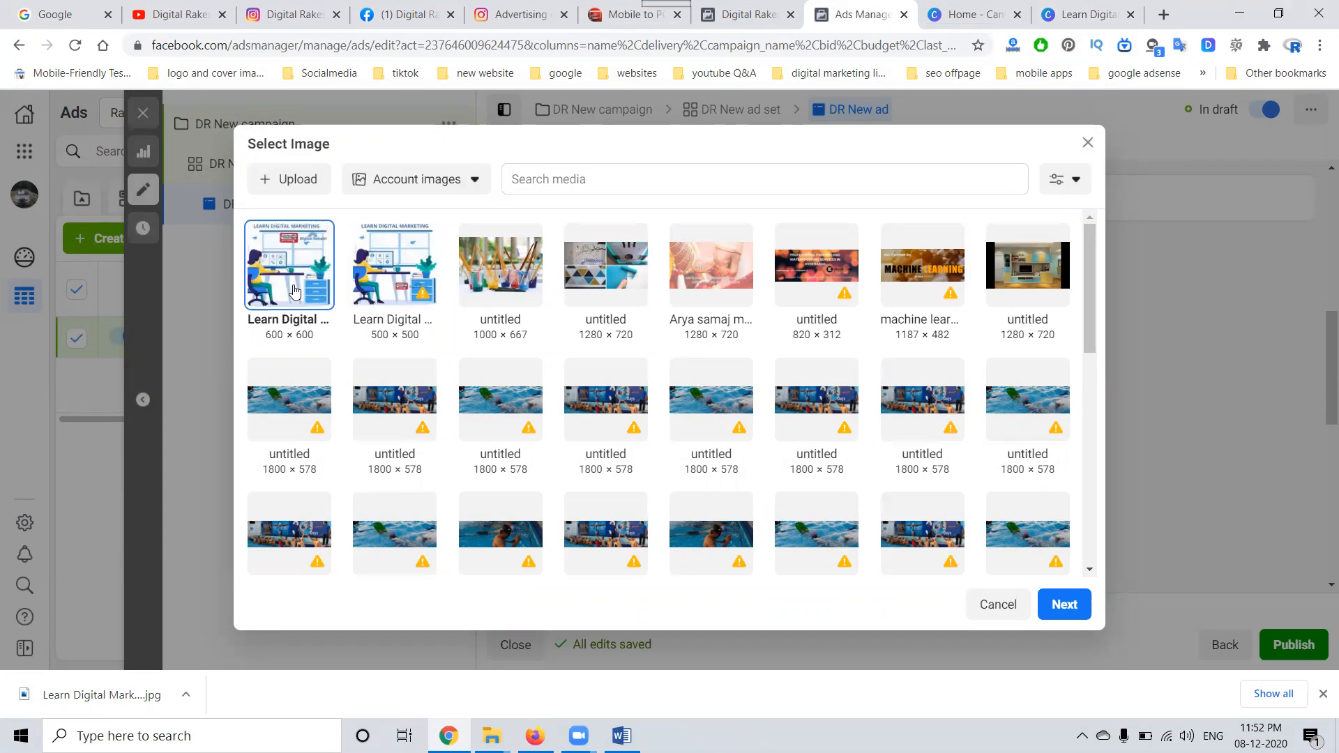
click(1067, 605)
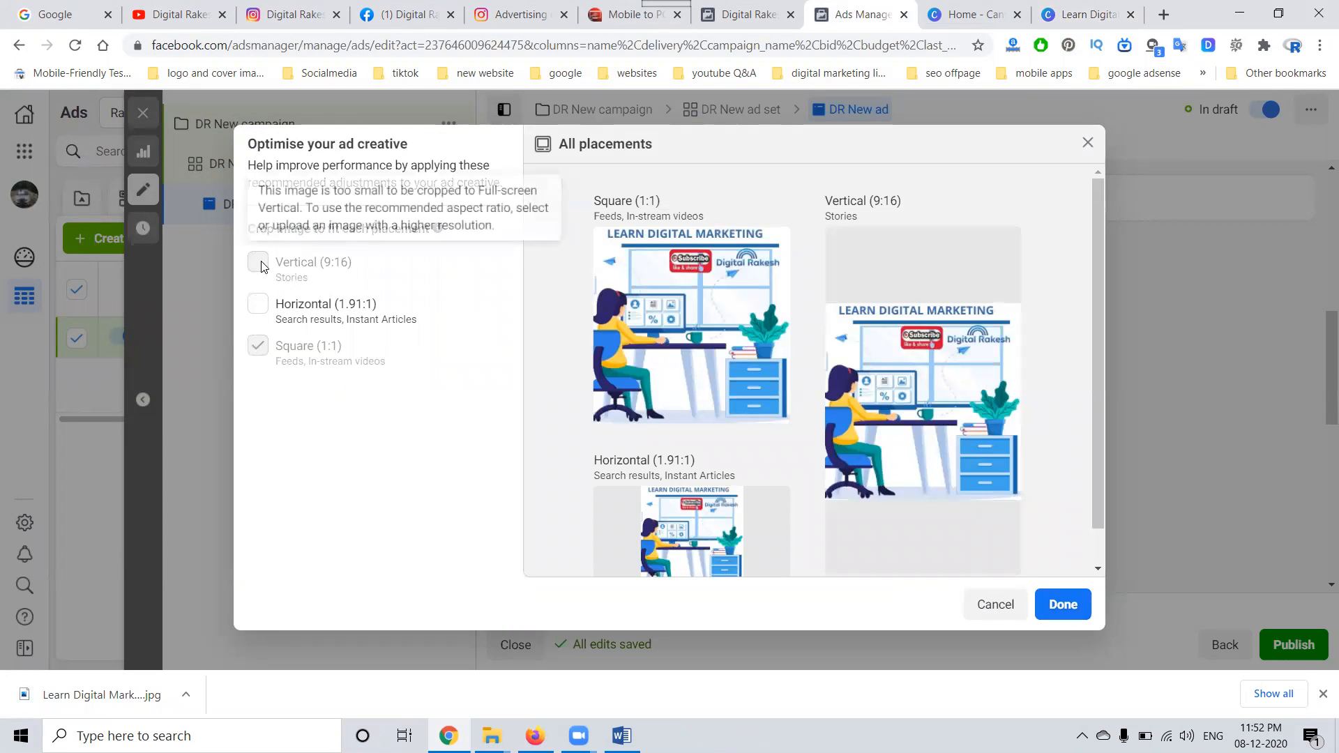
Step: Crop the ad image to Horizontal (1.91:1) for search results and Instant Articles, check the placement previews and apply it
click(259, 301)
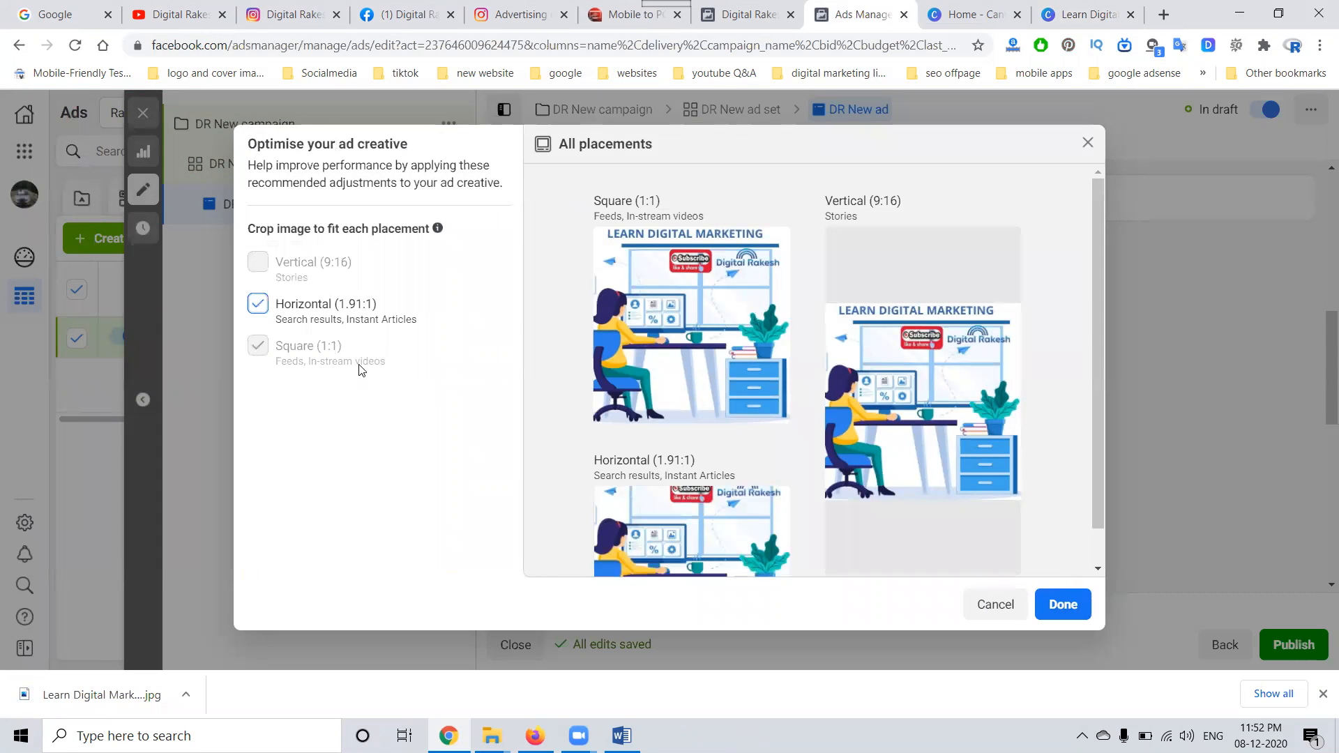
scroll(1070, 514, down, 1)
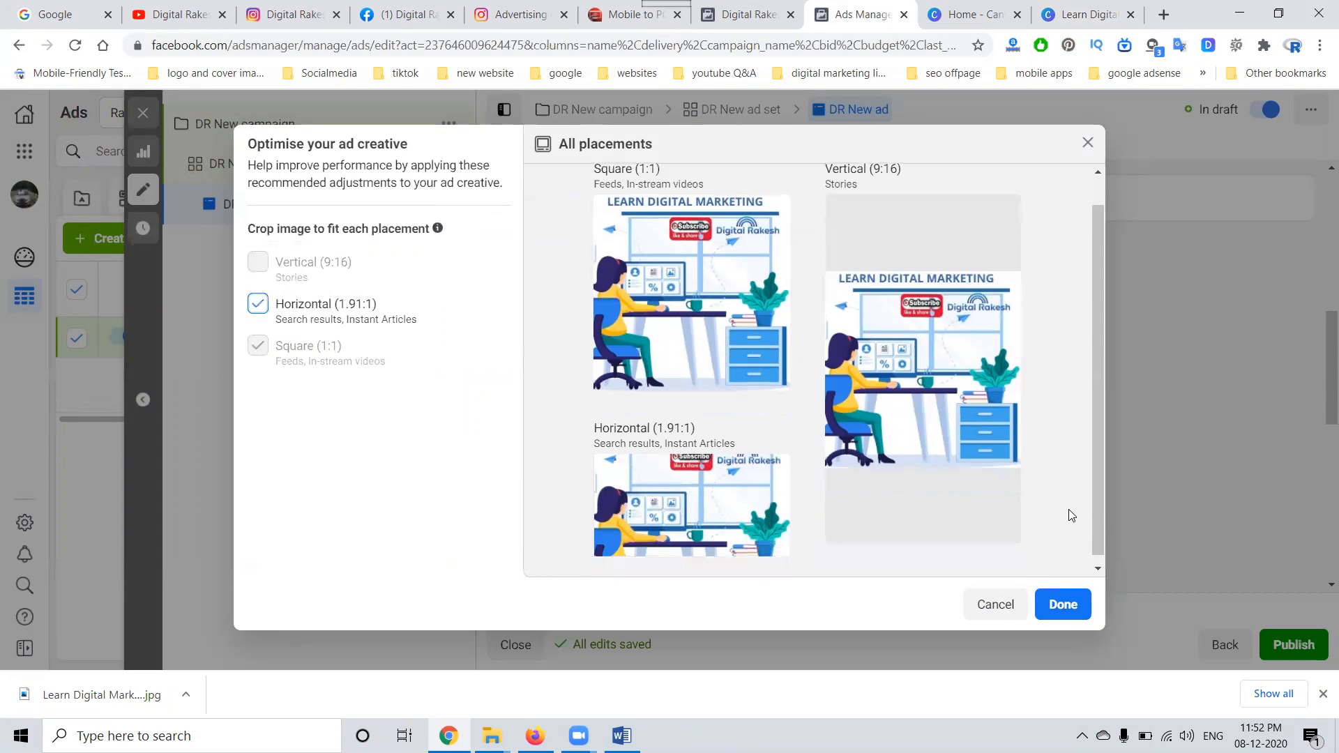
mouse_move(621, 225)
scroll(618, 220, up, 1)
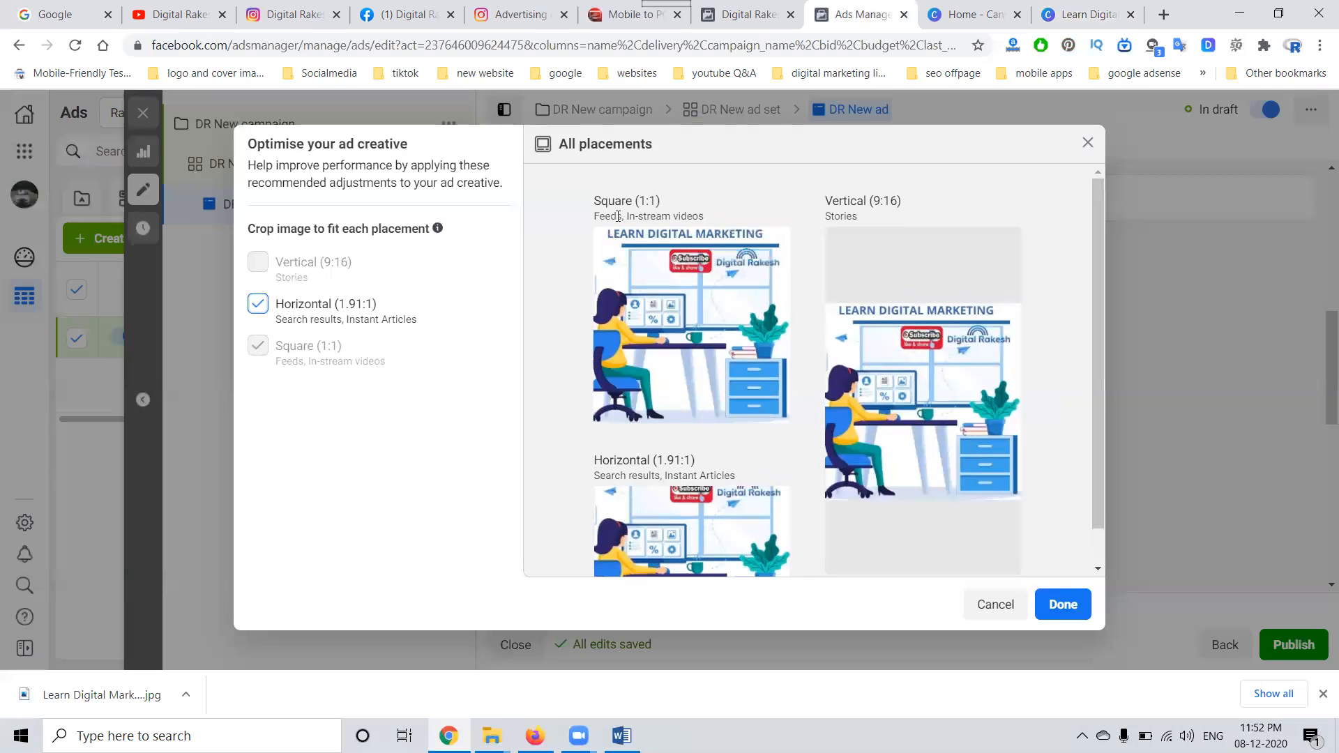
click(1080, 607)
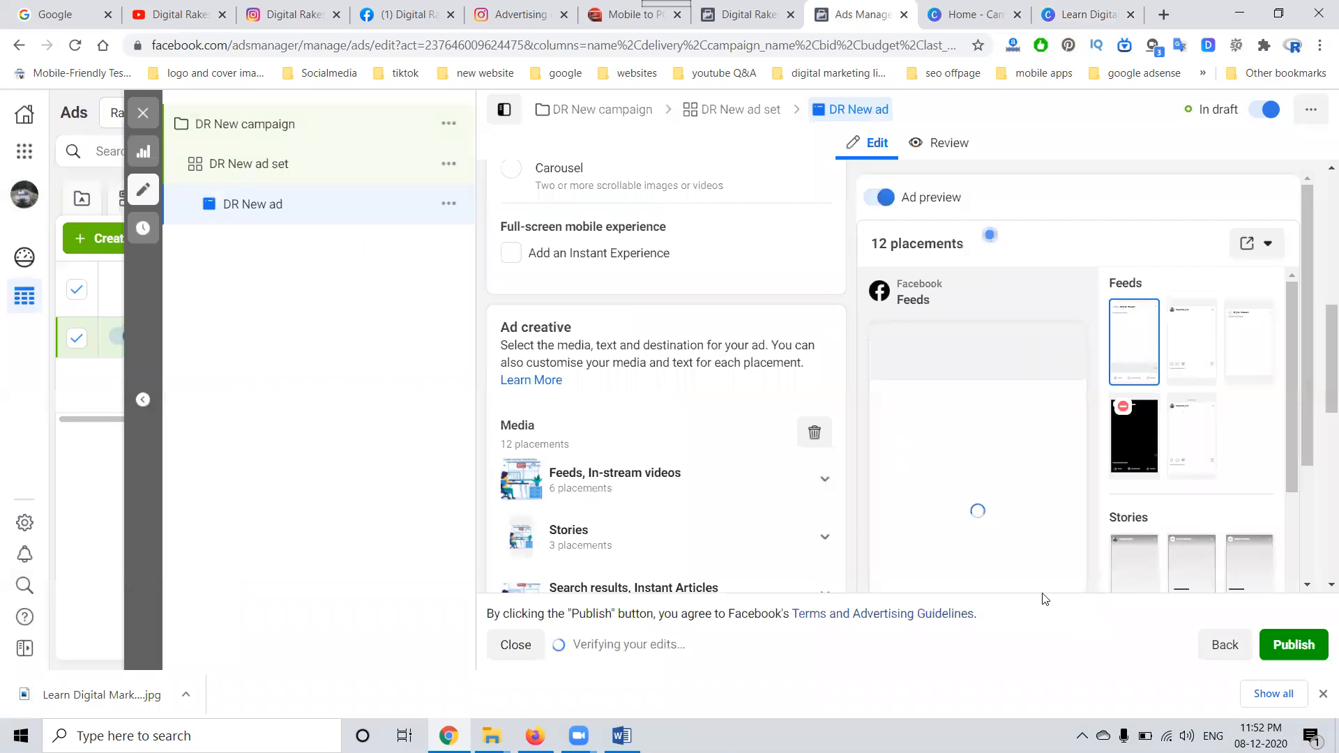
Step: Replace the ad's primary text with "Learn Free Advanced Digital Marketing", copied from the smo content Word document
scroll(557, 343, down, 6)
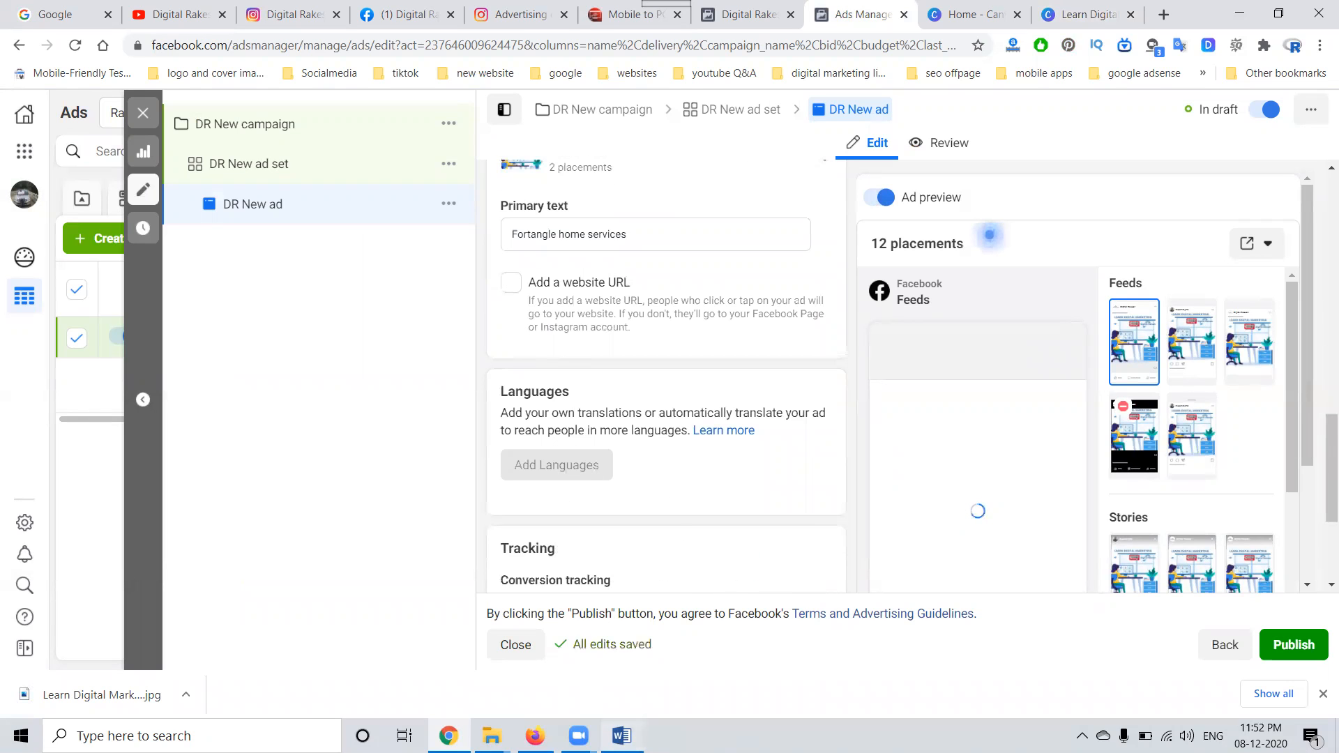
click(622, 736)
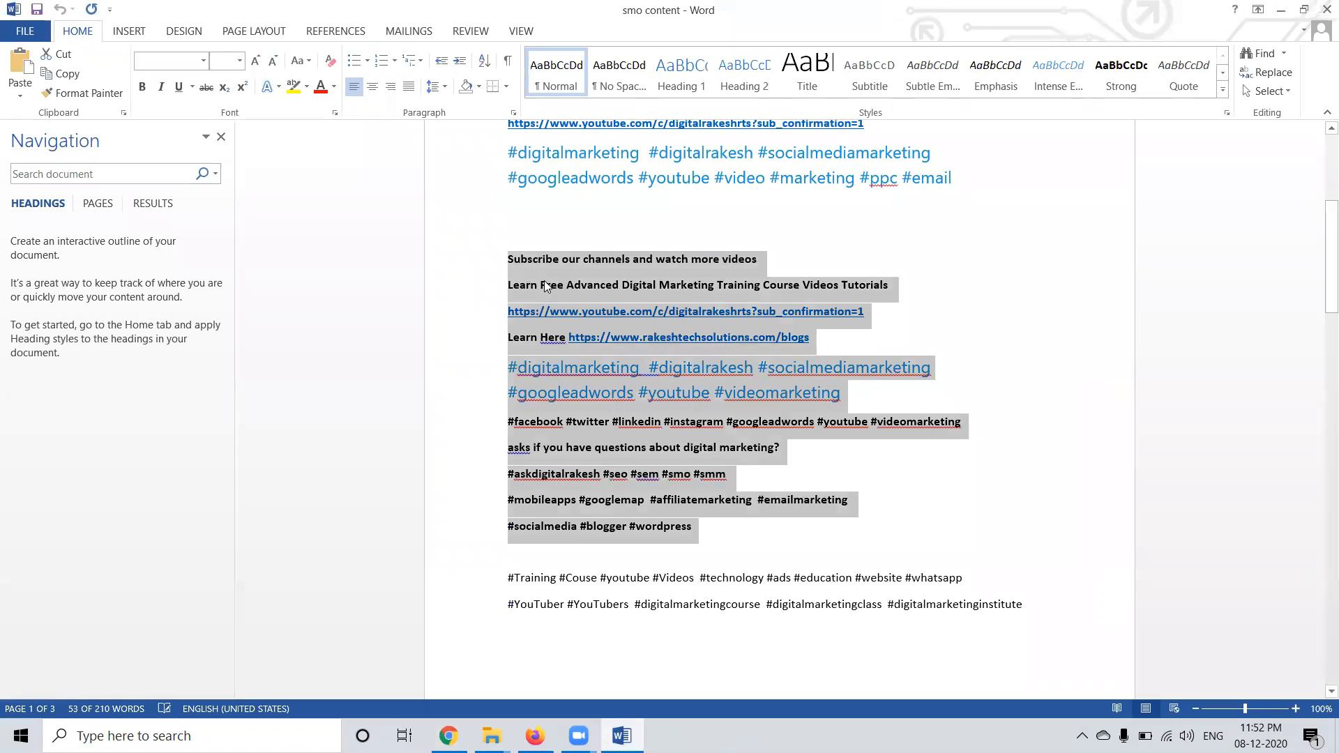
drag(513, 283, 706, 287)
key(ctrl+c)
key(alt+Tab)
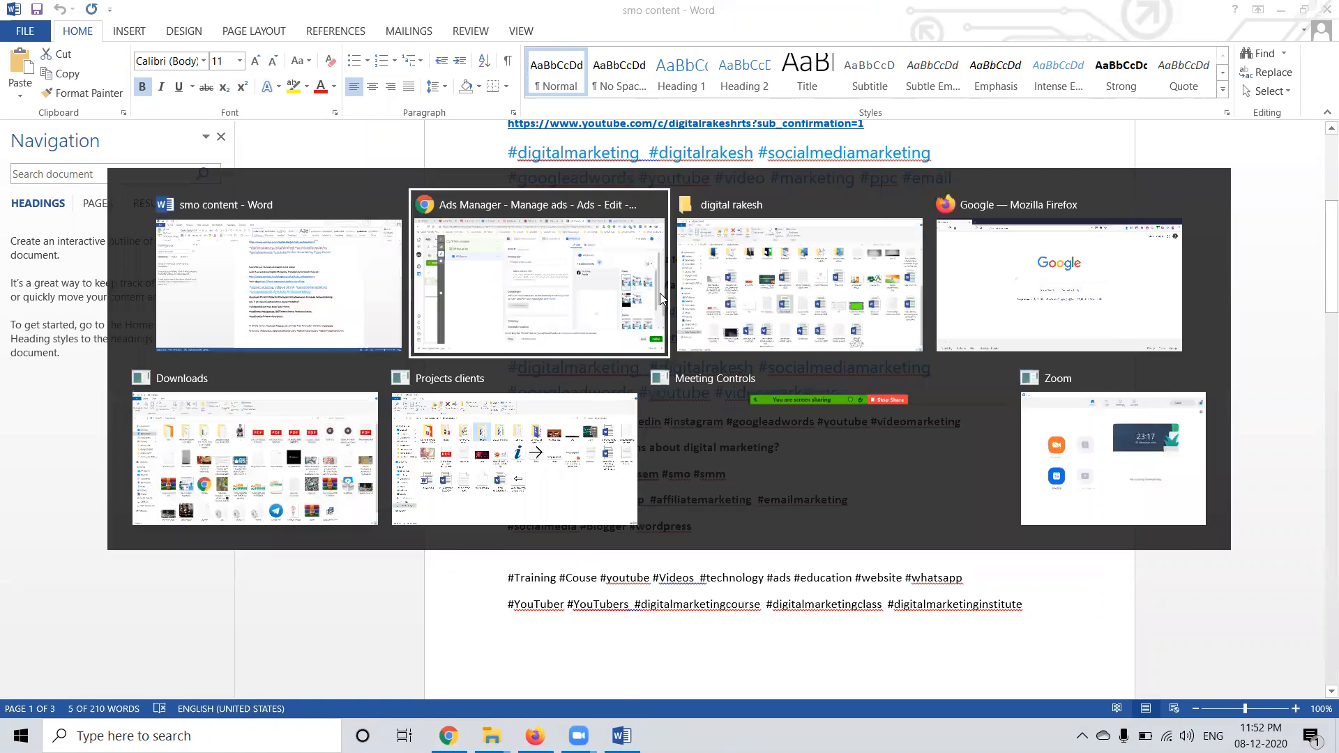
double_click(589, 237)
key(ctrl+a)
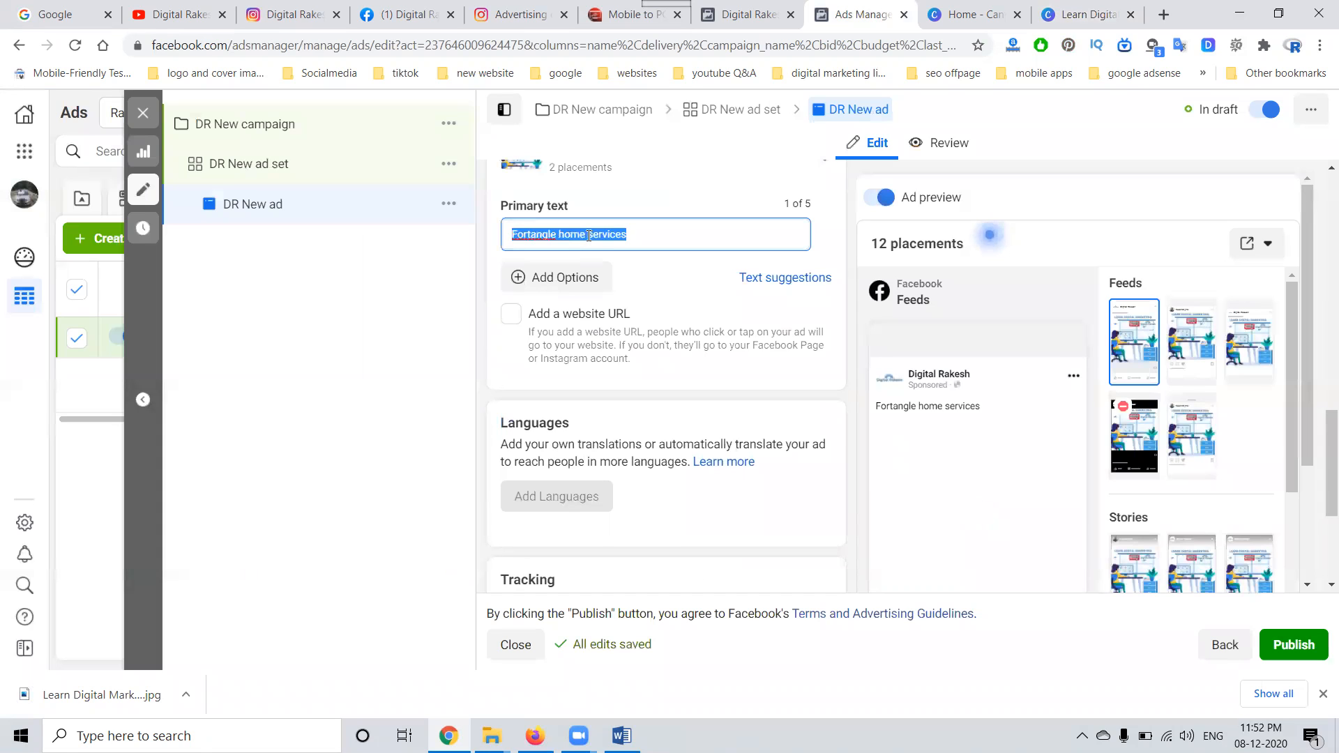
key(ctrl+v)
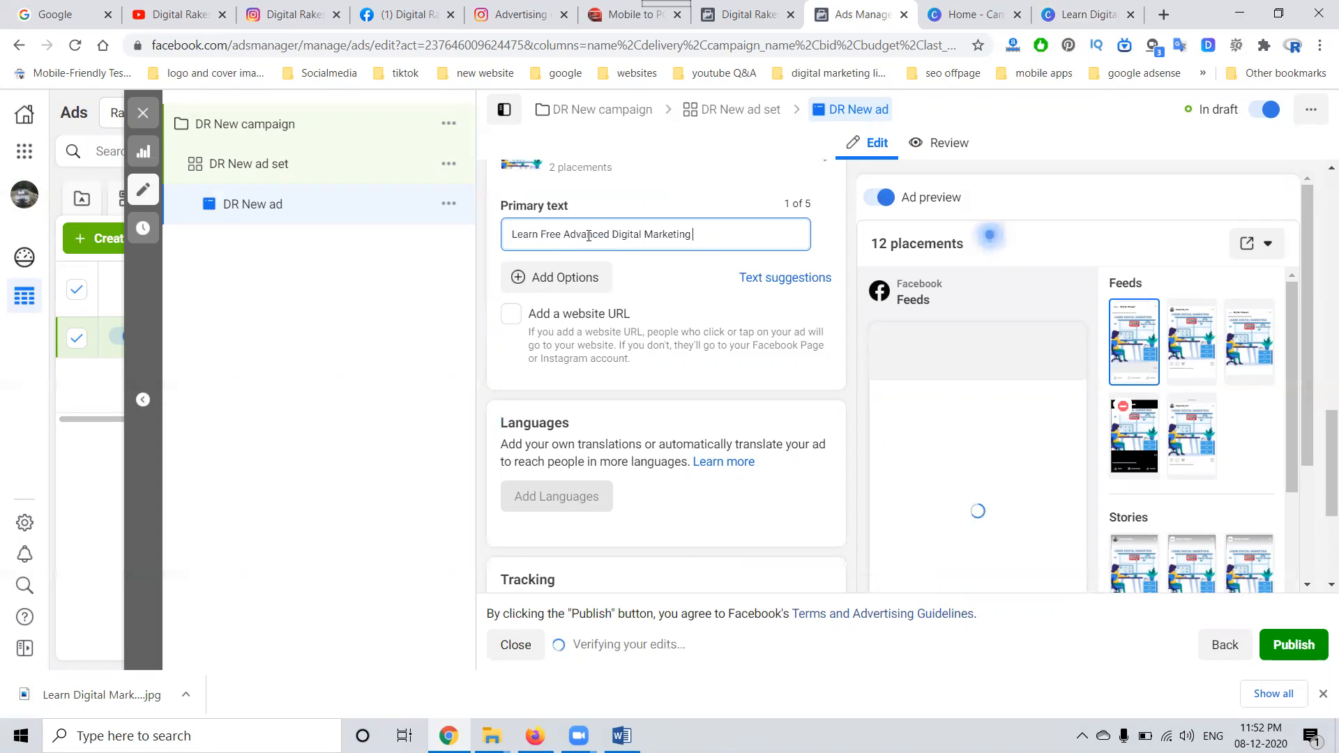
Step: Enable a website URL for the ad and set its headline to "Learn Free Advanced Digital Marketing"
click(511, 314)
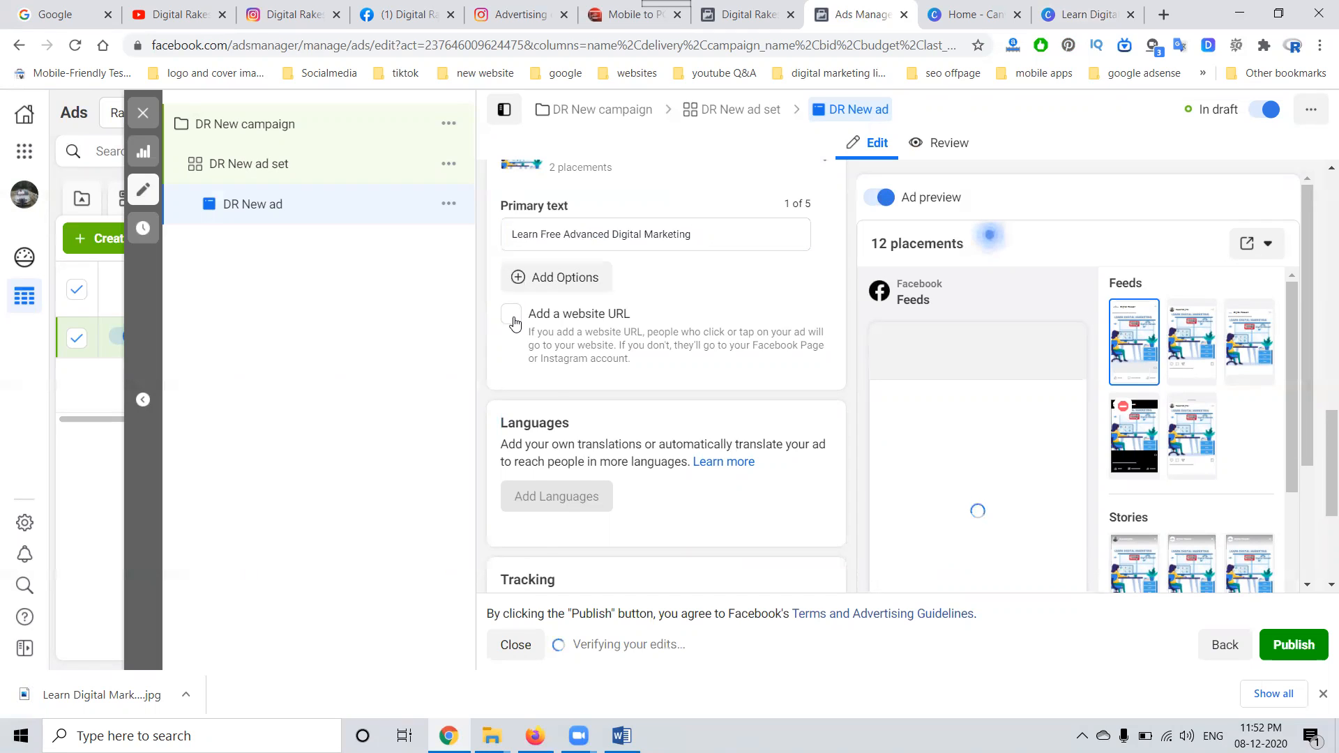
click(544, 414)
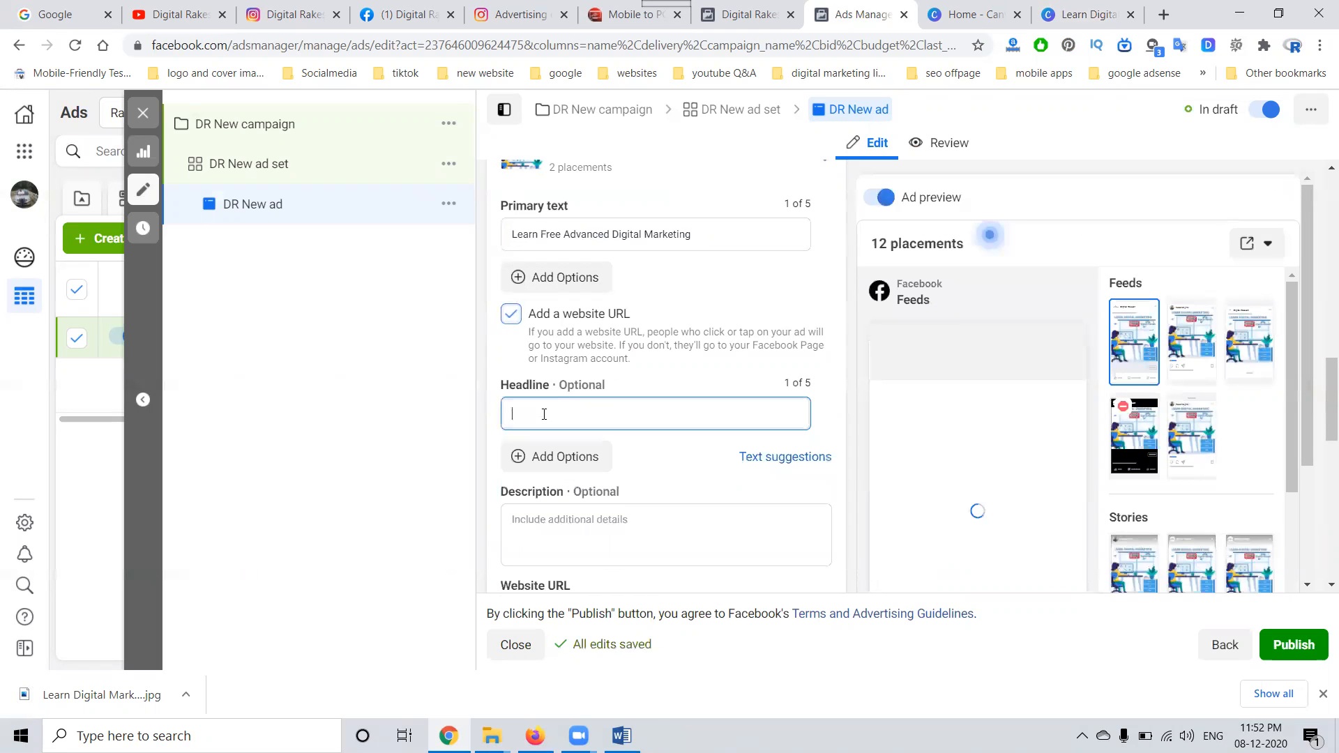
key(ctrl+v)
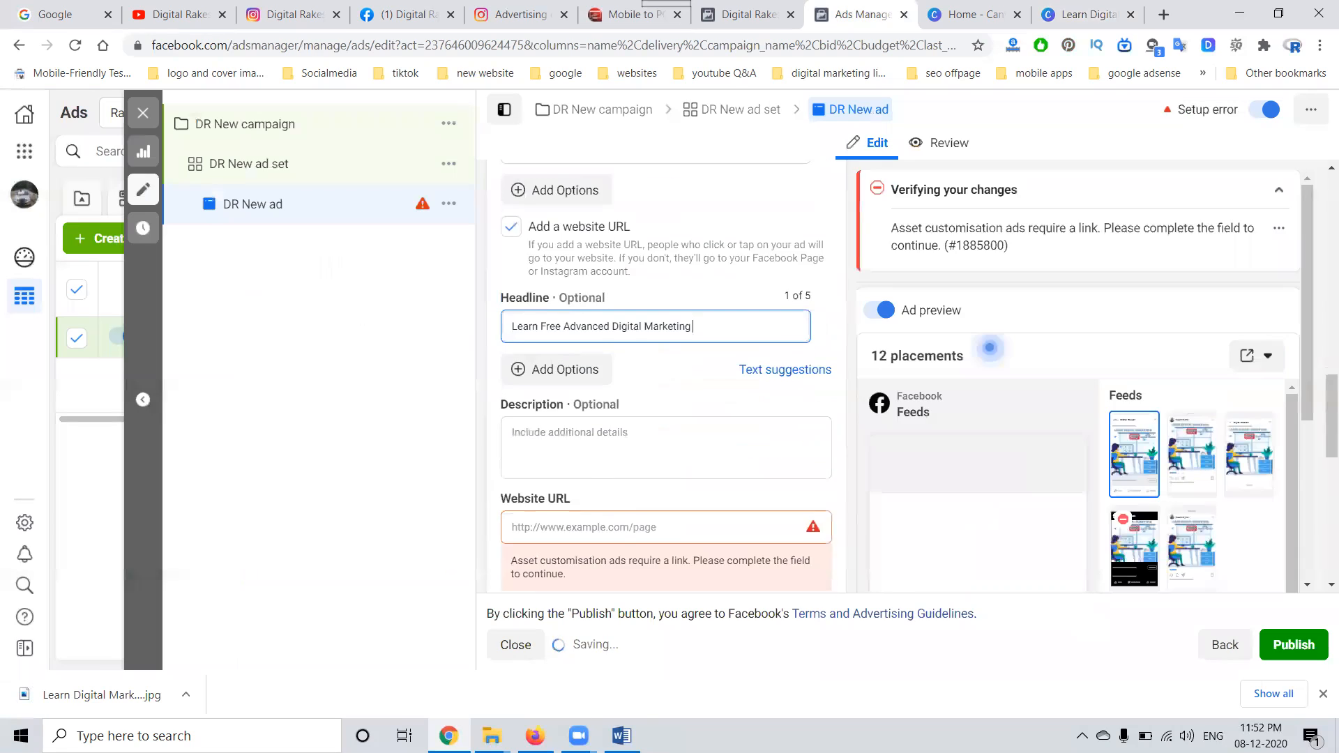
key(alt+Tab)
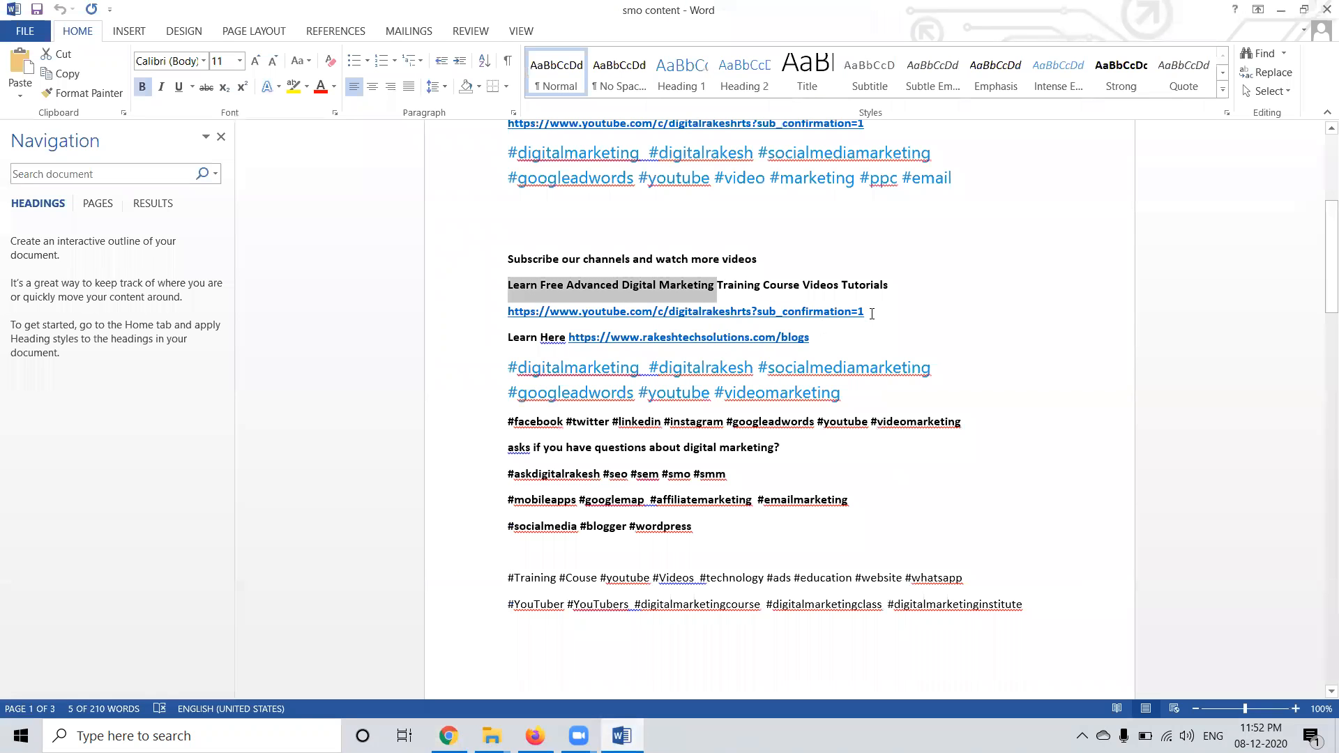
drag(871, 313, 476, 324)
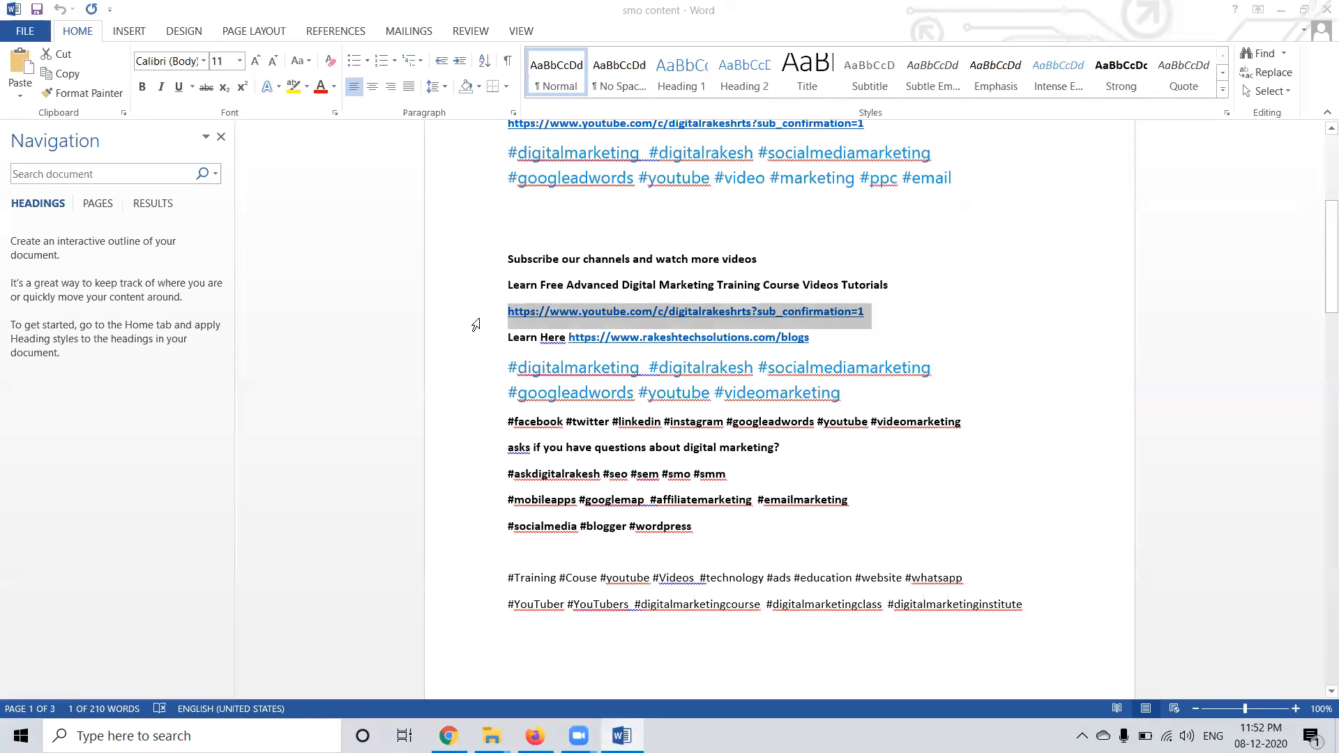
key(ctrl+c)
key(alt+Tab)
click(555, 528)
key(ctrl+v)
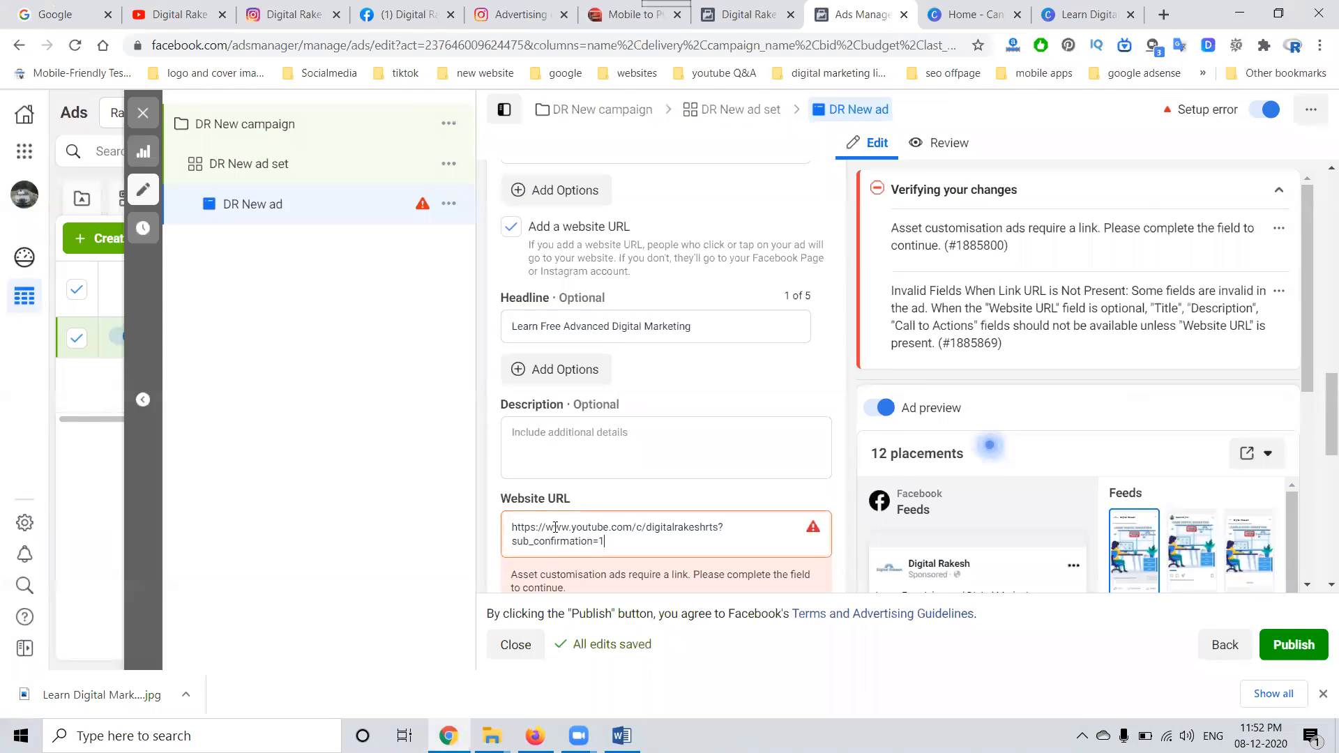
Step: Copy "Subscribe our channels and watch more videos Learn Free Advanced Digital Marketing Training Course Videos Tutorials" from the Word document into the ad's description
key(alt+Tab)
drag(509, 259, 896, 287)
key(ctrl+c)
key(alt+Tab)
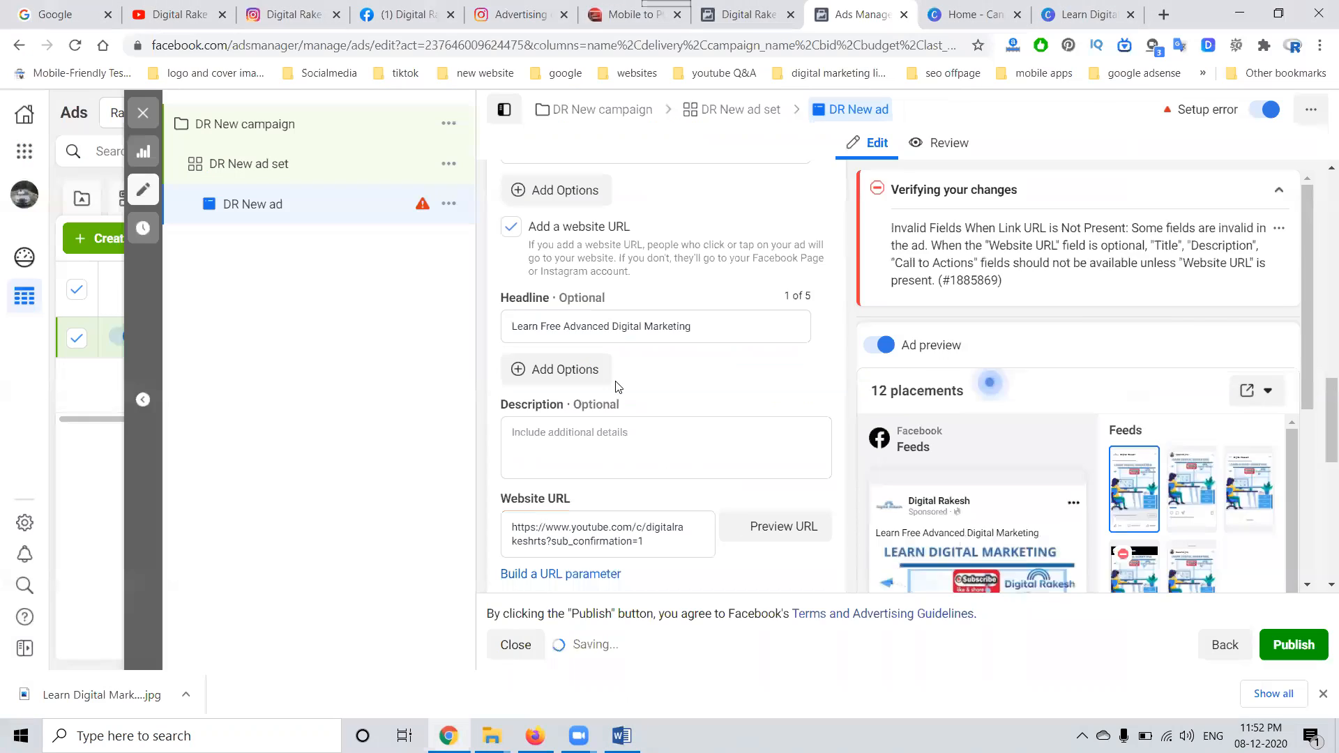
click(570, 451)
key(ctrl+v)
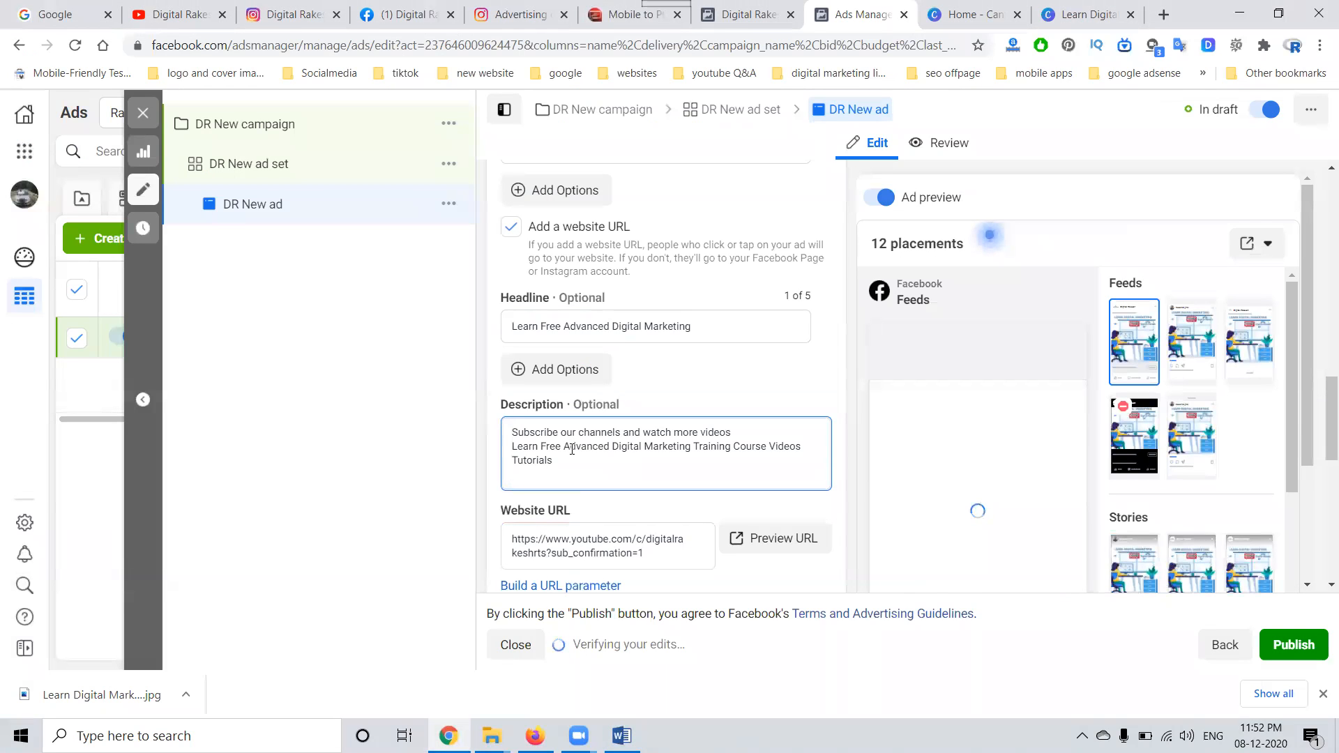
Step: Set the ad's call to action to Subscribe and check the Facebook Feeds preview
scroll(755, 319, down, 4)
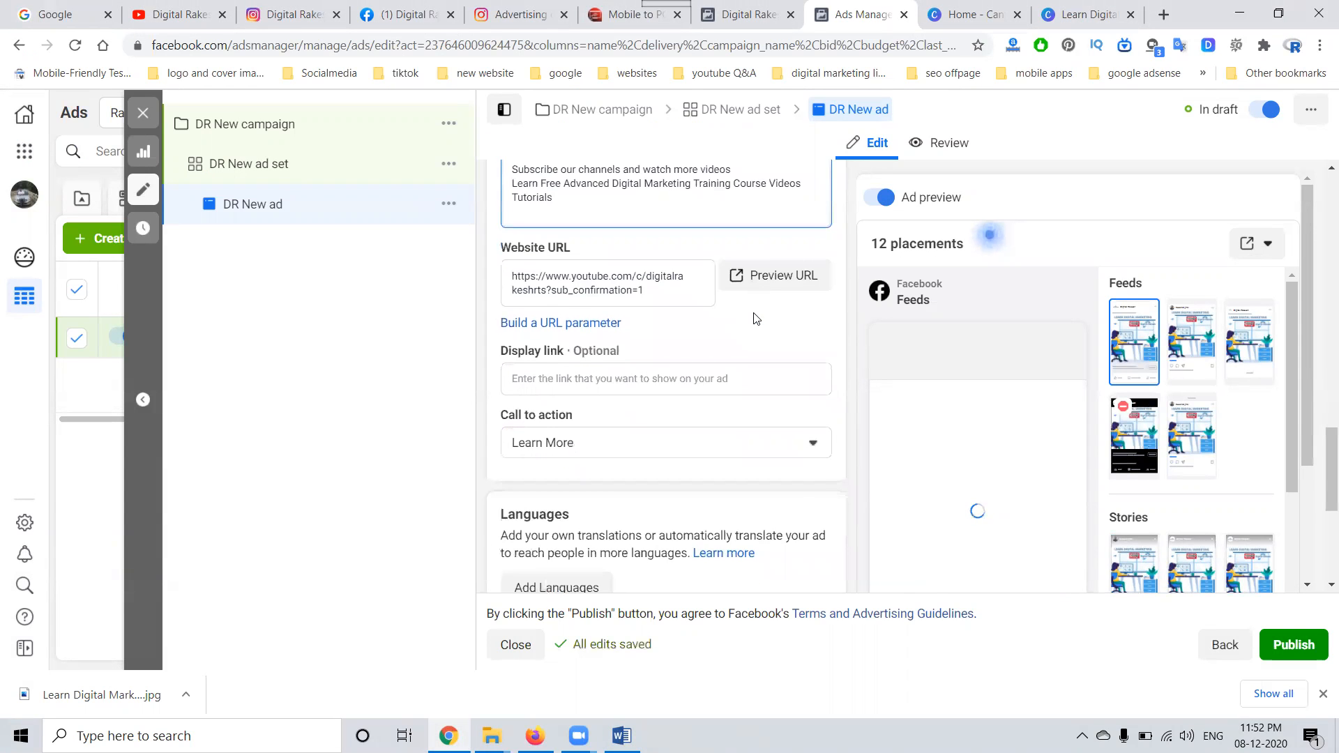
scroll(755, 318, down, 1)
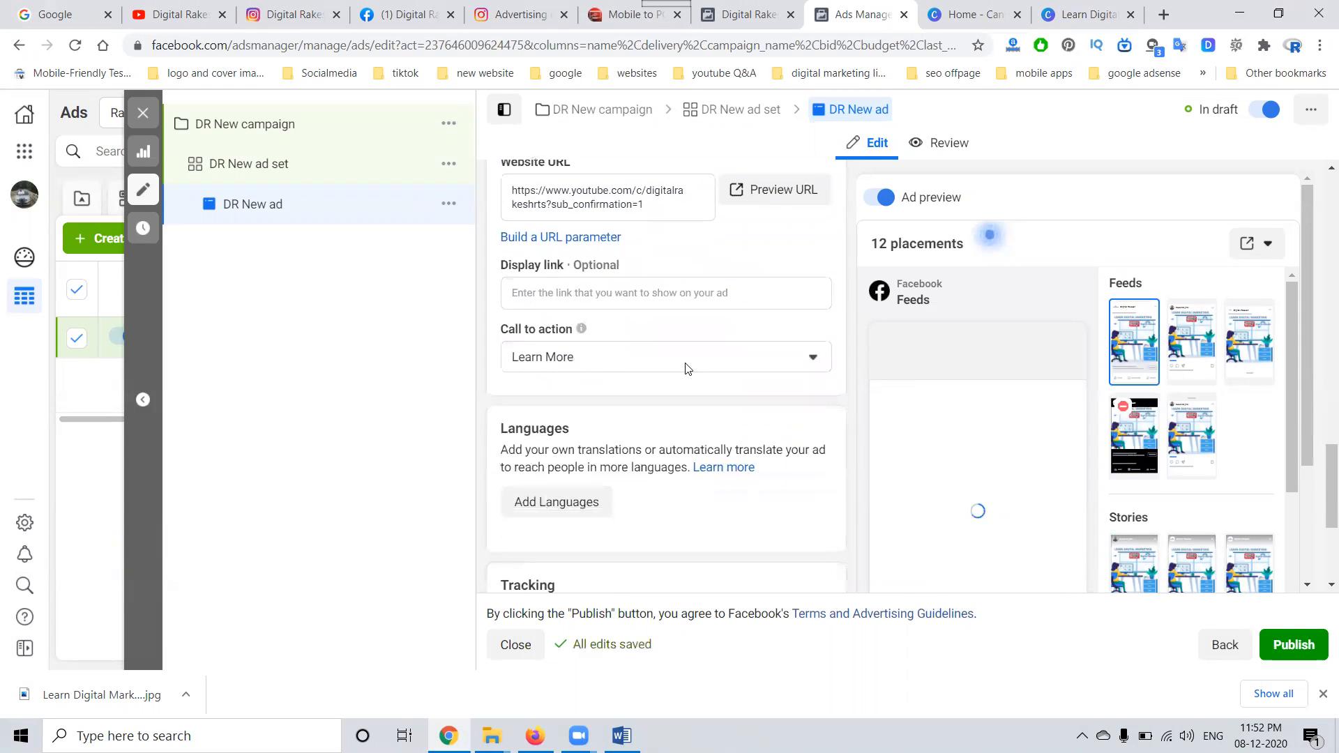
click(595, 355)
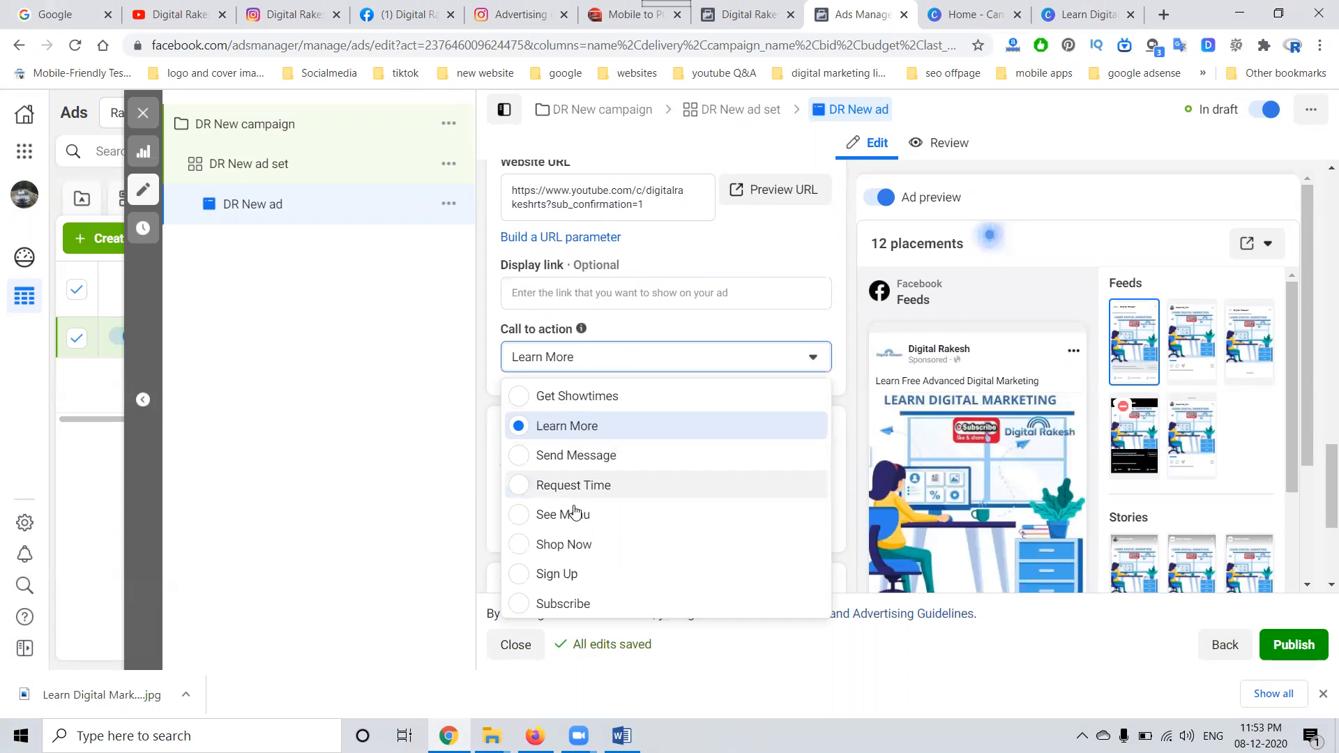
click(562, 604)
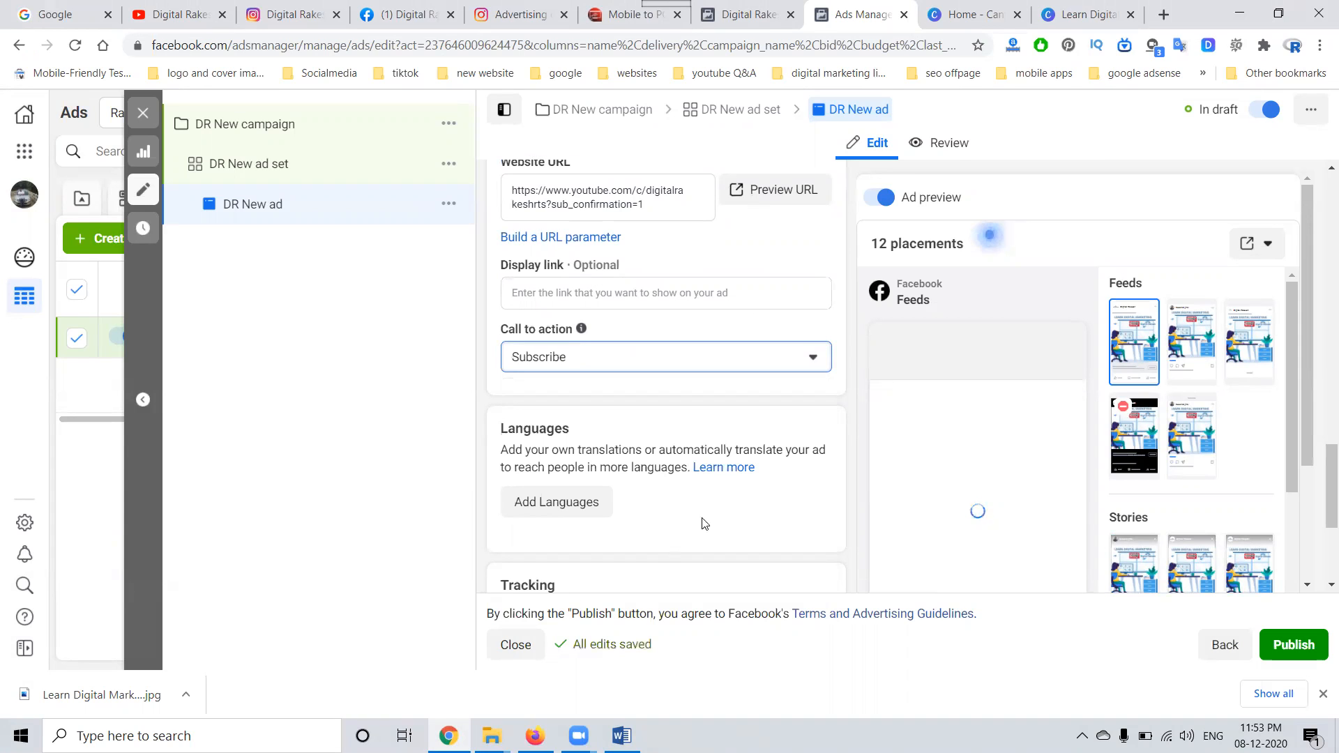
mouse_move(938, 436)
click(1069, 296)
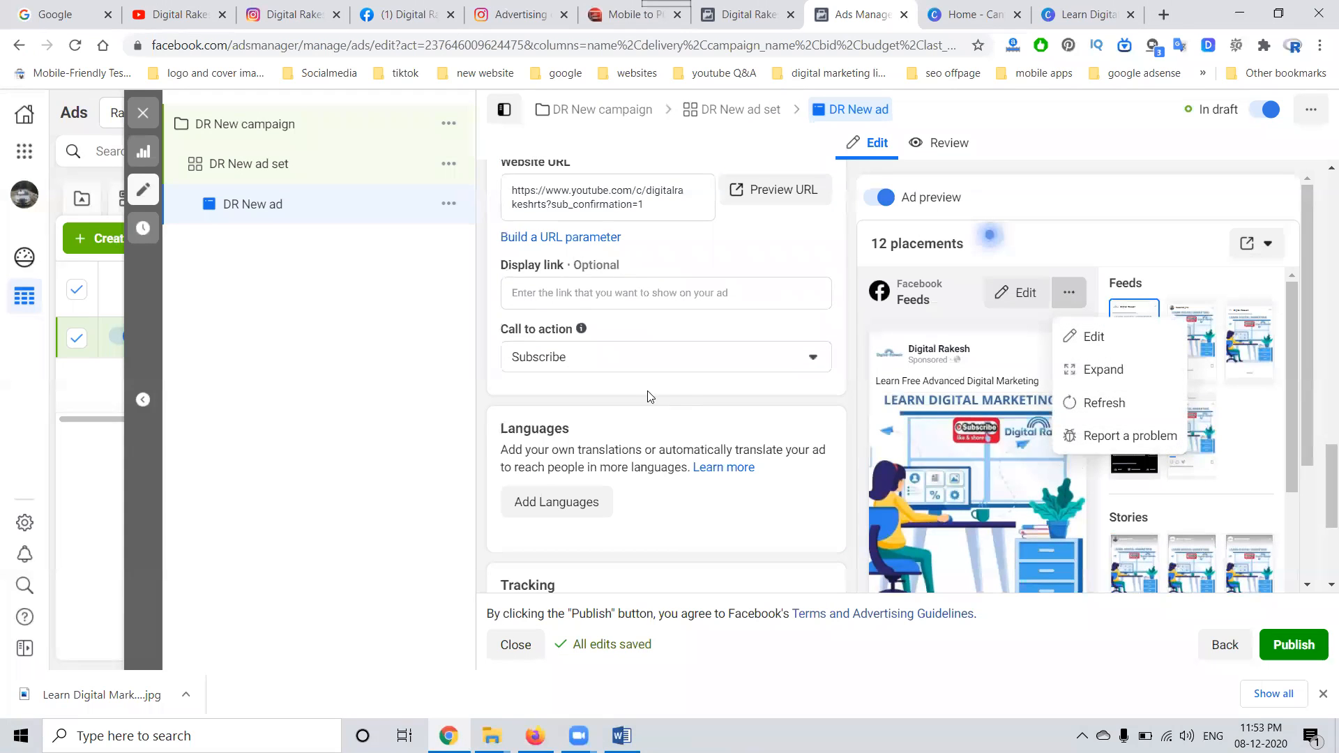
Step: Look over the ad's language management options and its tracking settings without changing them
scroll(647, 396, down, 2)
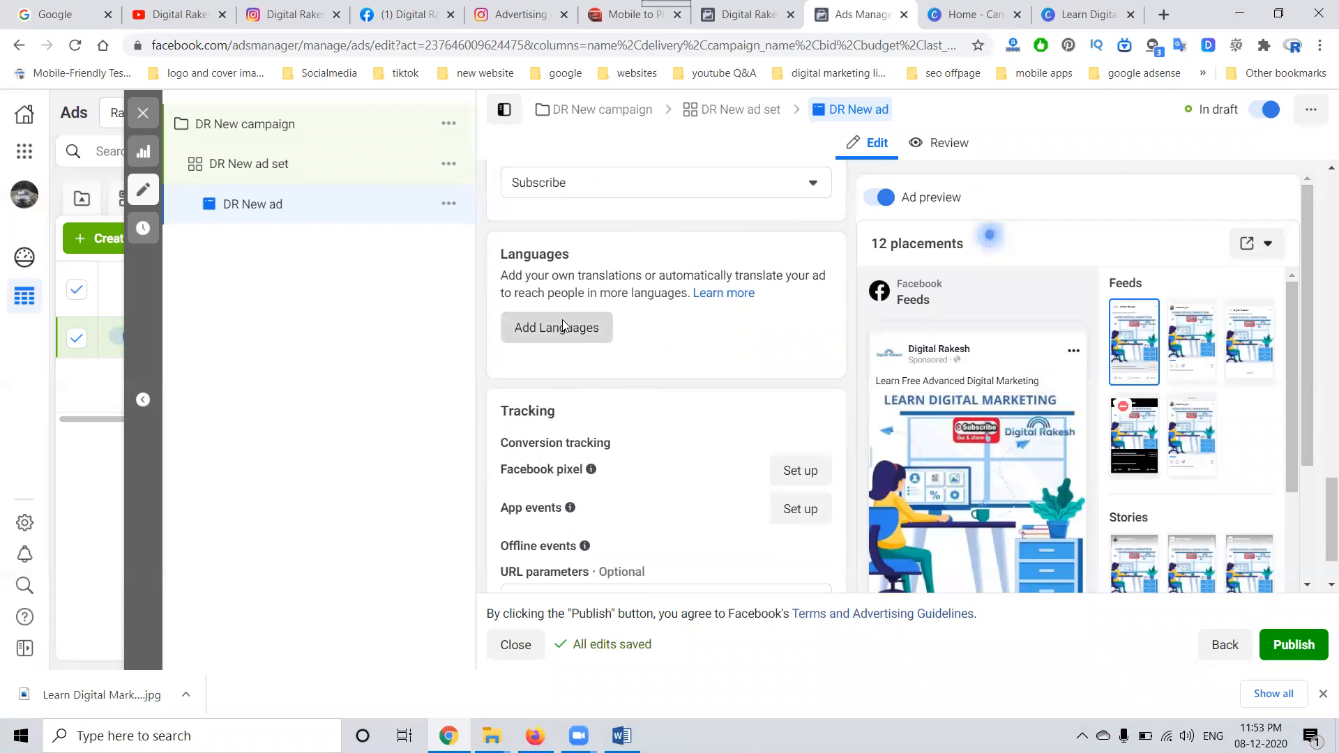
click(562, 326)
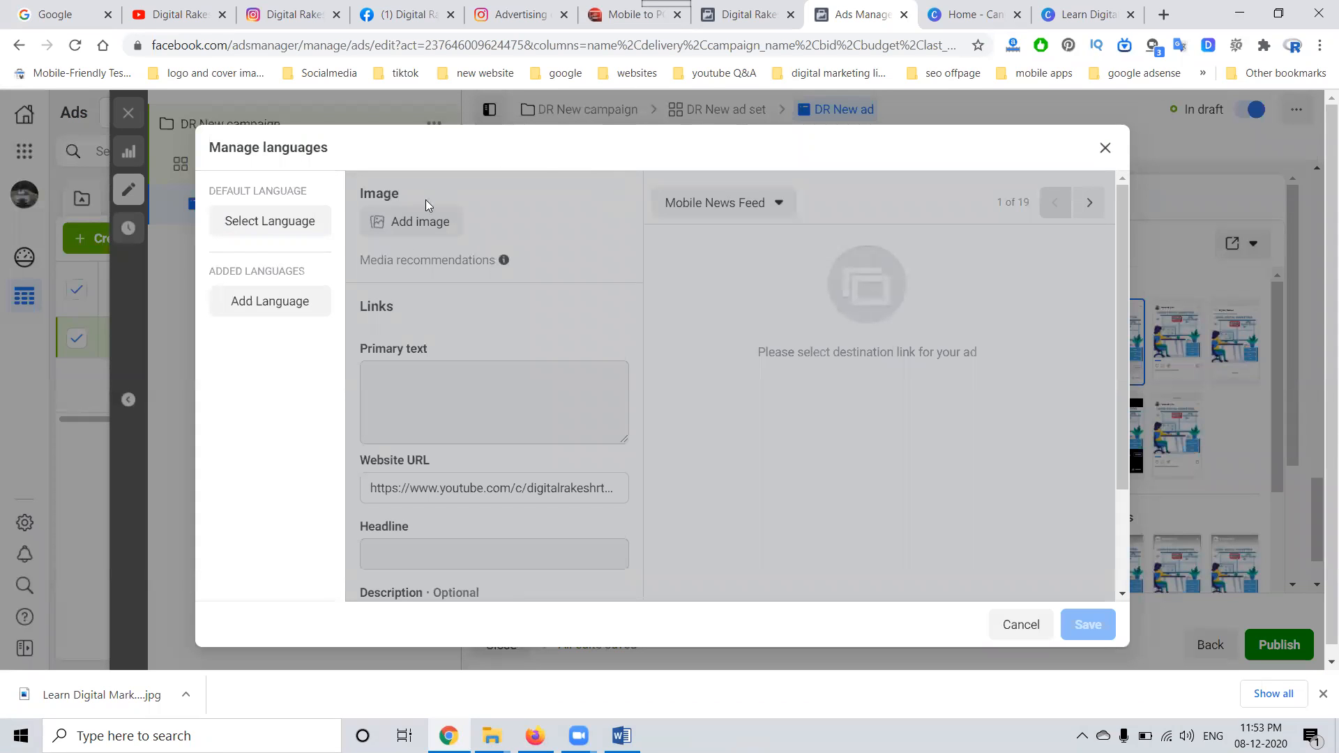
click(1105, 147)
scroll(576, 355, down, 1)
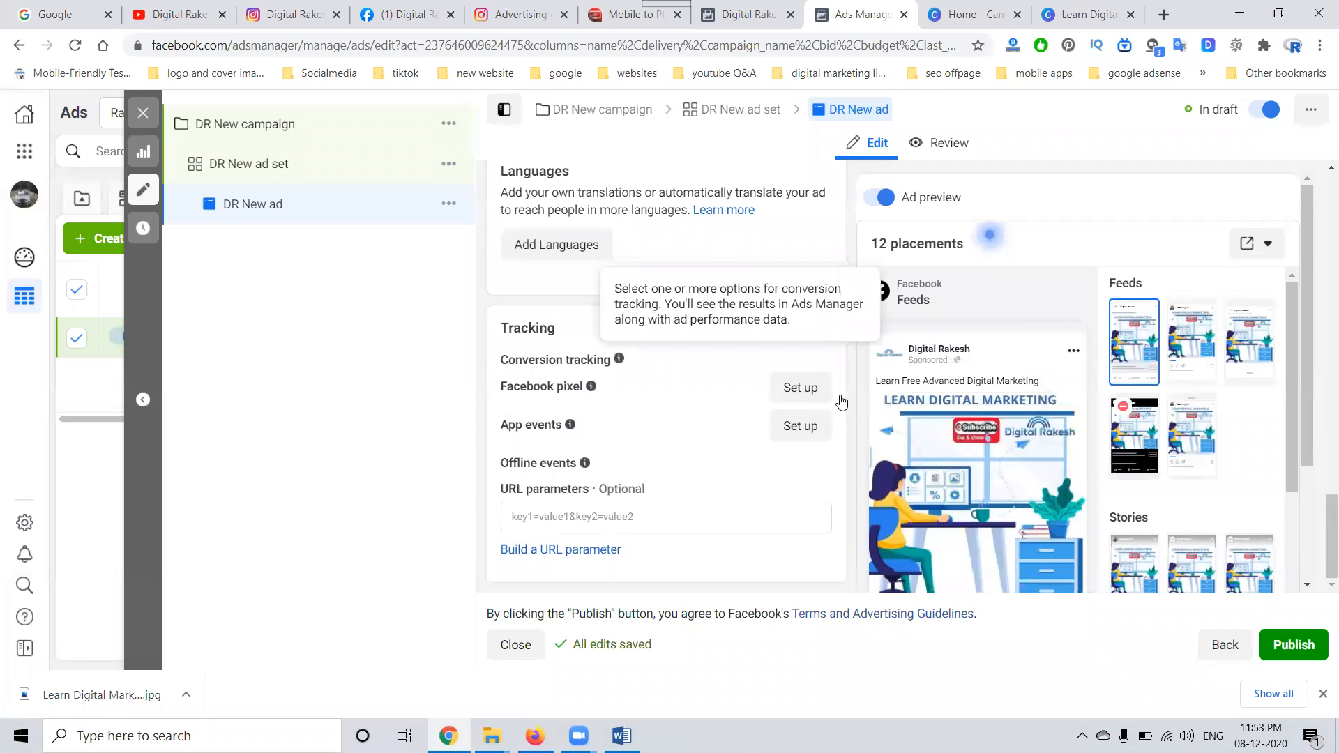
scroll(976, 391, down, 2)
Step: Publish the DR New campaign together with its ad set and ad, and look back over the ad's content
click(1294, 645)
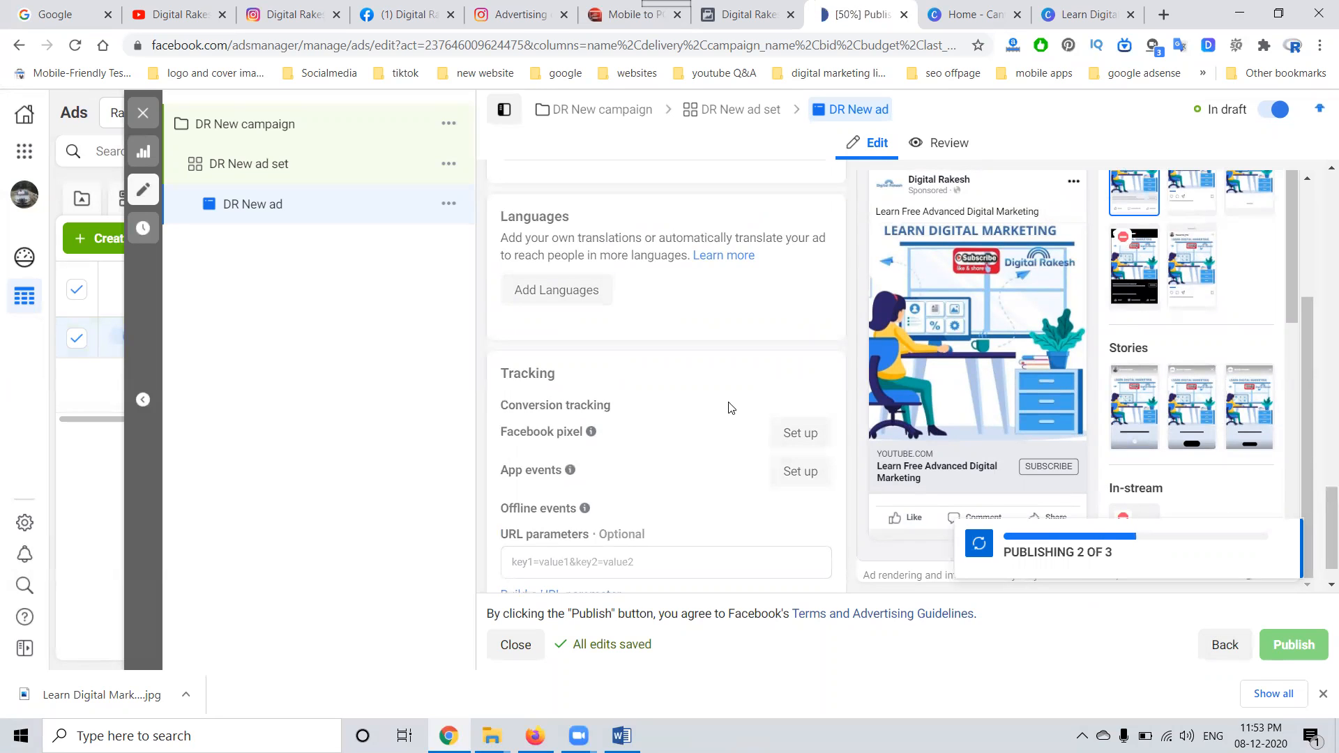
scroll(730, 408, up, 4)
scroll(723, 404, up, 12)
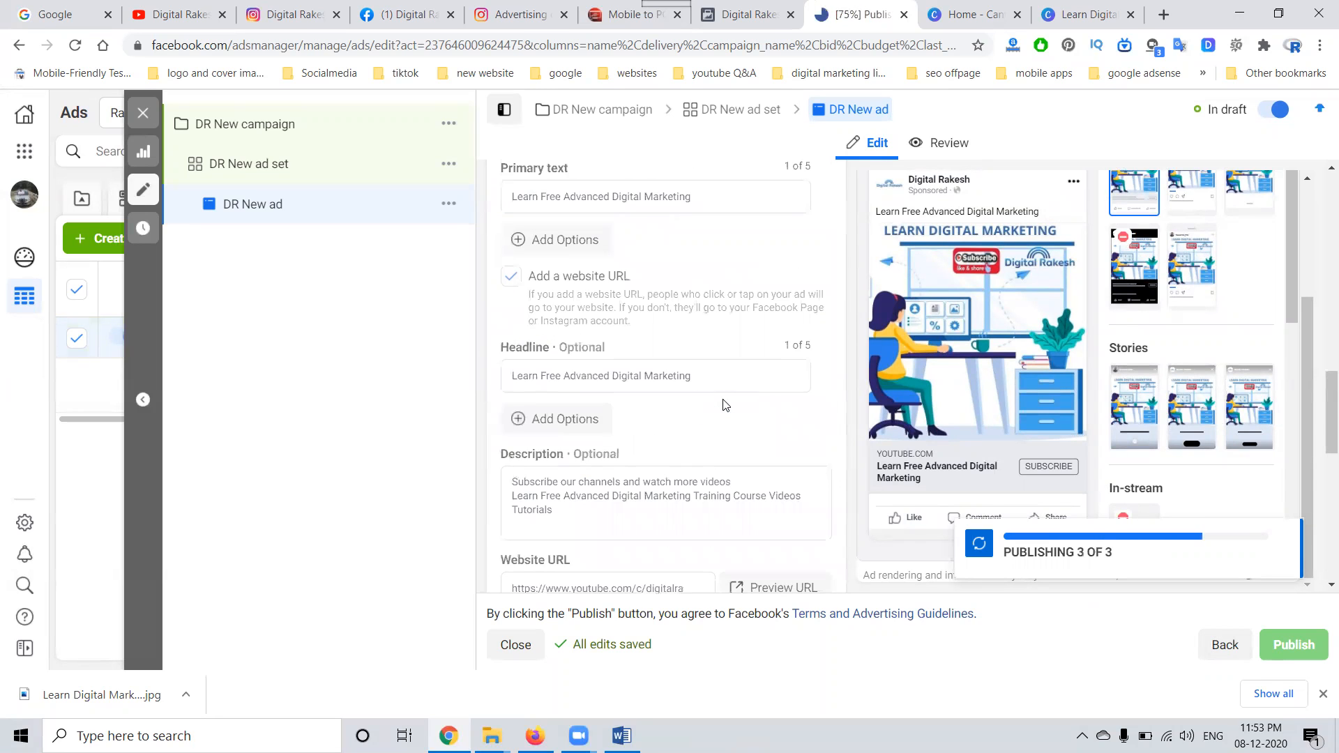
scroll(725, 405, up, 5)
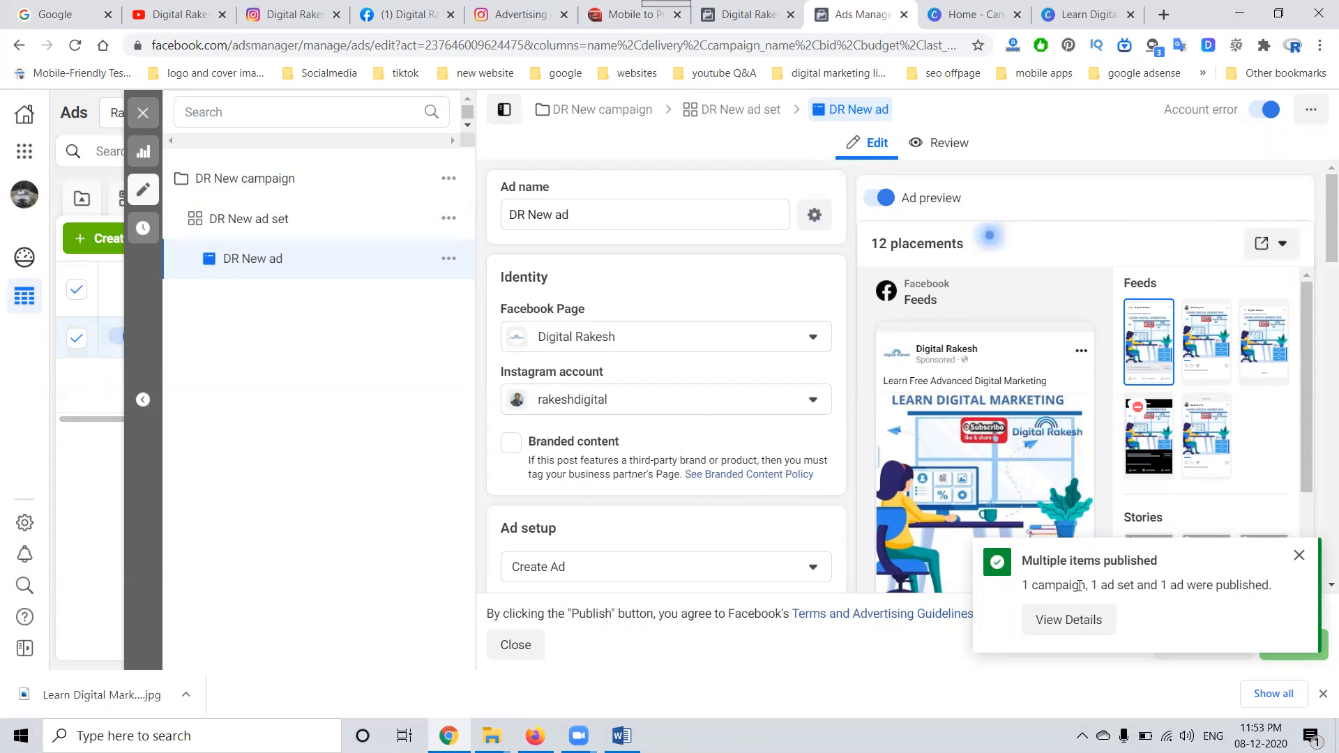
Step: Dismiss the publishing notice, leave the ad editor and reload the ads list to check the ad's delivery status
click(1301, 559)
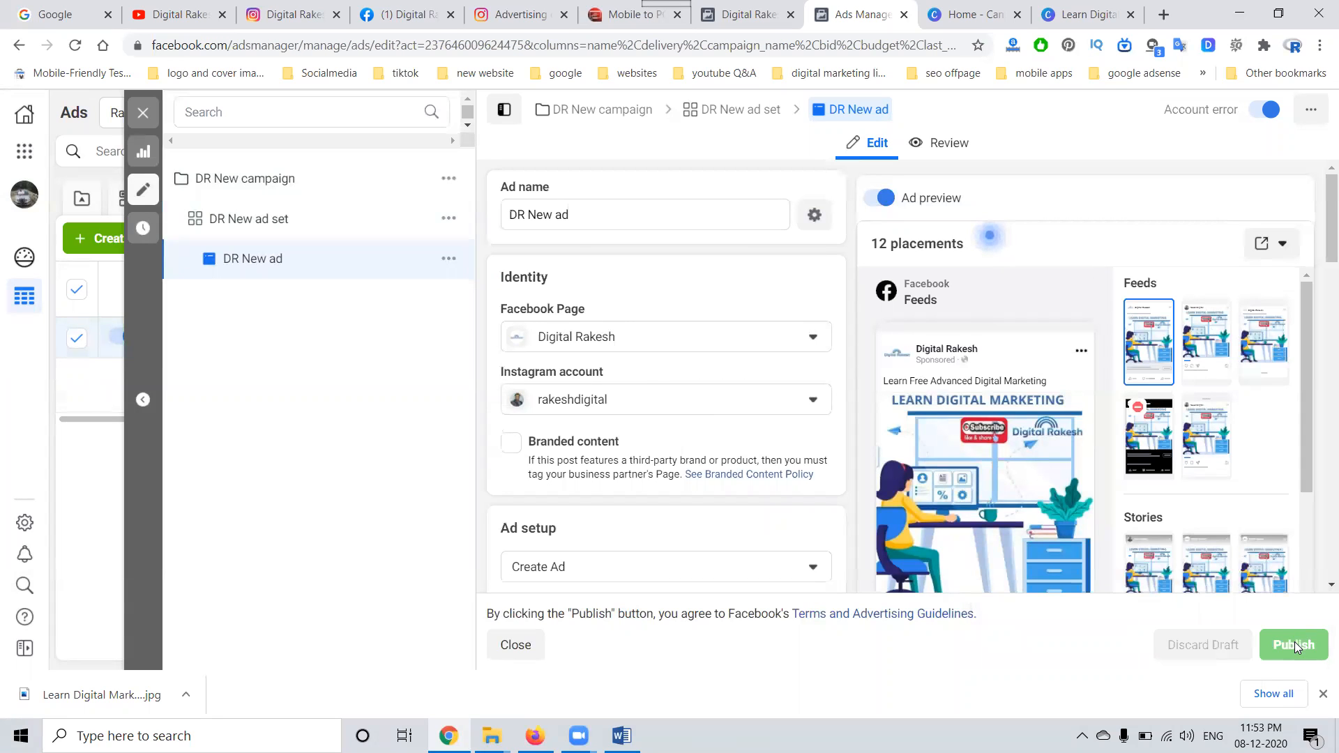
click(143, 113)
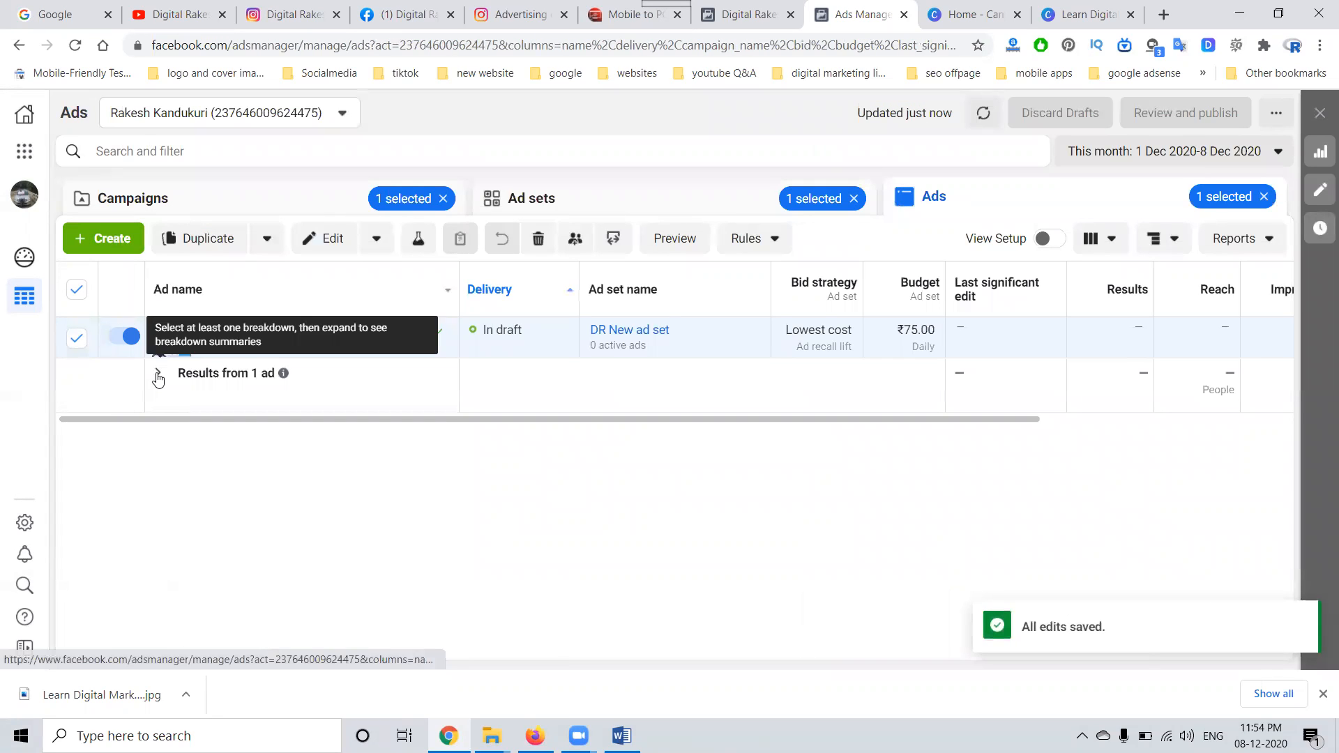
click(75, 46)
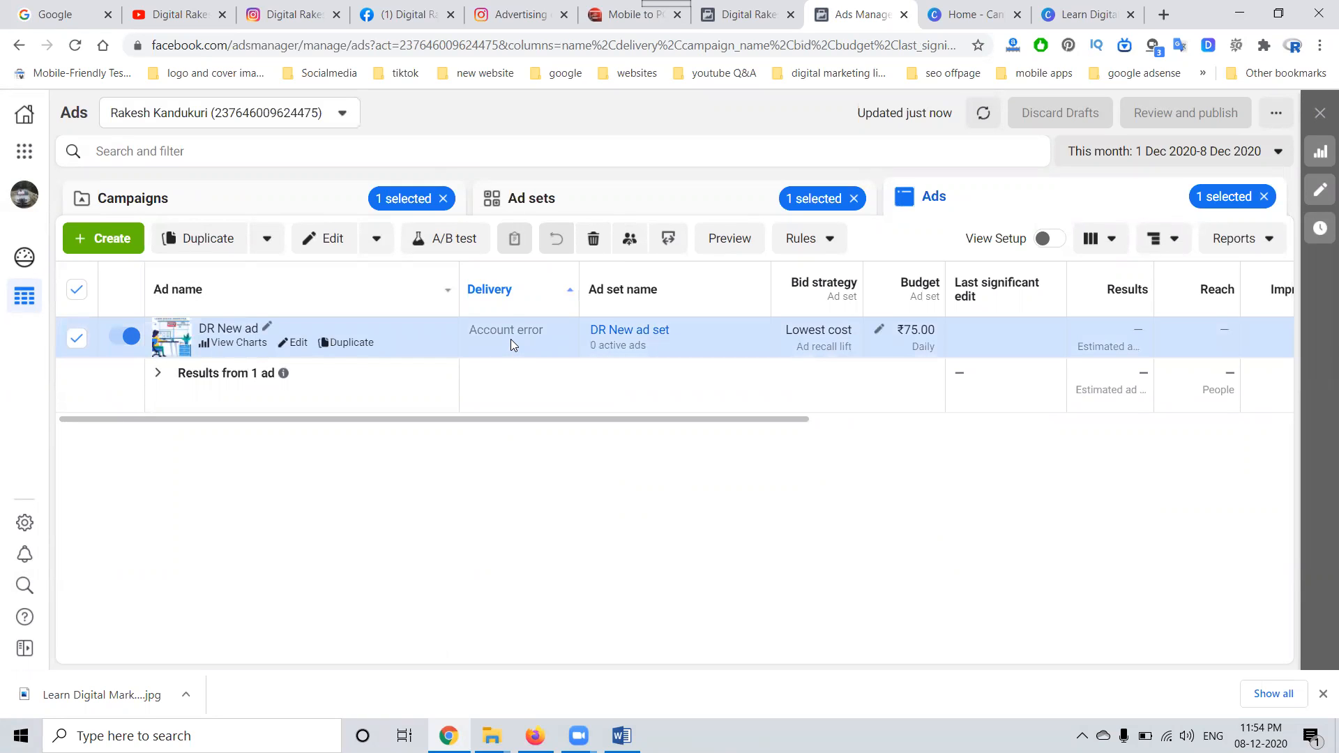
Step: Open the ad account's payment settings from its billing page
click(25, 152)
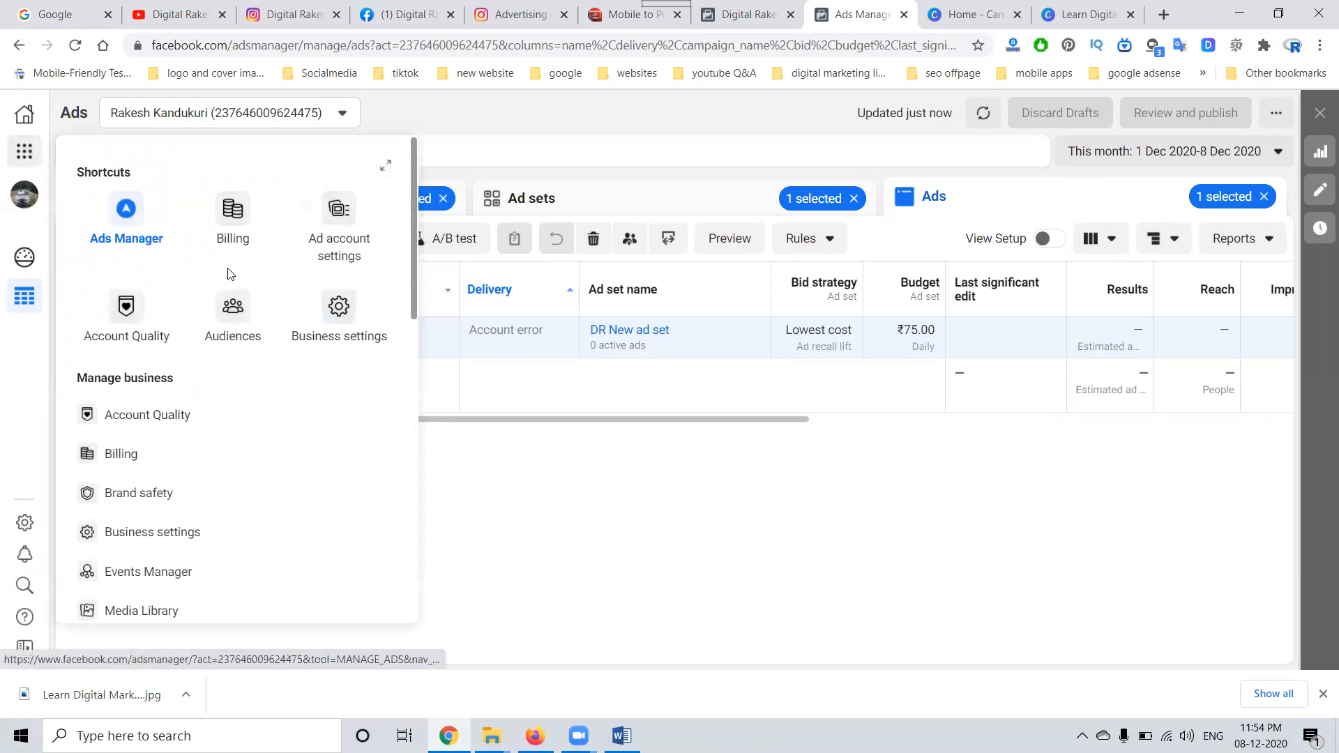
click(236, 239)
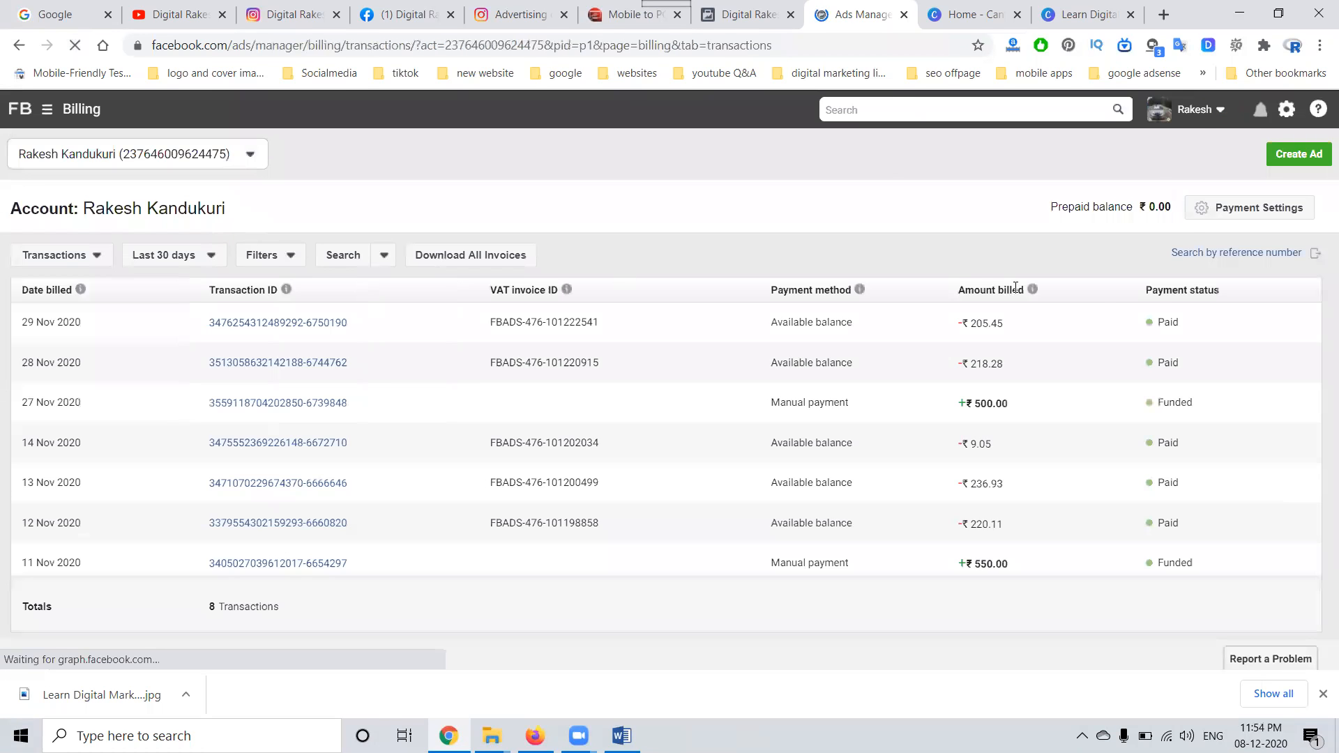
click(1237, 209)
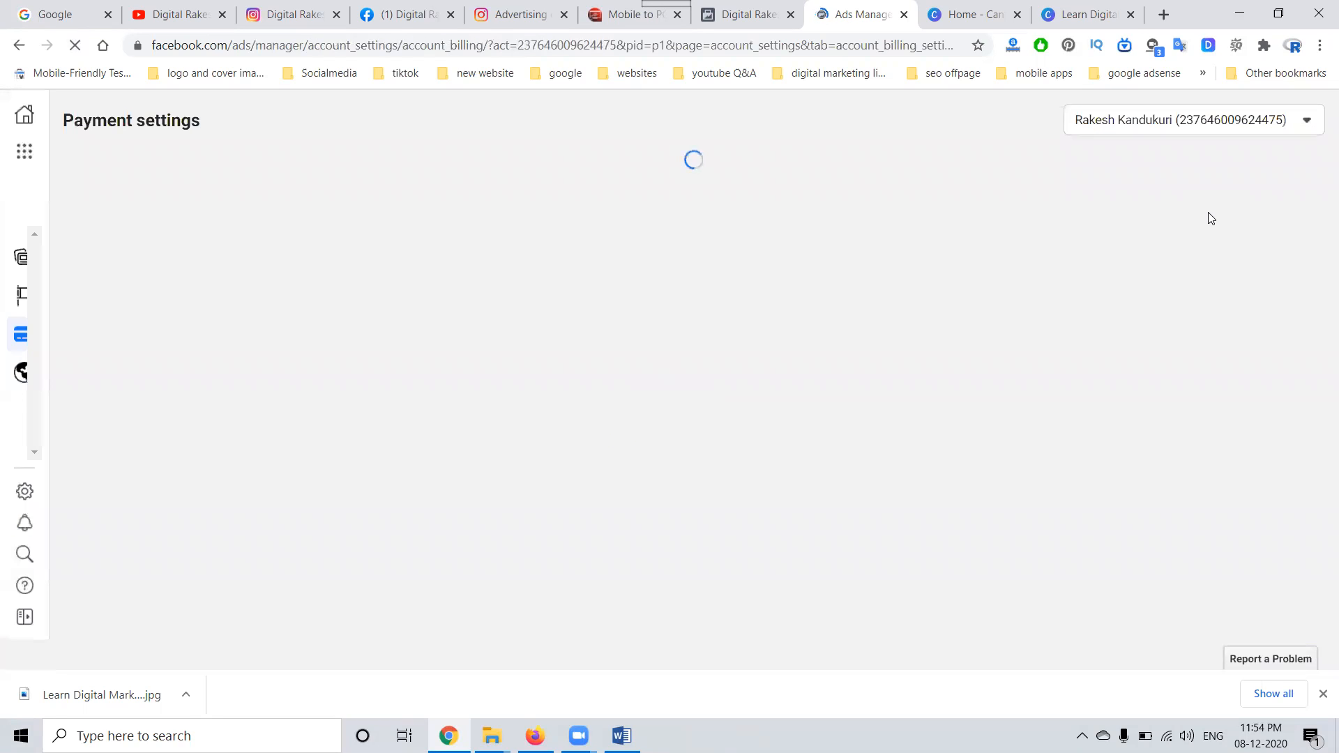
Step: Add funds of ₹500 to the ad account's prepaid balance using UPI and complete the payment
click(888, 334)
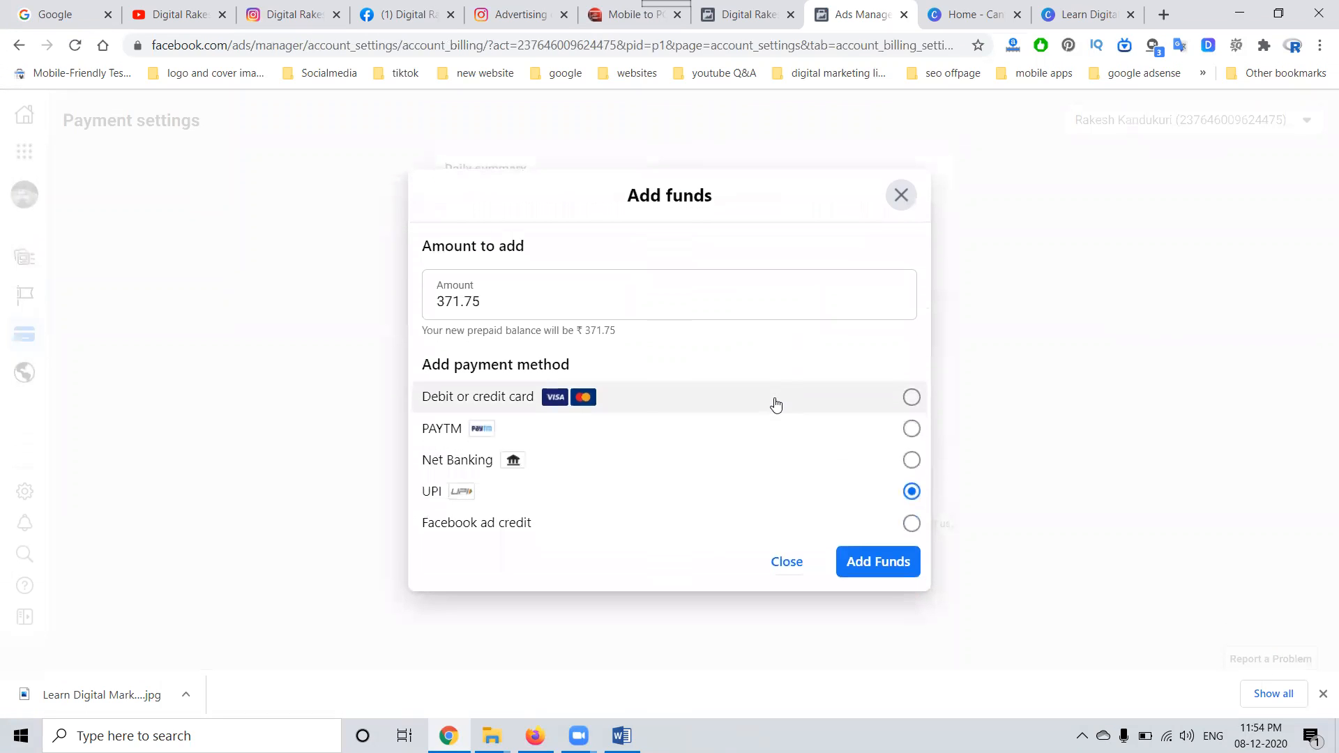
double_click(498, 304)
text(500)
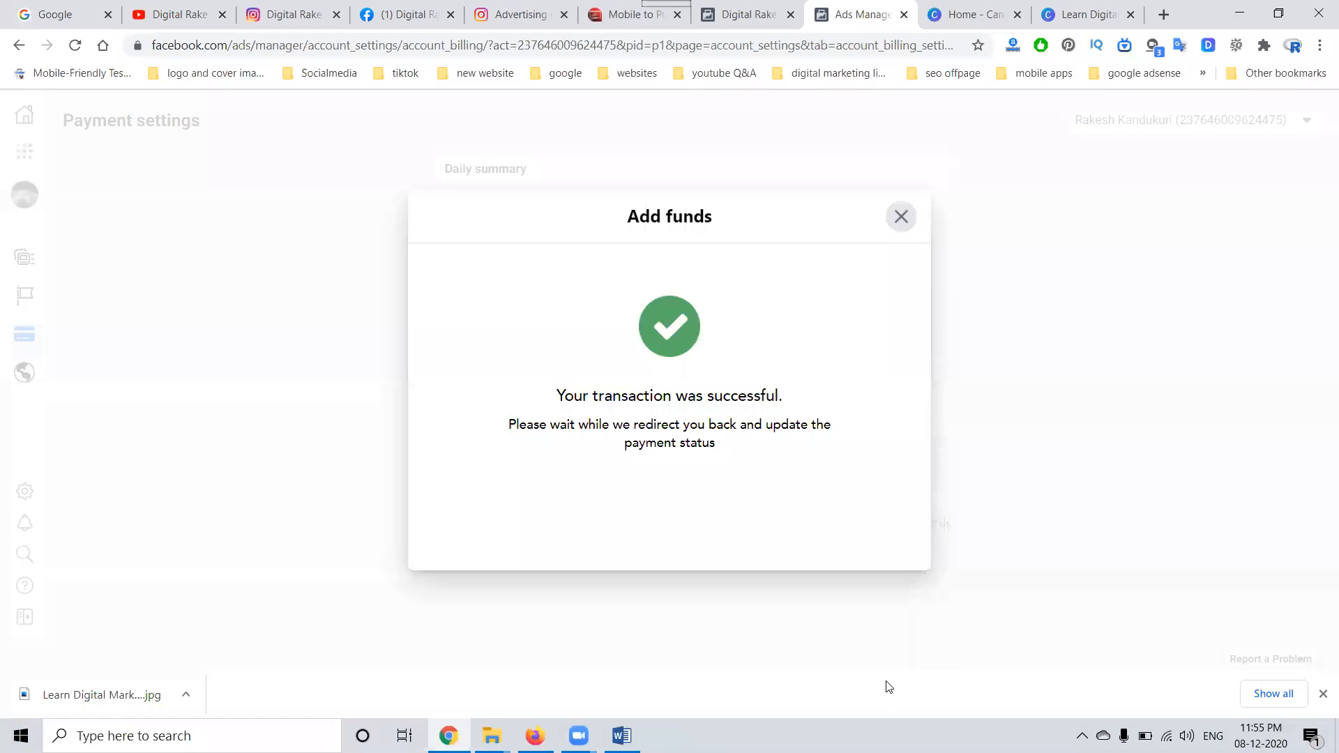
click(883, 461)
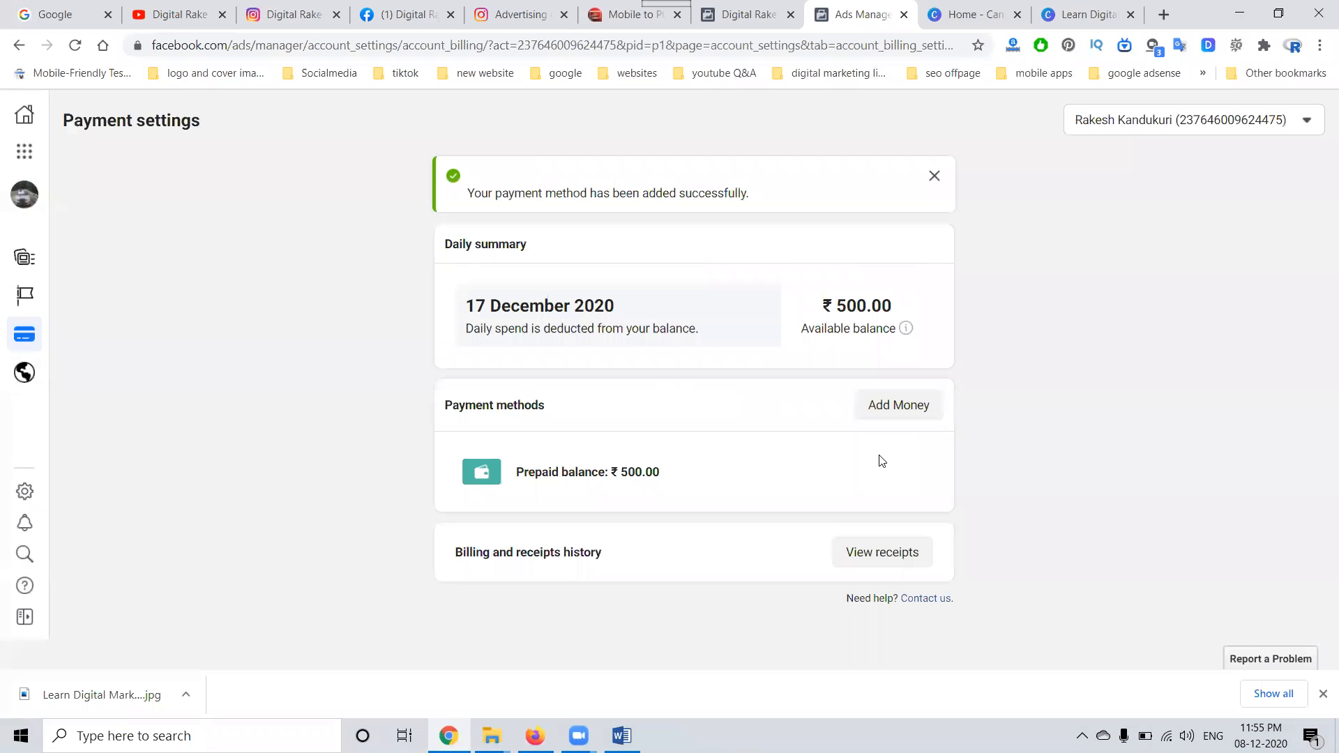
Step: Return to the Ads Manager campaign list to check DR New campaign's delivery, and switch to the YouTube channel's videos page
click(26, 152)
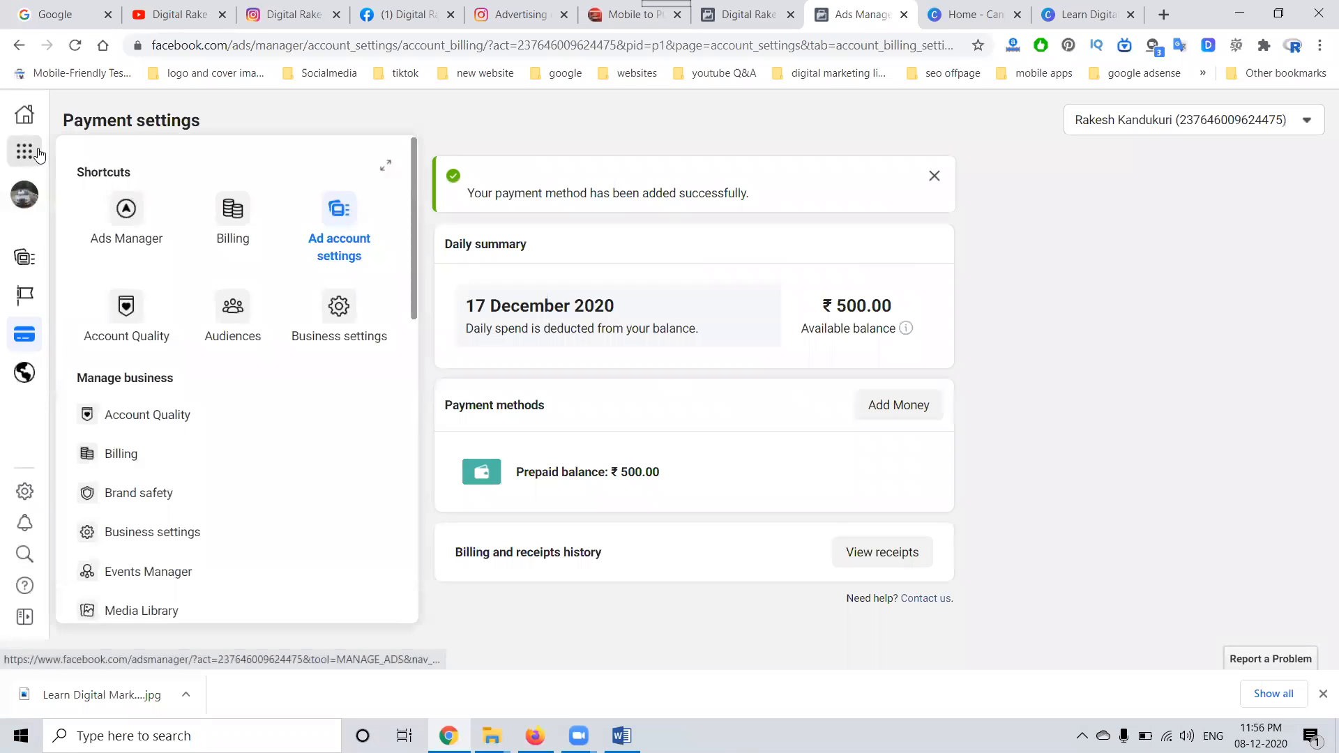
click(120, 211)
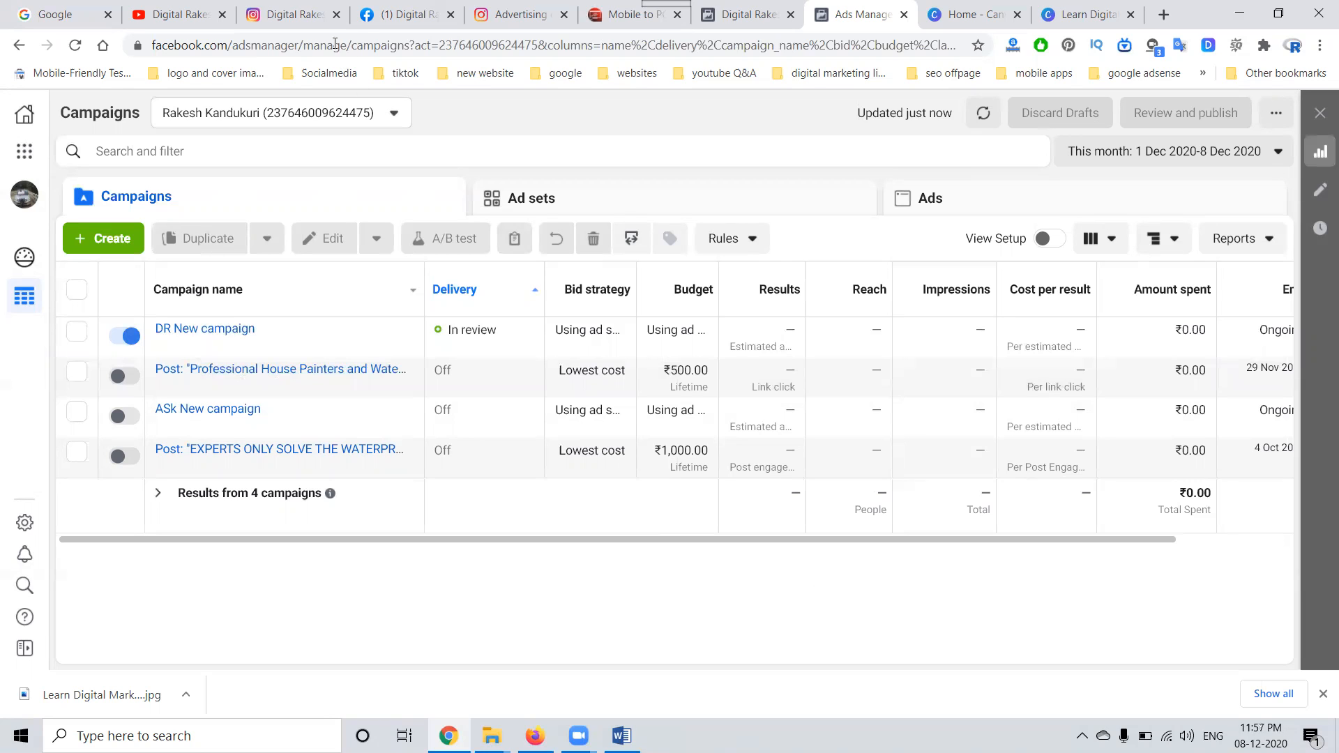
click(171, 8)
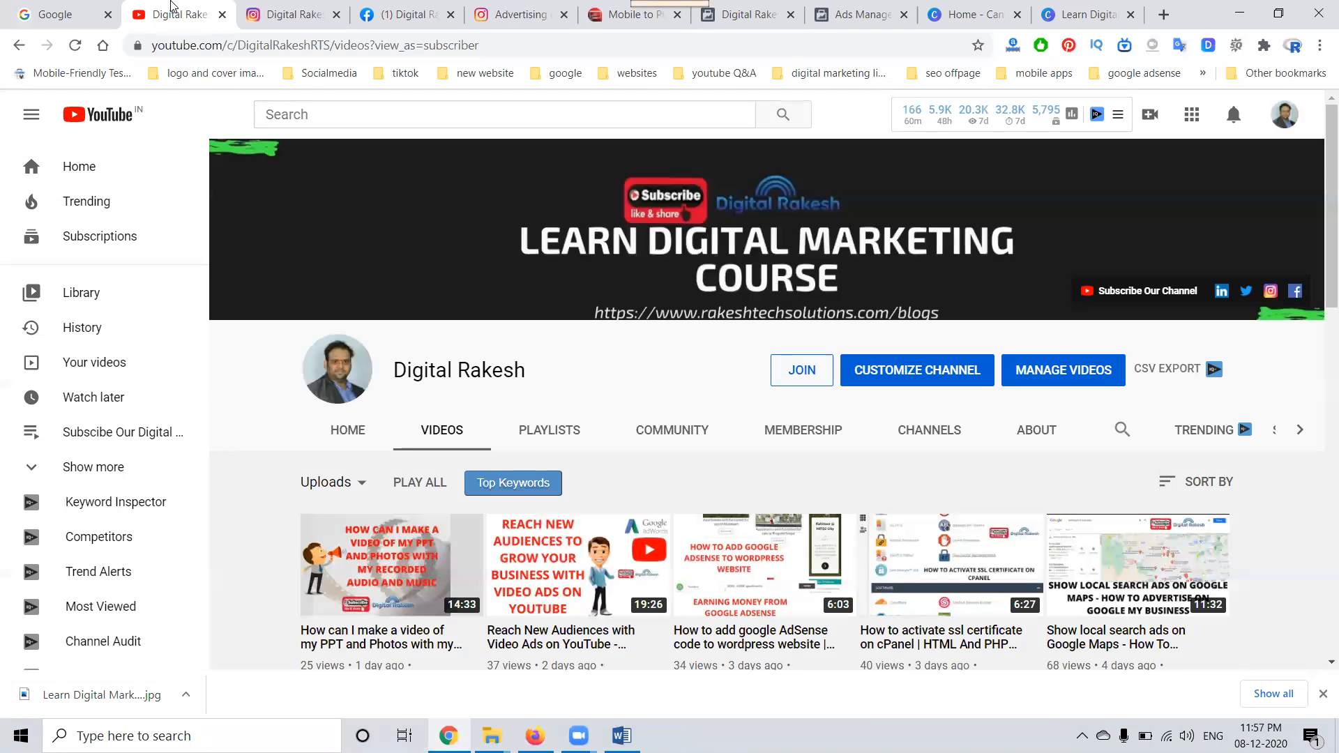